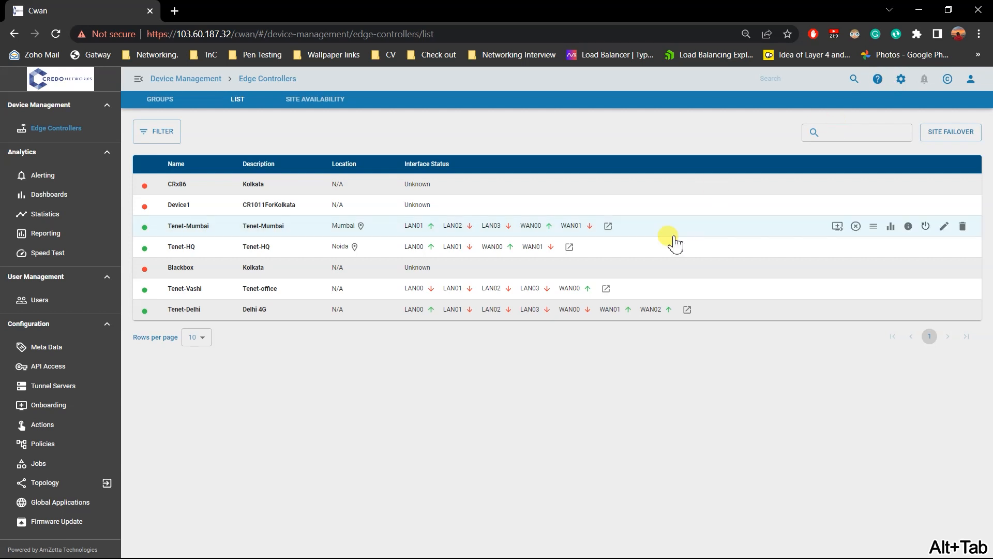
Review the edge controller groups and the device list, and dismiss the quick report selection for Tenet-Vashi.
{"action": "left_click", "coordinate": [88, 128]}
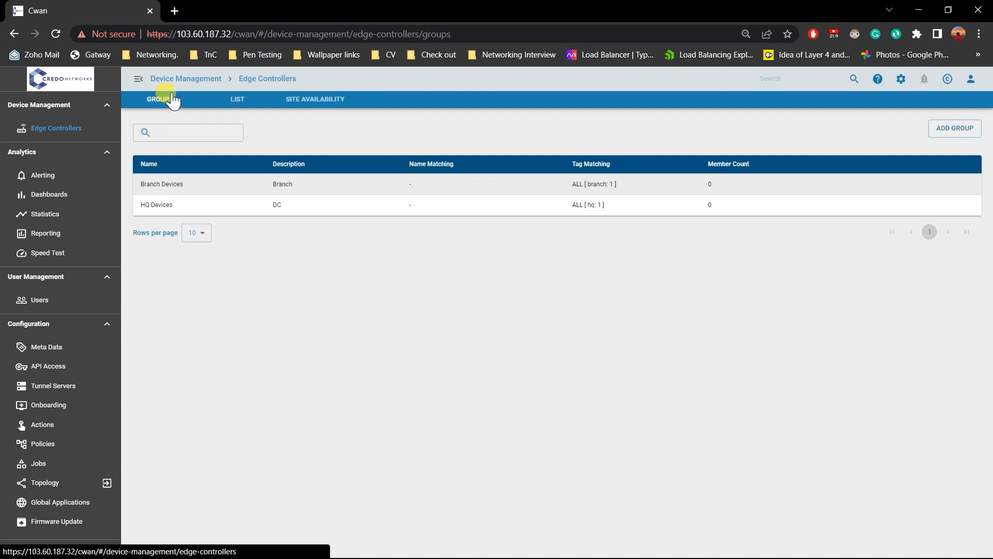
{"action": "left_click", "coordinate": [241, 104]}
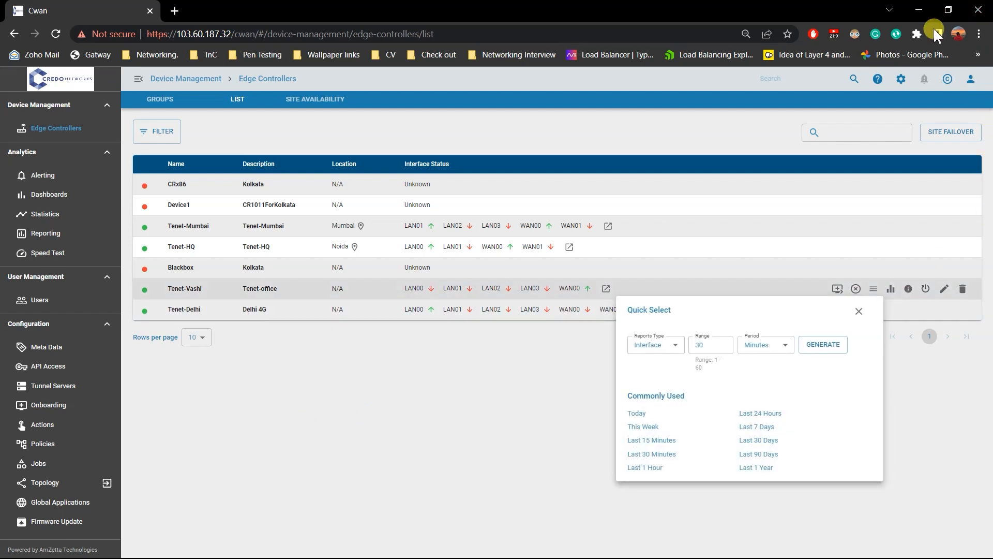
{"action": "left_click", "coordinate": [437, 368]}
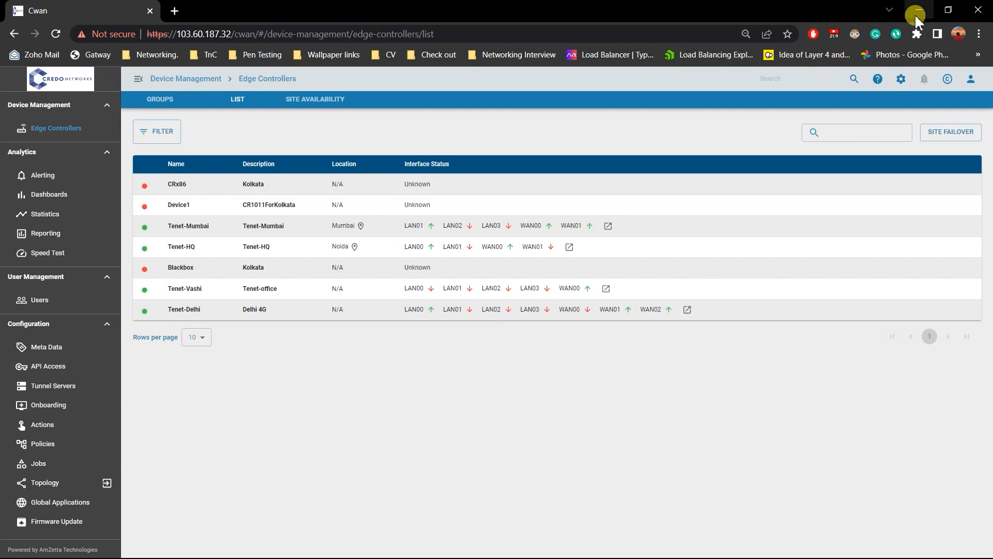
Leave the browser, check the computer's network connection status, and switch to FileZilla.
{"action": "left_click", "coordinate": [919, 10]}
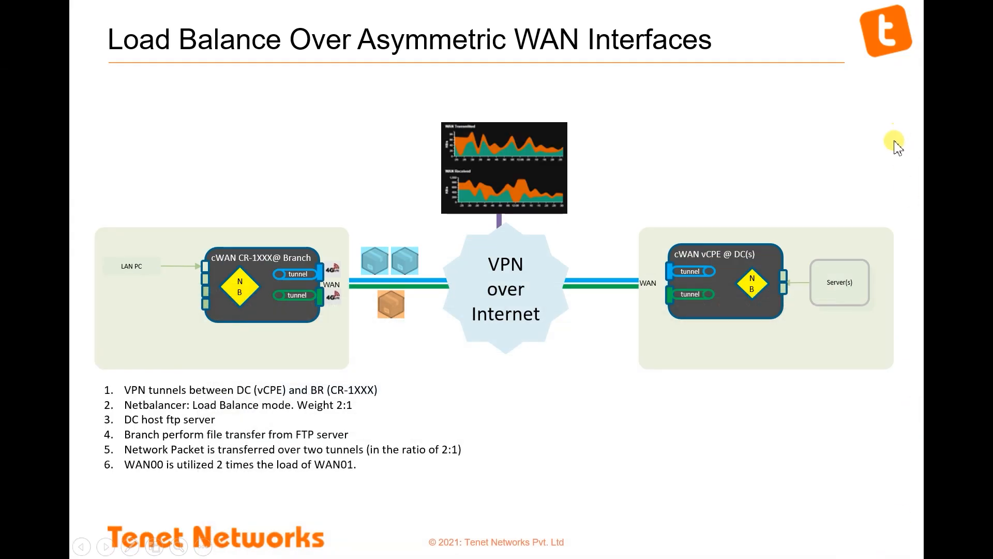
{"action": "key", "text": "super+d"}
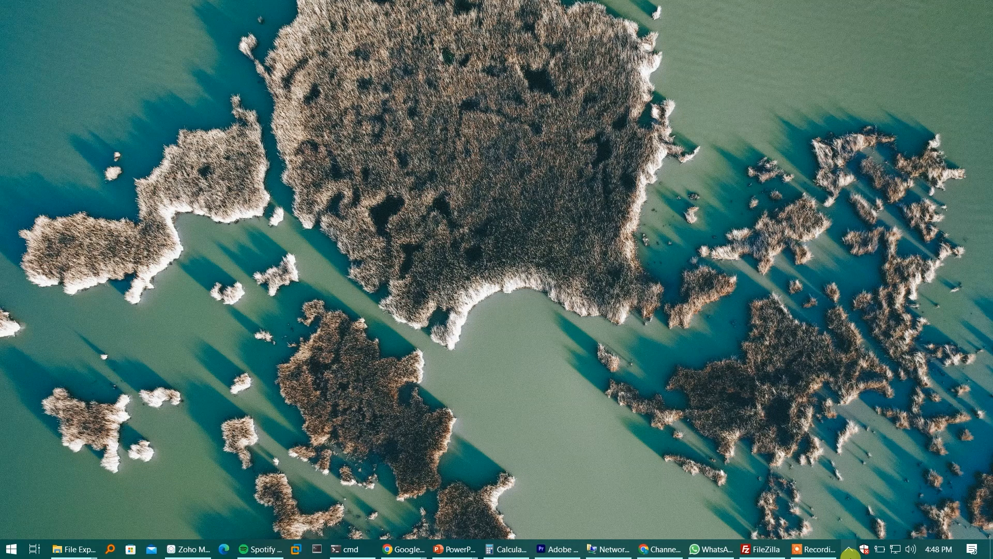
{"action": "left_click", "coordinate": [896, 549]}
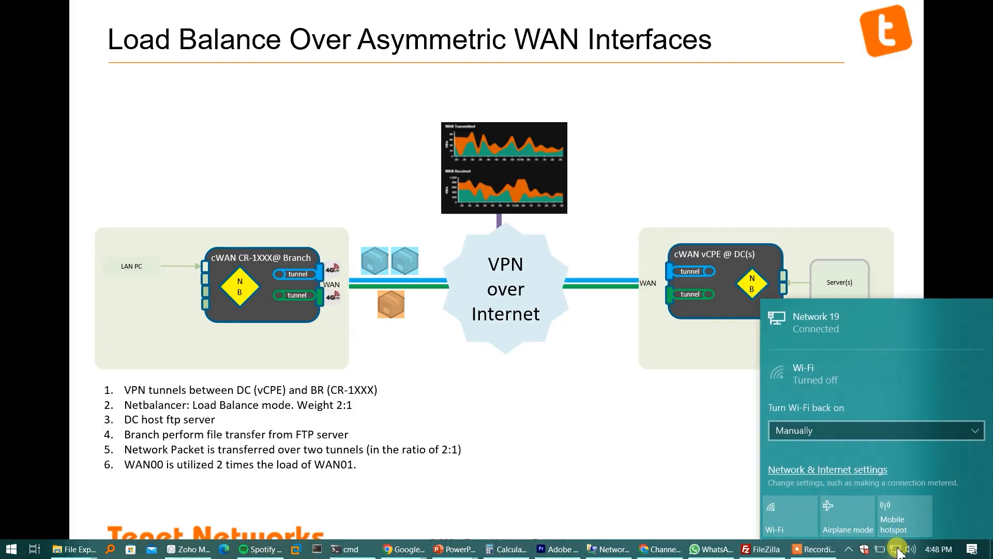
{"action": "key", "text": "super+d"}
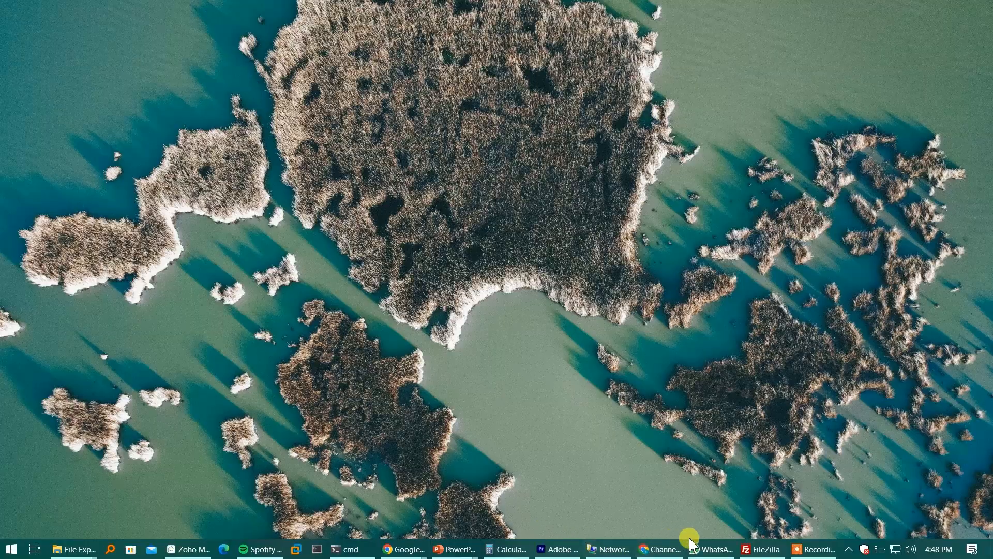
{"action": "left_click", "coordinate": [762, 550]}
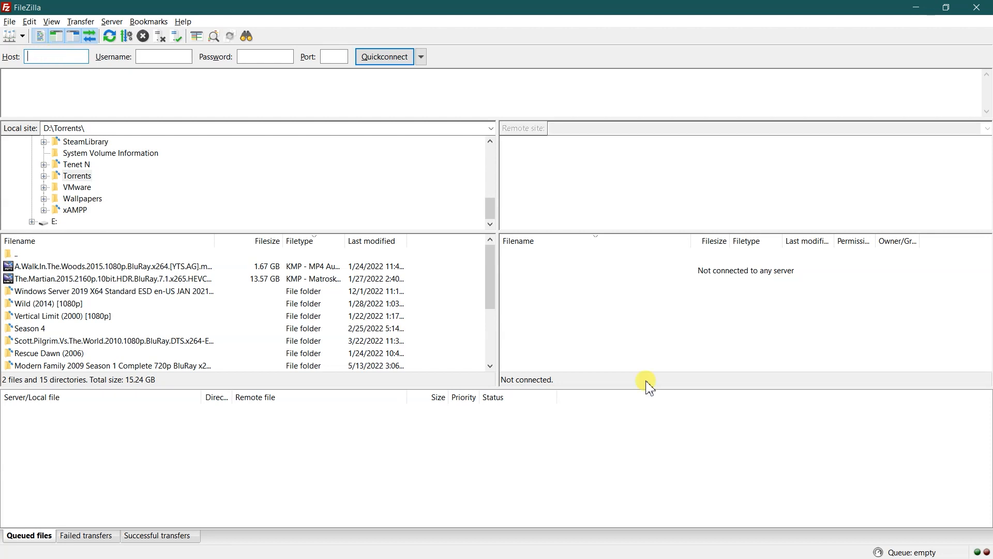
Switch to the command prompt and ping the gateway address 192.168.64.1.
{"action": "key", "text": "alt+Tab"}
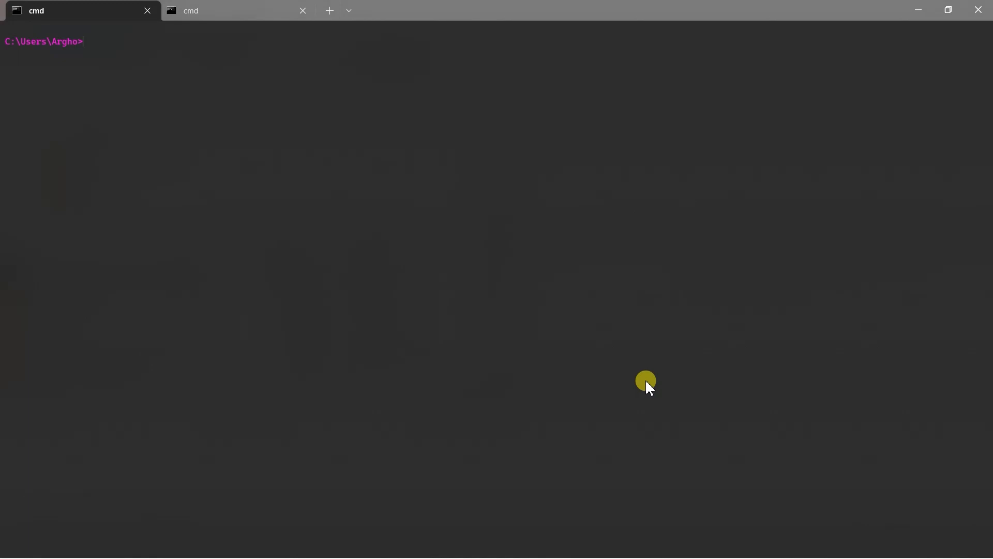
{"action": "type", "text": "ping 192.168.64.1"}
{"action": "key", "text": "Return"}
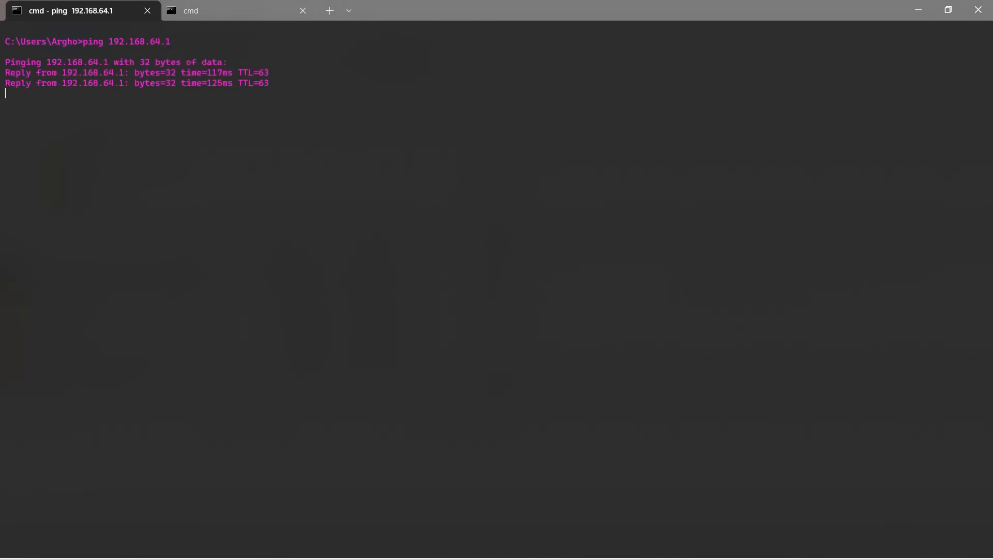
{"action": "key", "text": "ctrl+c"}
Ping the FTP server at 192.168.64.13.
{"action": "key", "text": "Up"}
{"action": "type", "text": "3"}
{"action": "key", "text": "Return"}
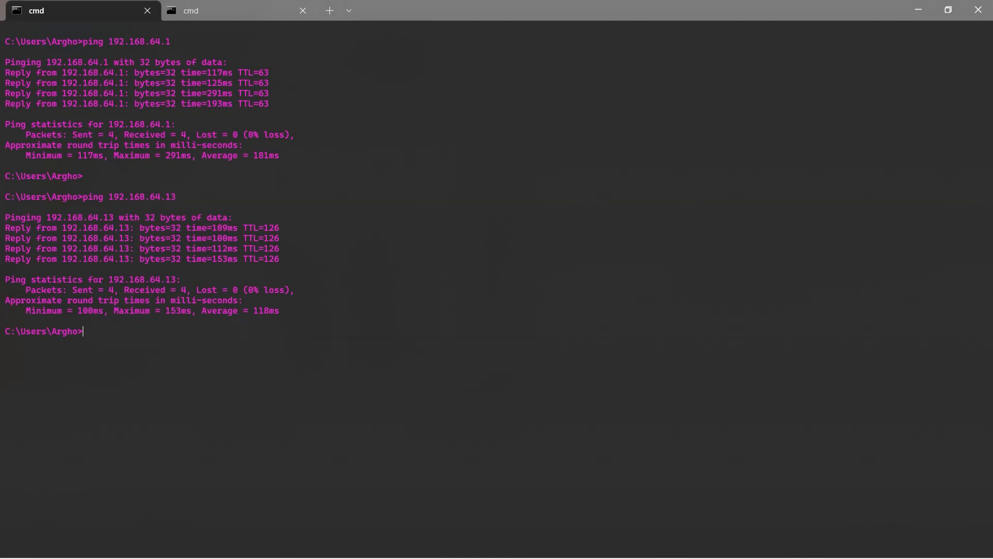
Switch to FileZilla and try to connect to host 192.168.64.13 without credentials, trusting the server's certificate.
{"action": "key", "text": "alt+Tab"}
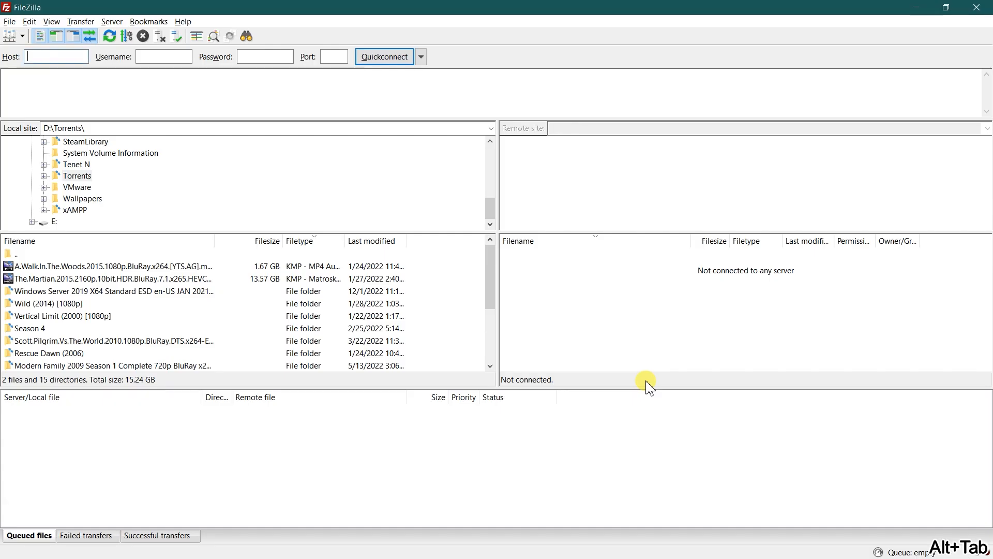
{"action": "type", "text": "192.168"}
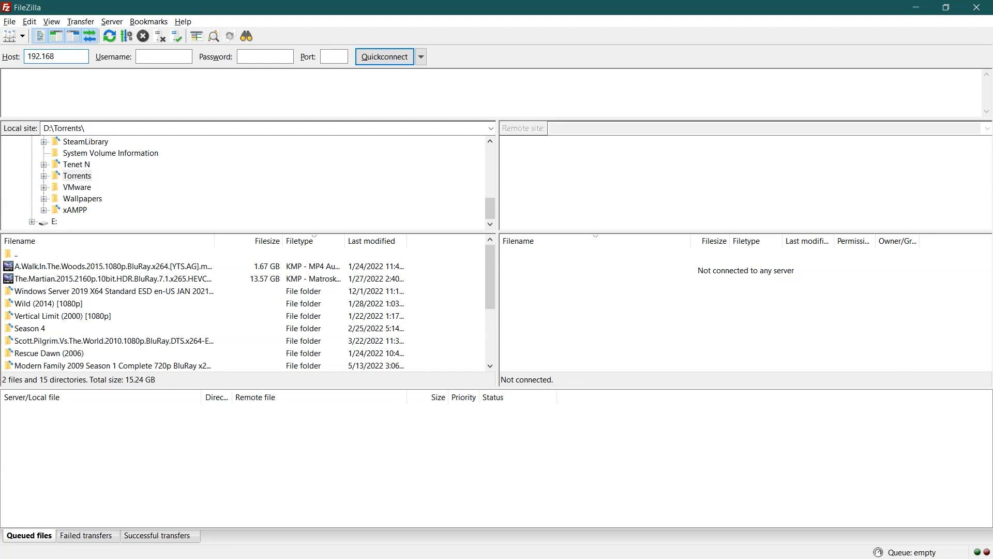
{"action": "type", "text": ".64"}
{"action": "type", "text": ".19"}
{"action": "type", "text": "3"}
{"action": "key", "text": "Return"}
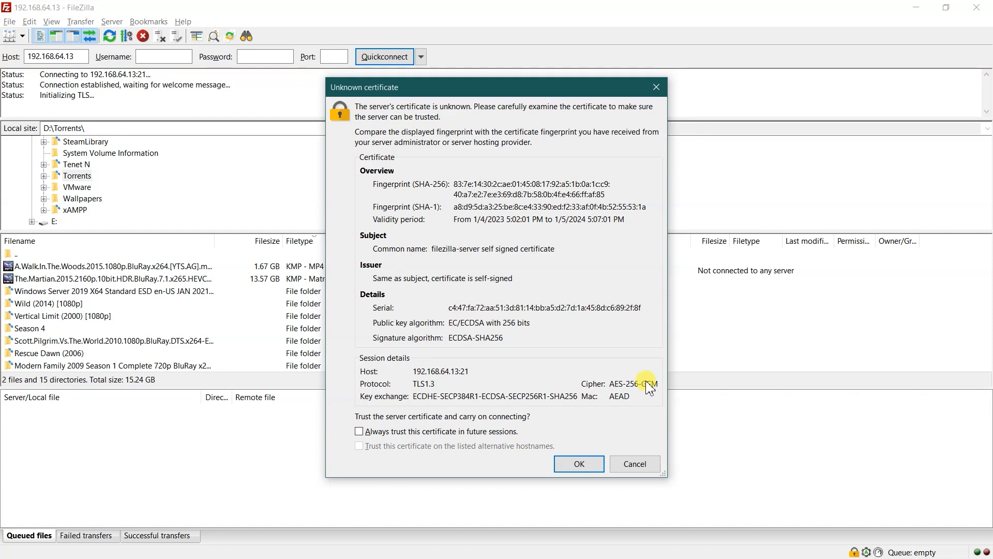
{"action": "left_click", "coordinate": [578, 462]}
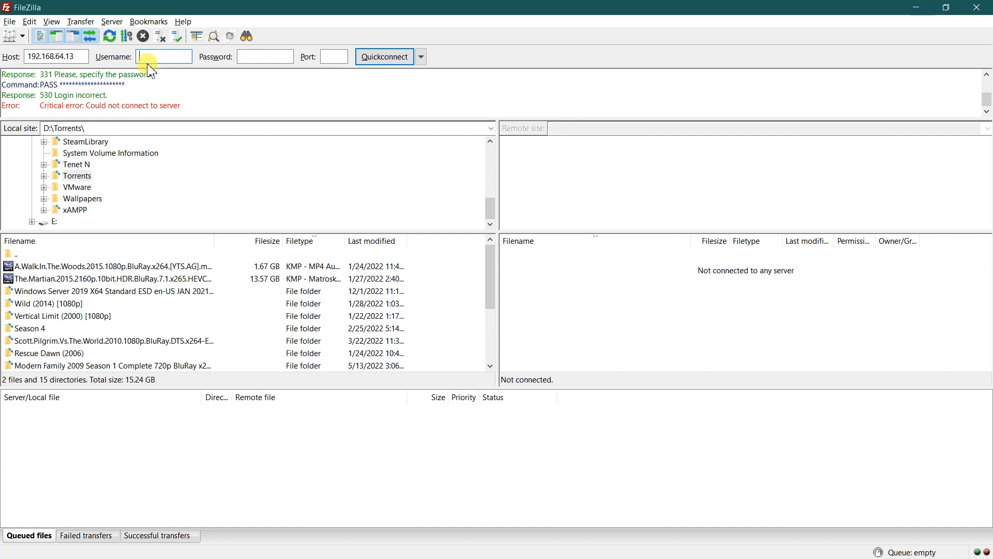
Log in to the FTP server with the username test and enter the account password.
{"action": "key", "text": "Return"}
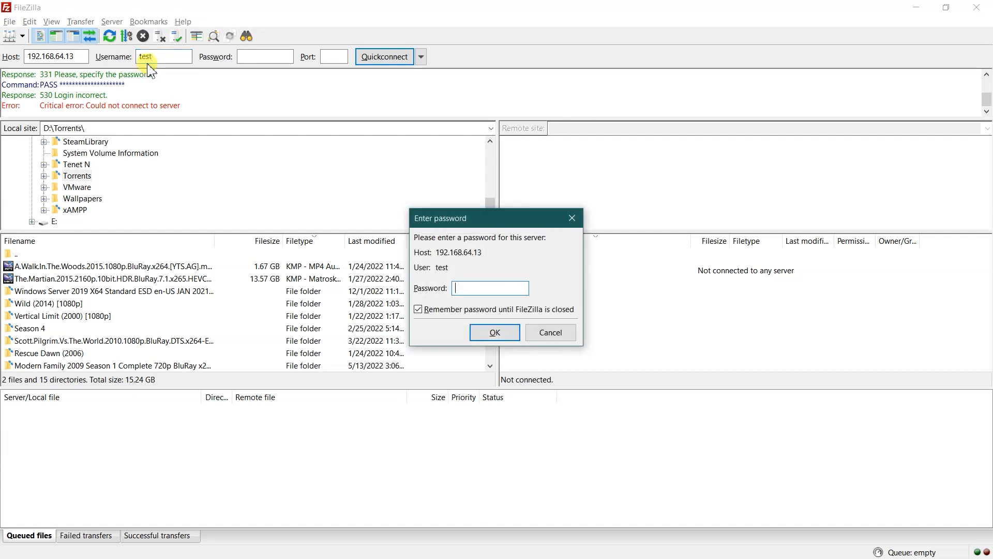
{"action": "key", "text": "Return"}
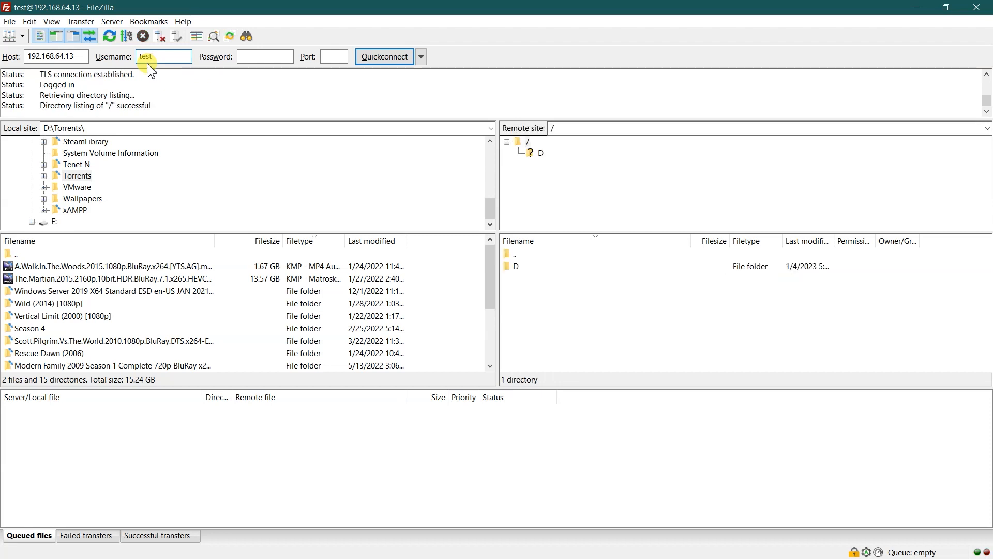
Check the server's D folder and upload The.Martian.2015.2160p.10bit.HDR.BluRay.7.1.x265.HEVC-MZABI.mkv from D:\Torrents into it.
{"action": "double_click", "coordinate": [515, 267]}
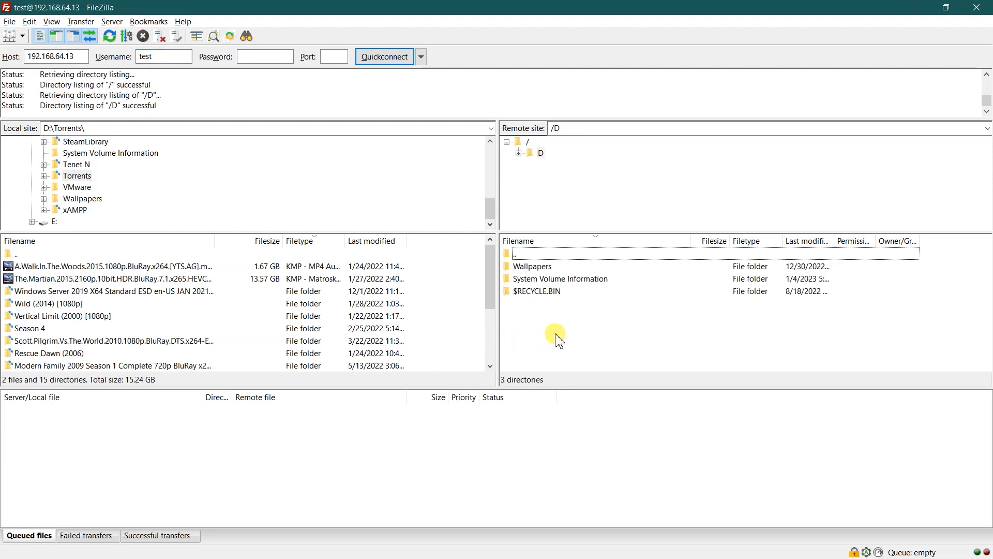
{"action": "double_click", "coordinate": [522, 254]}
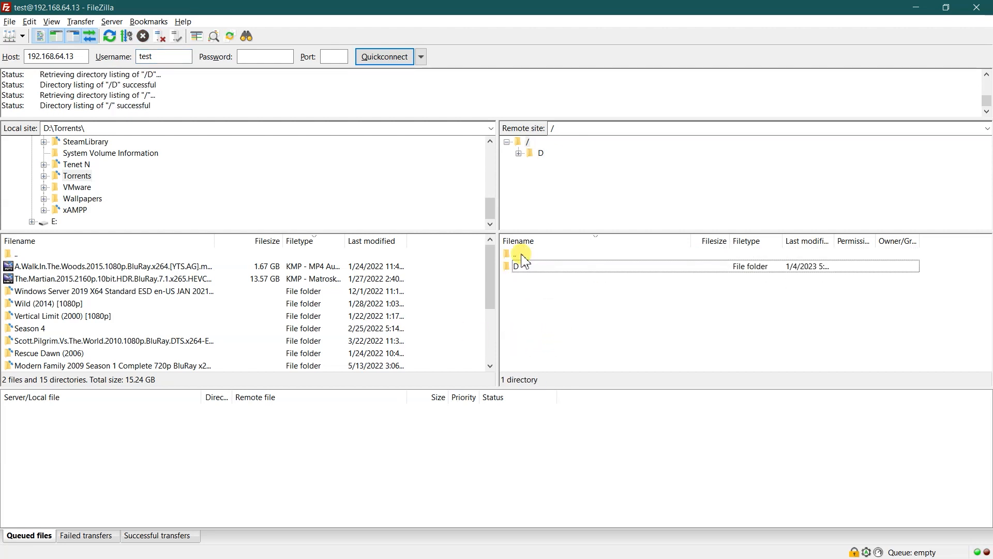
{"action": "left_click", "coordinate": [523, 266]}
{"action": "left_click", "coordinate": [554, 310]}
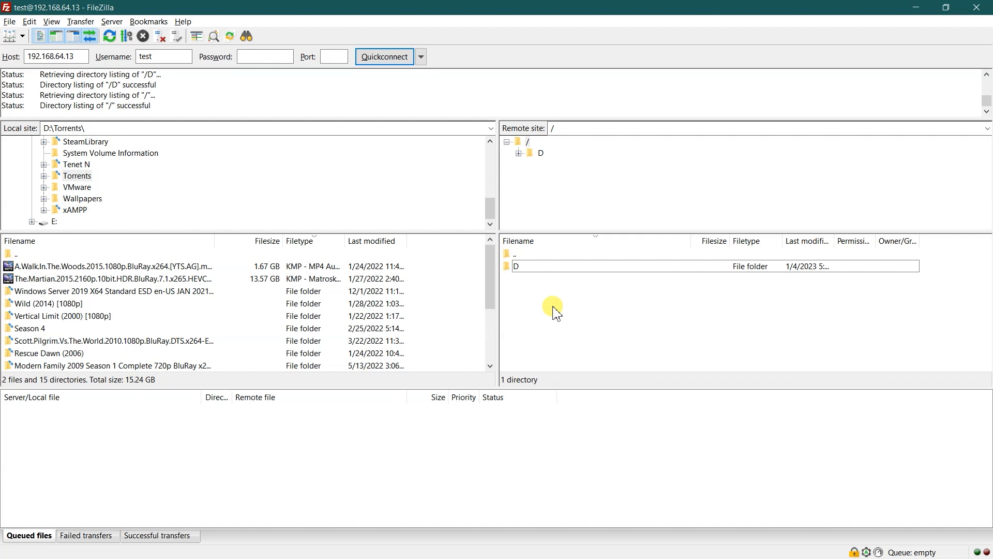
{"action": "left_click", "coordinate": [51, 280]}
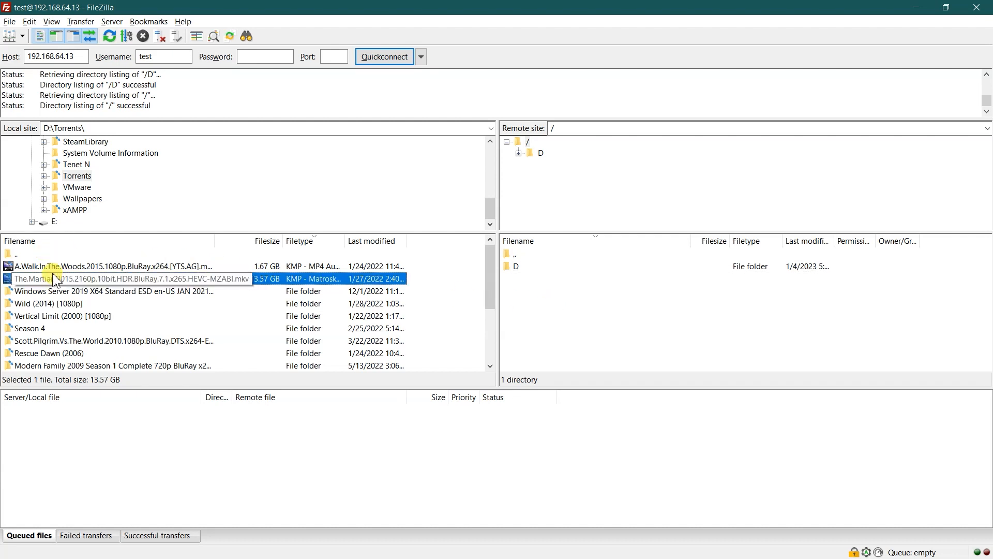
{"action": "left_click_drag", "start_coordinate": [57, 283], "coordinate": [530, 271]}
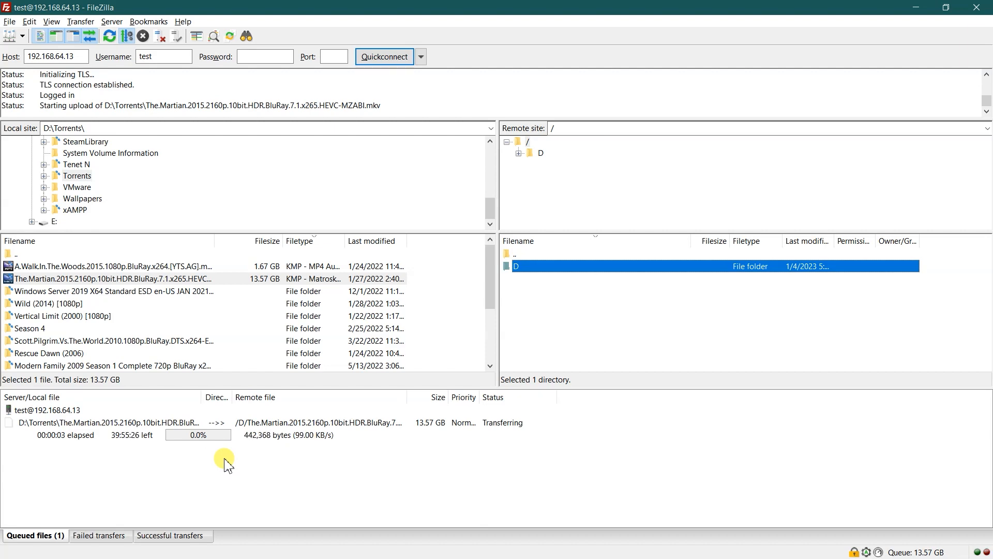
Switch to the command prompt and try to trace the route to 192.168.65.1.
{"action": "key", "text": "alt+Tab"}
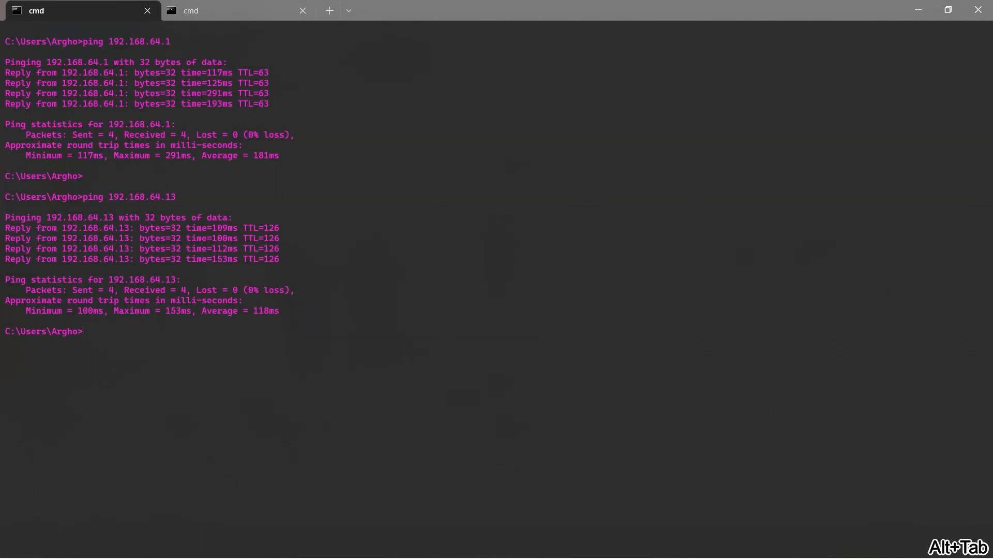
{"action": "type", "text": "ss"}
{"action": "key", "text": "Up"}
{"action": "key", "text": "Up"}
{"action": "key", "text": "Up"}
{"action": "key", "text": "Up"}
{"action": "key", "text": "Up"}
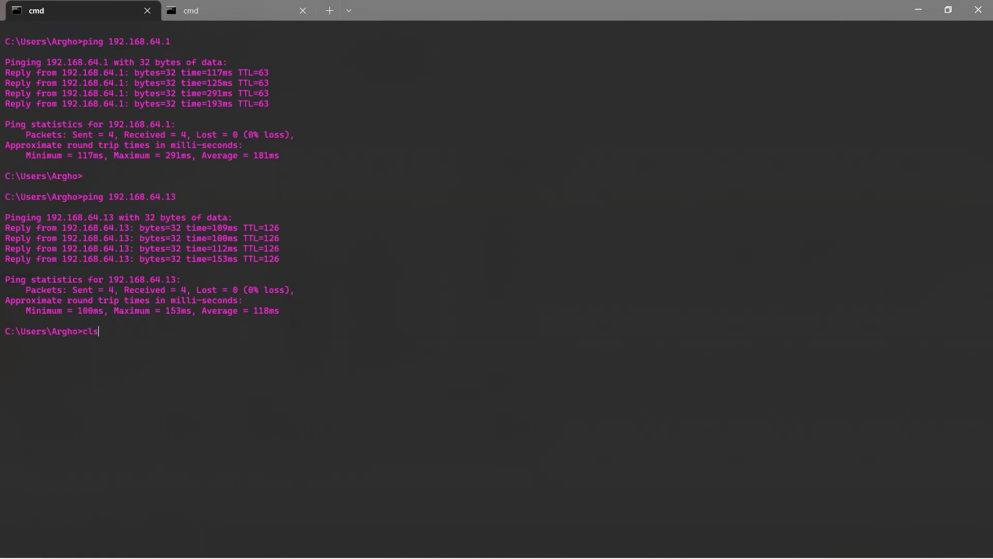
{"action": "key", "text": "Up"}
{"action": "key", "text": "Up"}
{"action": "key", "text": "Up"}
{"action": "key", "text": "BackSpace"}
{"action": "type", "text": "5"}
{"action": "key", "text": "Return"}
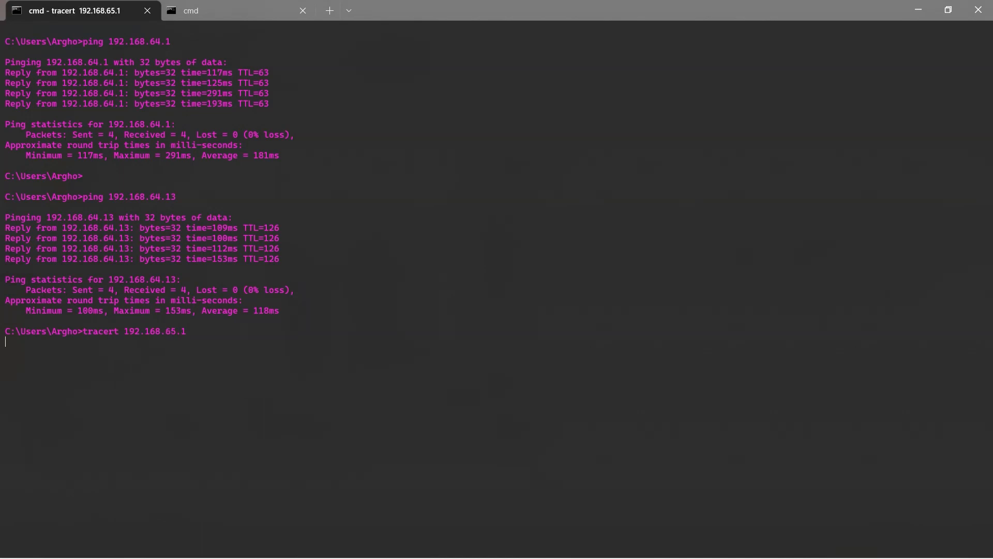
{"action": "key", "text": "ctrl+c"}
Open an SSH session to 192.168.65.1 on port 1222 as router and enter the account password.
{"action": "key", "text": "Up"}
{"action": "key", "text": "Up"}
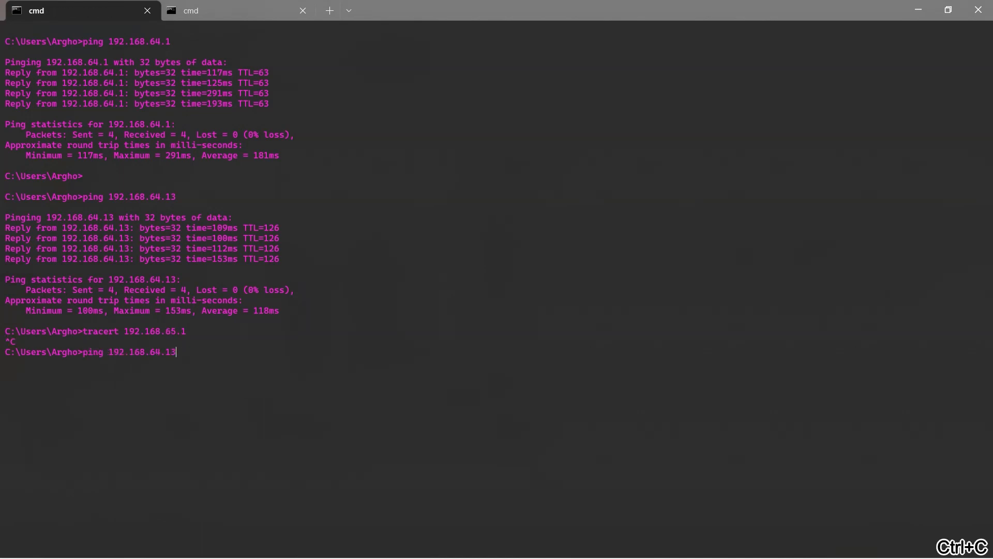
{"action": "key", "text": "Up"}
{"action": "key", "text": "Up"}
{"action": "key", "text": "Return"}
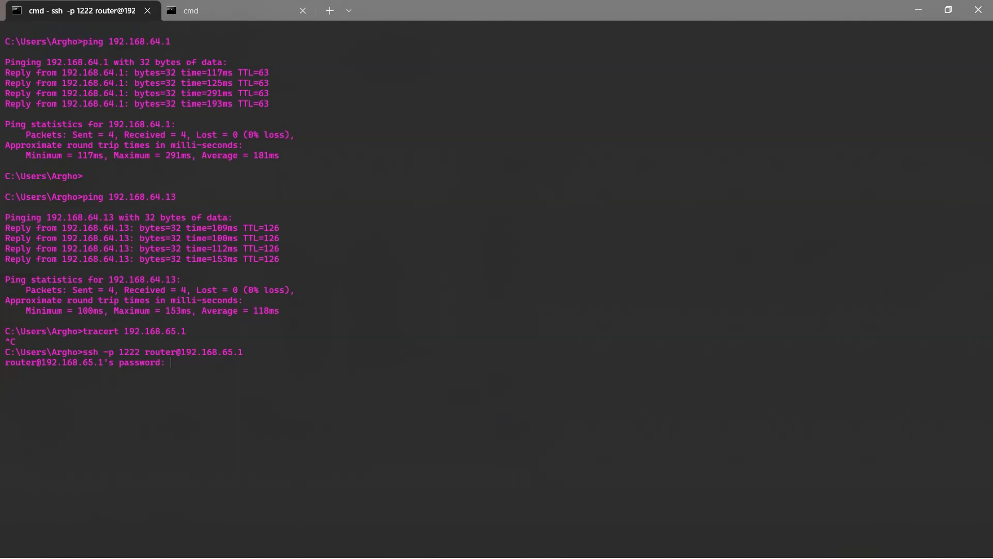
{"action": "key", "text": "Return"}
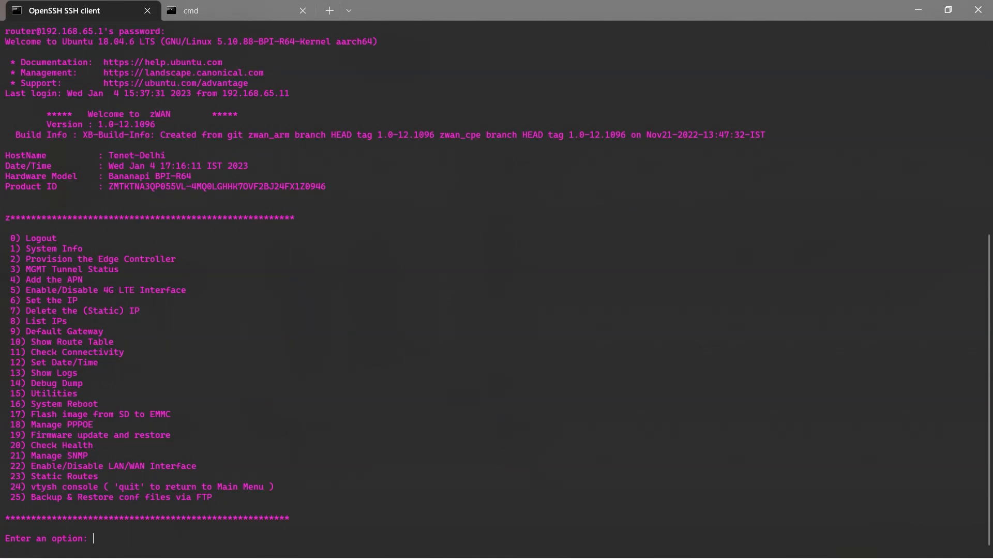
Enter the hidden access code at the router's option menu to request protected access.
{"action": "key", "text": "Return"}
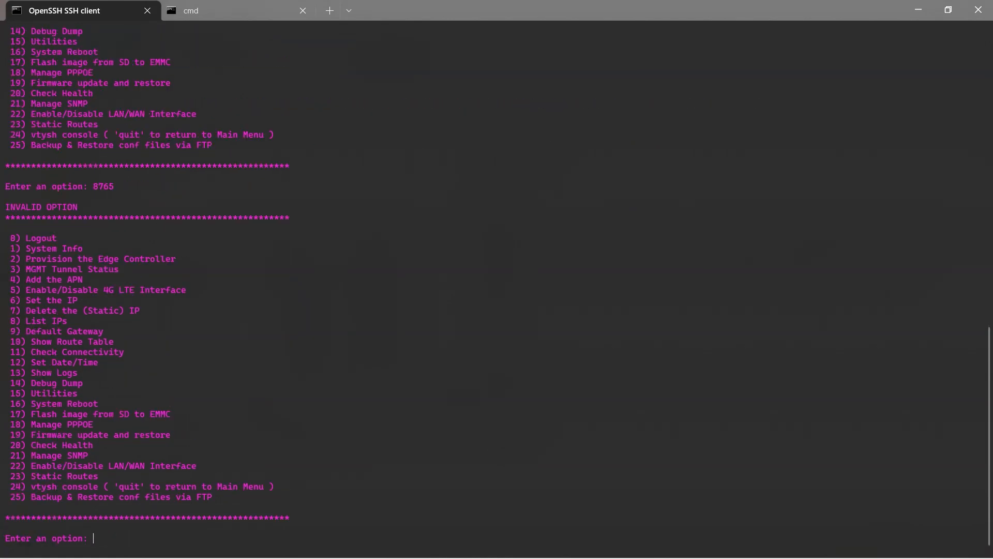
{"action": "key", "text": "Return"}
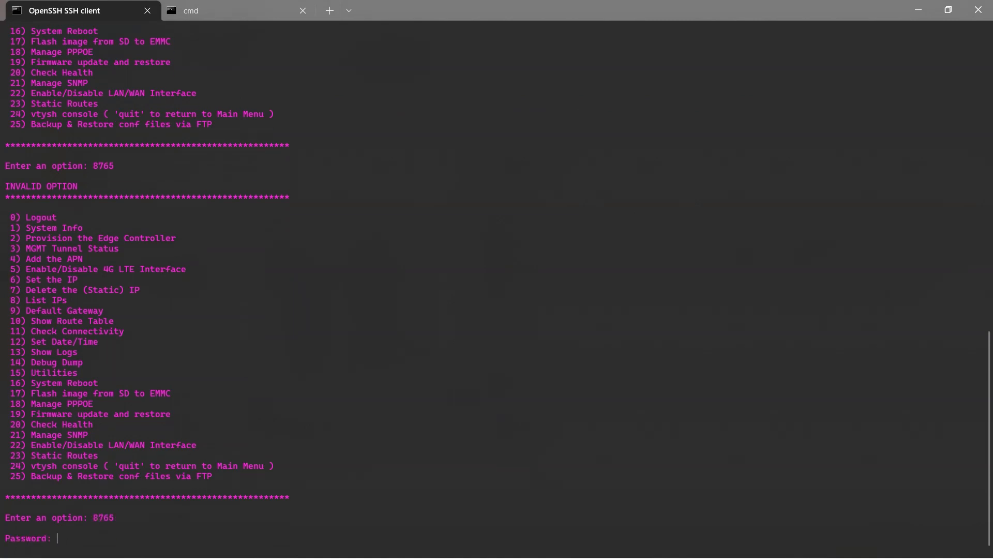
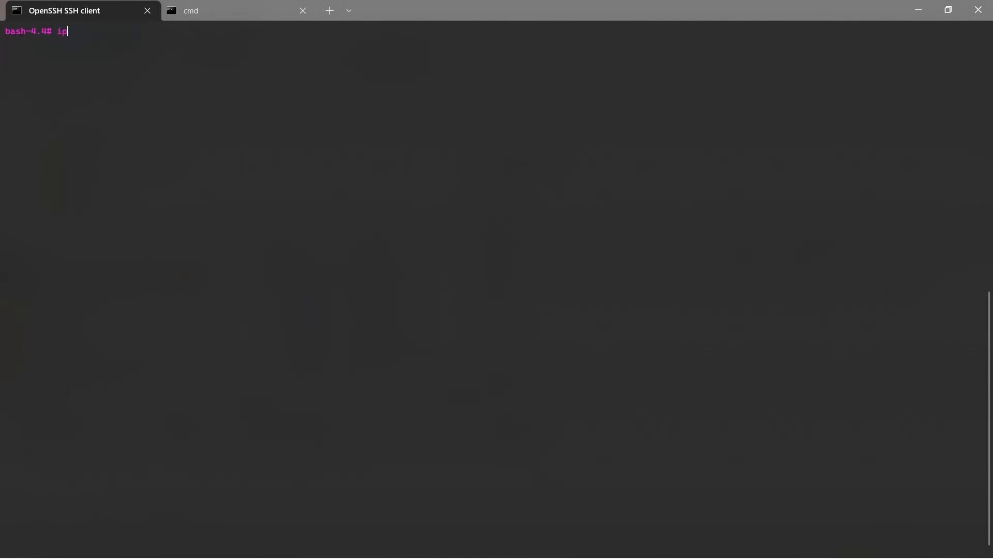
Run iptraf-ng -g in the router's shell to monitor traffic across all interfaces.
{"action": "type", "text": "r"}
{"action": "key", "text": "Tab"}
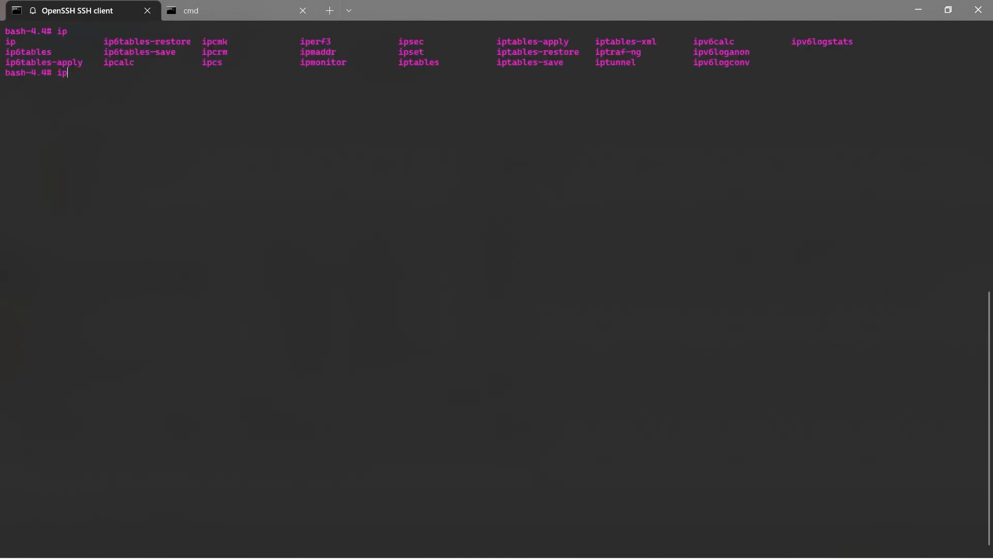
{"action": "type", "text": "-tr"}
{"action": "key", "text": "Tab"}
{"action": "type", "text": "-g"}
{"action": "key", "text": "Return"}
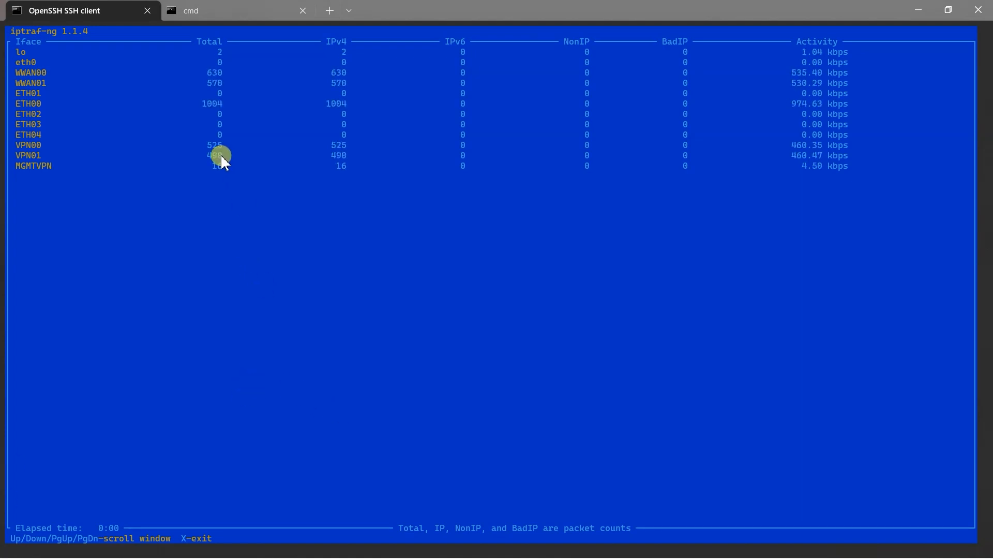
Switch to the Cwan page in Chrome and open the Net Balancer of the Tenet-Delhi edge controller.
{"action": "key", "text": "alt+Tab"}
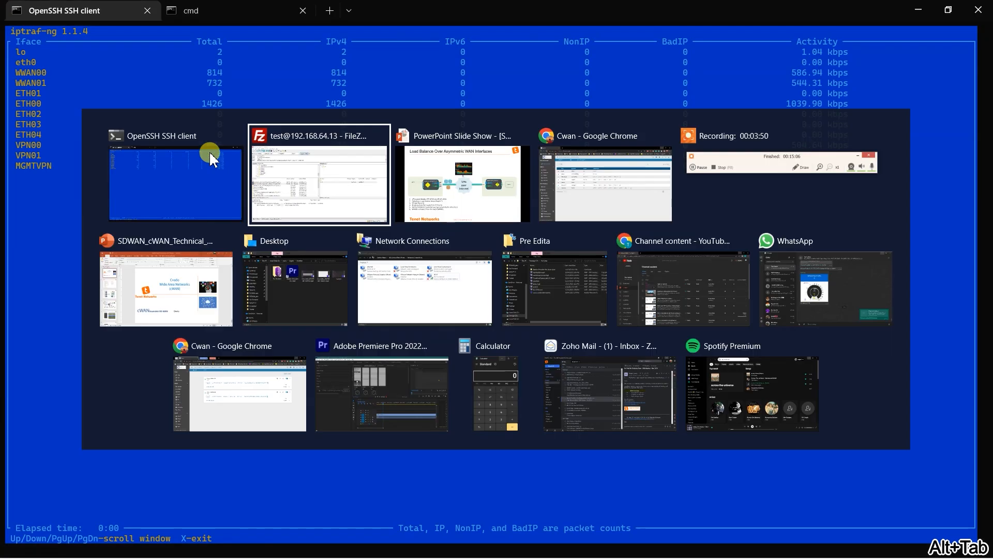
{"action": "key", "text": "alt+Tab"}
{"action": "key", "text": "alt+Tab"}
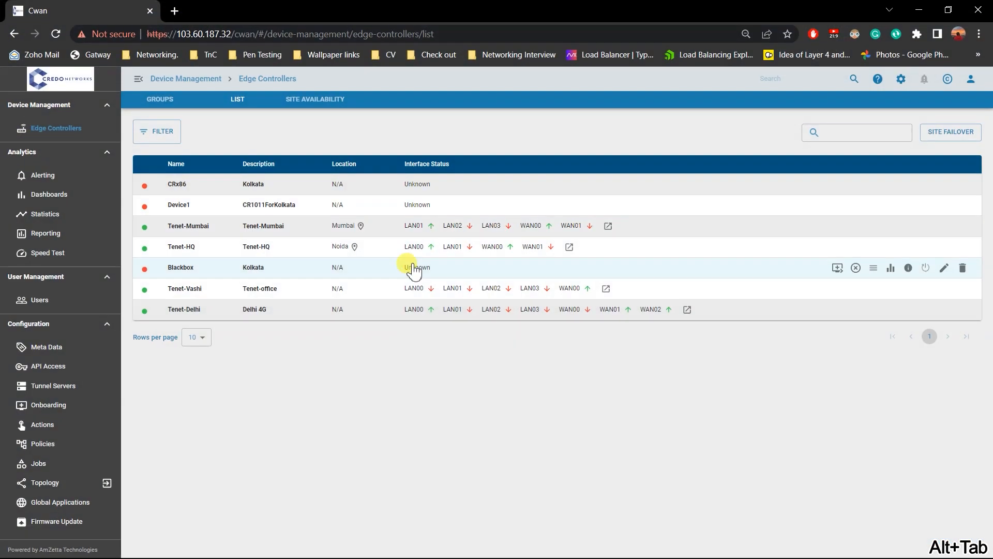
{"action": "left_click", "coordinate": [214, 311]}
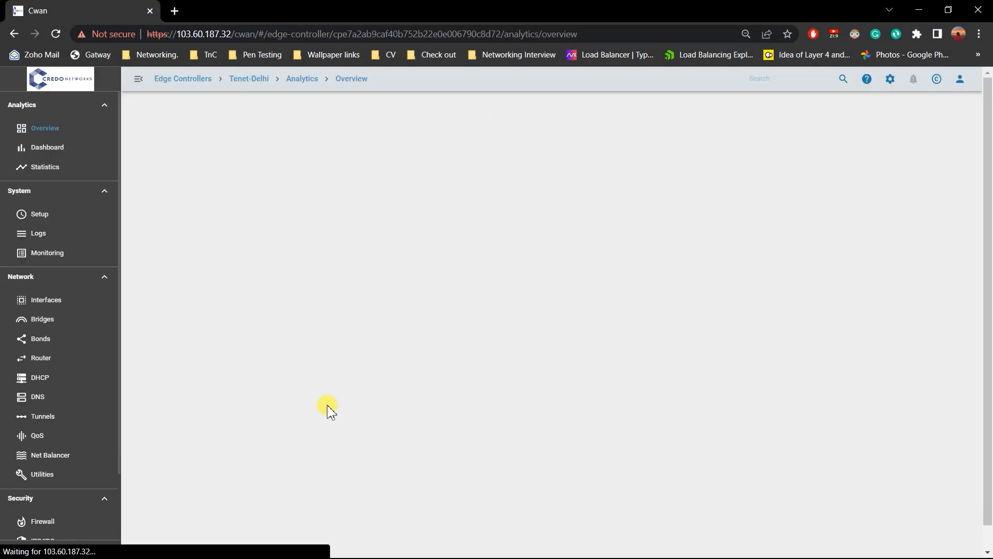
{"action": "scroll", "coordinate": [80, 440], "scroll_direction": "down", "scroll_amount": 2}
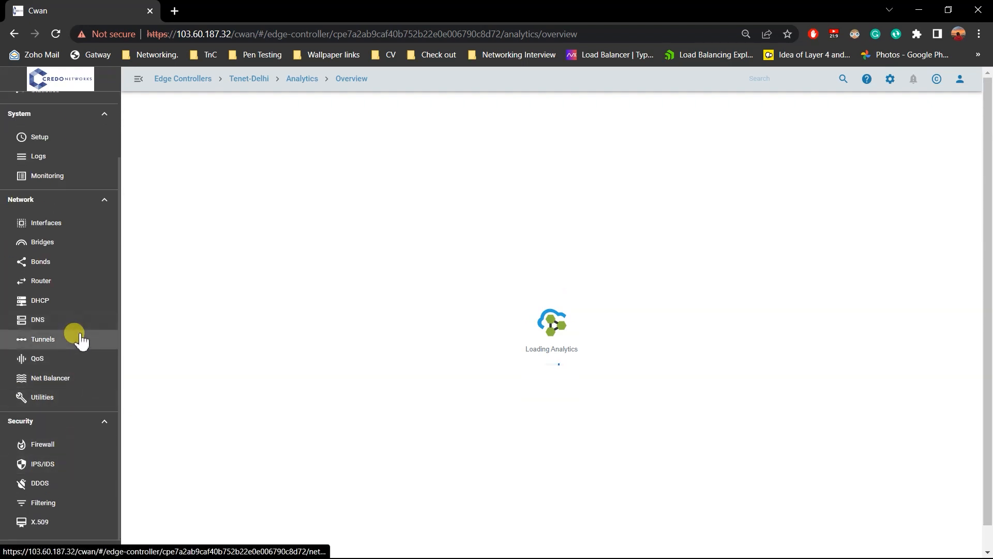
{"action": "left_click", "coordinate": [83, 379]}
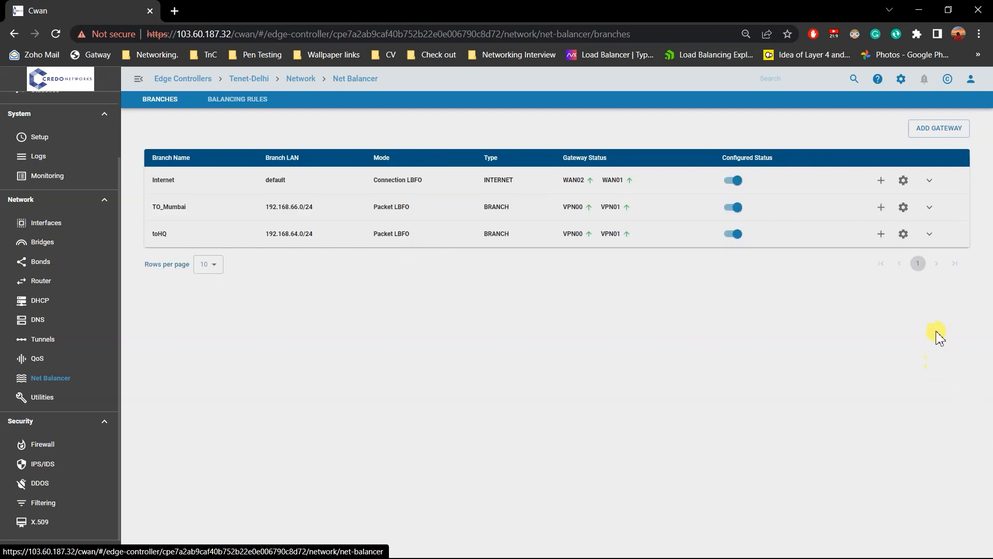
Expand the toHQ, TO_Mumbai and Internet branches and check the weights of toHQ's gateways.
{"action": "left_click", "coordinate": [929, 233]}
{"action": "left_click", "coordinate": [930, 206]}
{"action": "left_click", "coordinate": [929, 180]}
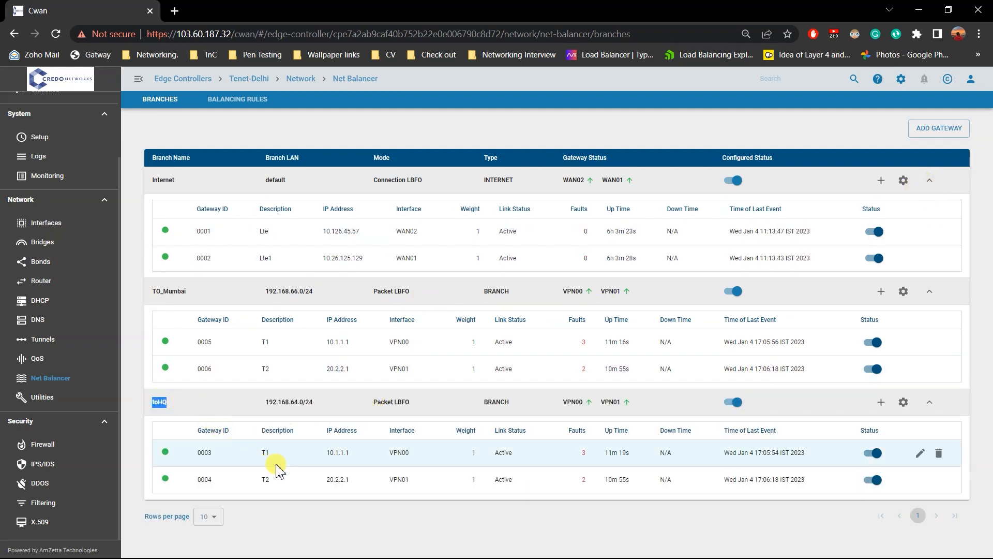
{"action": "left_click", "coordinate": [477, 455]}
{"action": "double_click", "coordinate": [476, 454]}
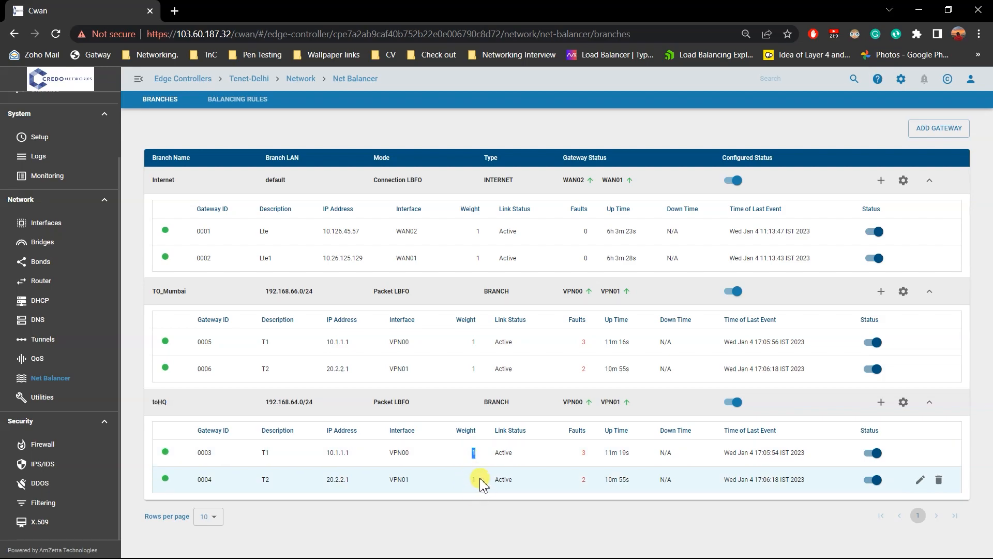
Switch to the SSH session, compare the packet totals and activity of VPN00 and VPN01, and exit the traffic monitor.
{"action": "key", "text": "alt+Tab"}
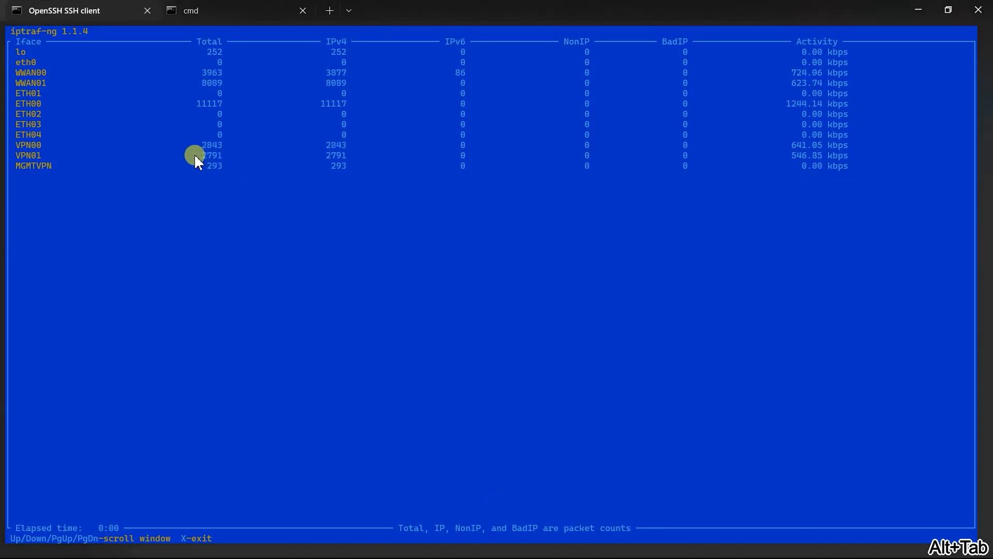
{"action": "left_click_drag", "start_coordinate": [203, 145], "coordinate": [219, 144]}
{"action": "left_click", "coordinate": [598, 288]}
{"action": "left_click", "coordinate": [798, 156]}
{"action": "left_click_drag", "start_coordinate": [796, 143], "coordinate": [803, 146]}
{"action": "left_click", "coordinate": [772, 271]}
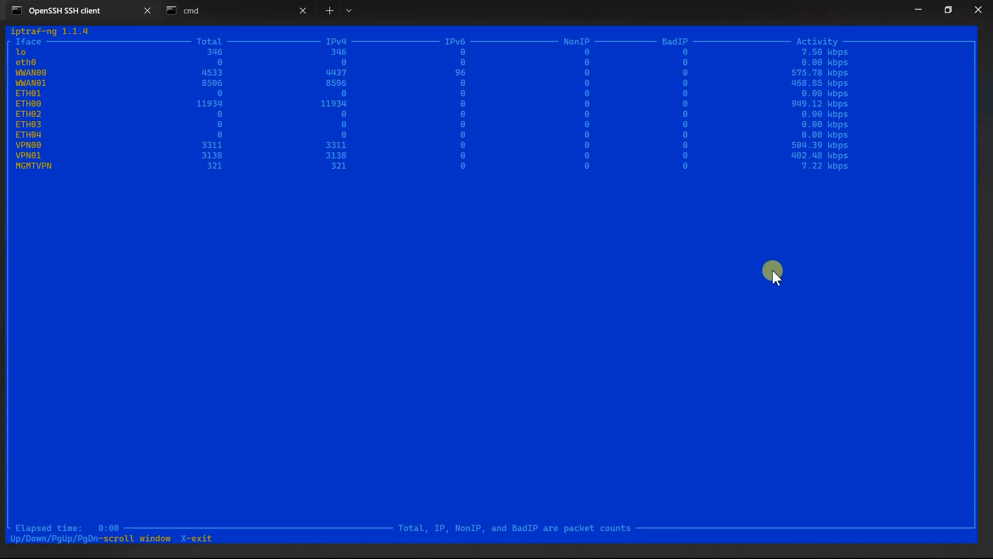
{"action": "key", "text": "x"}
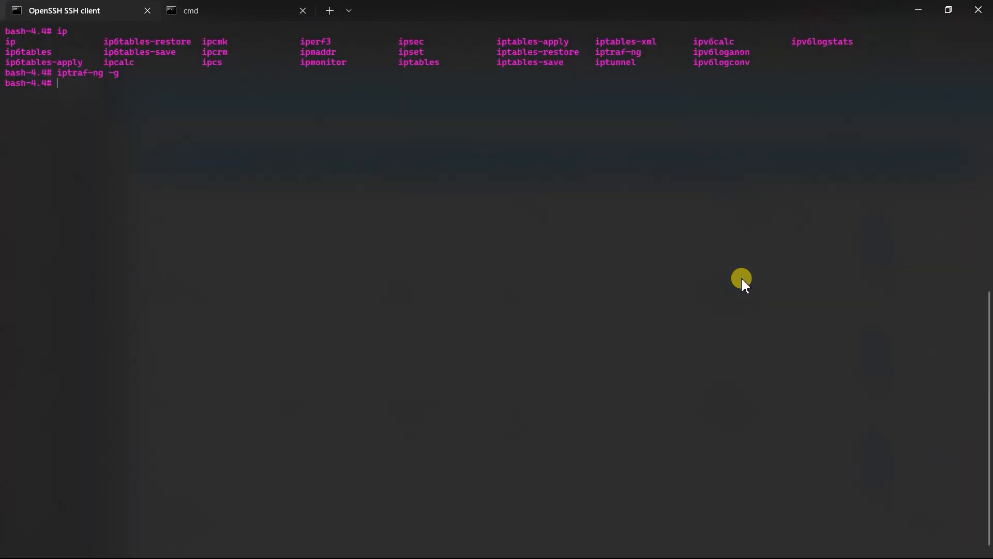
Switch to the PowerPoint slide show and review the load-balancing weight ratio.
{"action": "key", "text": "alt+Tab"}
{"action": "key", "text": "alt+Tab"}
{"action": "key", "text": "alt+Tab"}
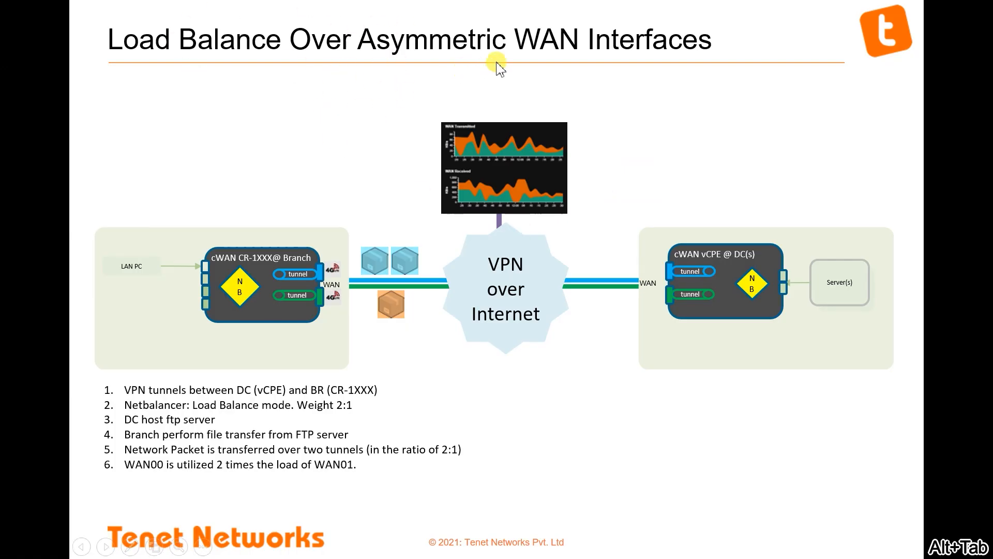
Return to Chrome and update the weight of toHQ's T1 gateway on VPN00 to match the slide's 2:1 ratio.
{"action": "key", "text": "alt+Tab"}
{"action": "key", "text": "alt+Tab"}
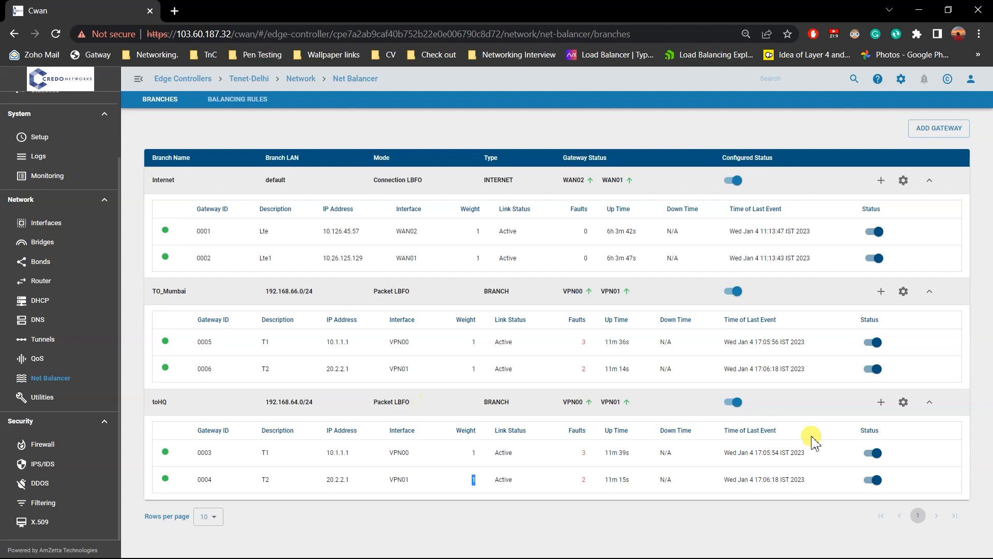
{"action": "left_click", "coordinate": [920, 453]}
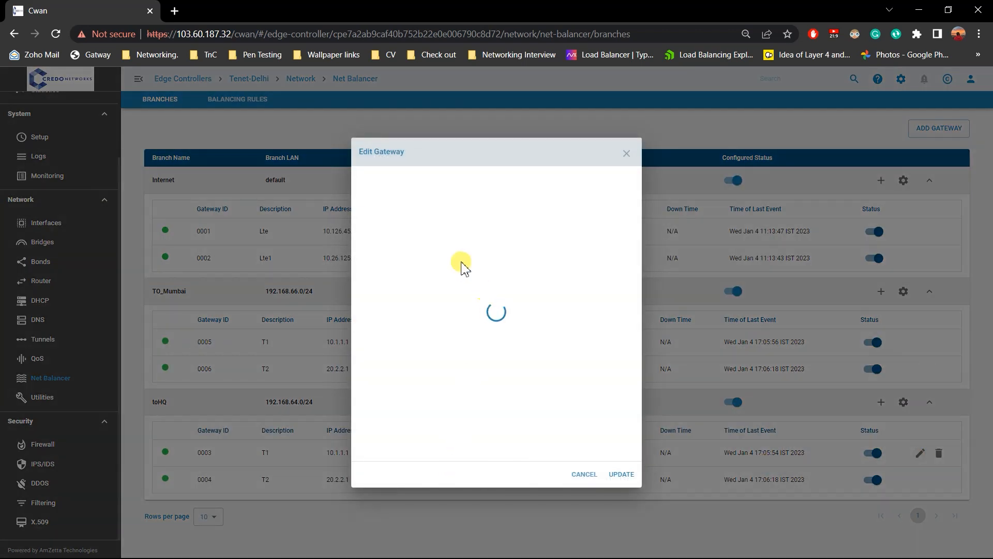
{"action": "left_click_drag", "start_coordinate": [400, 388], "coordinate": [334, 398]}
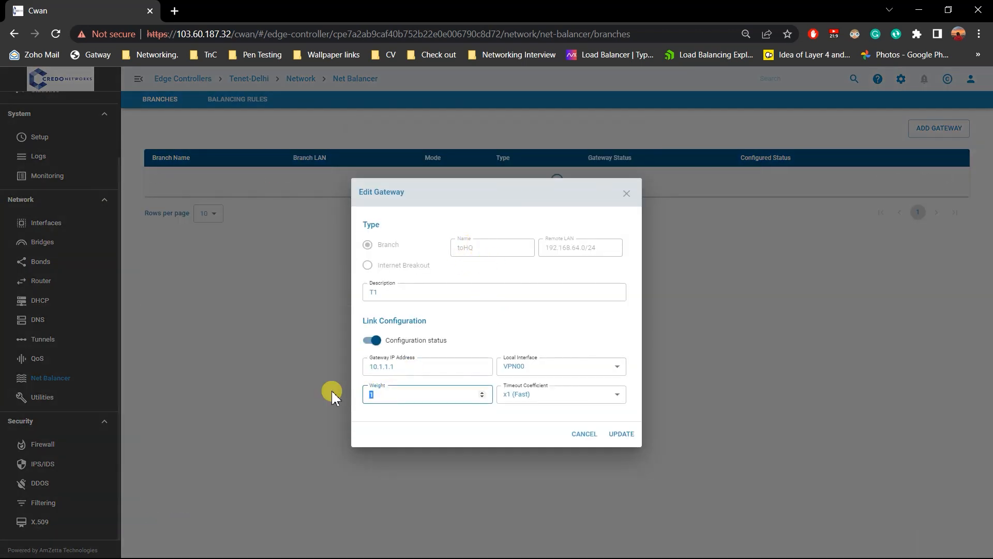
{"action": "left_click", "coordinate": [621, 434]}
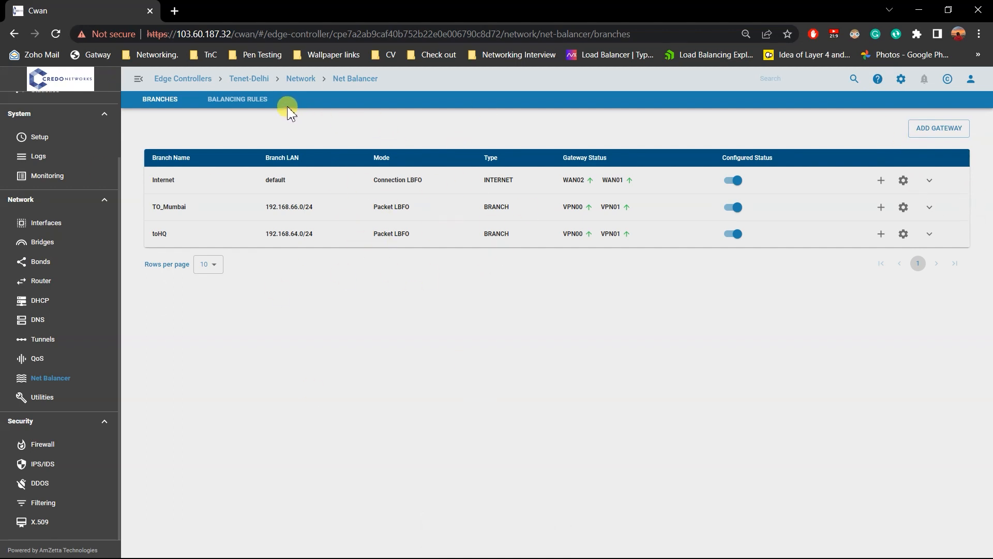
Open the Edge Controllers page in a new browser tab and switch to it.
{"action": "middle_click", "coordinate": [199, 78]}
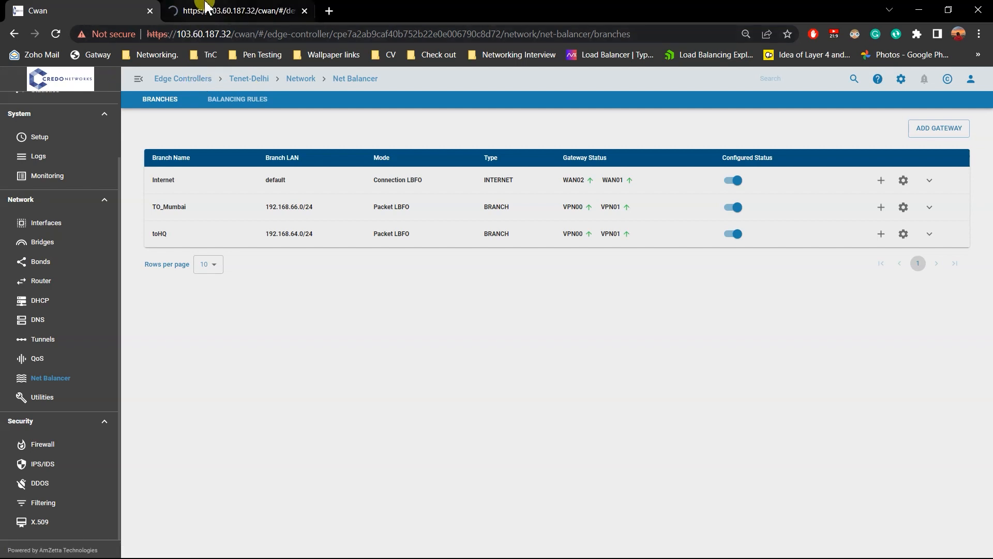
{"action": "left_click", "coordinate": [210, 11]}
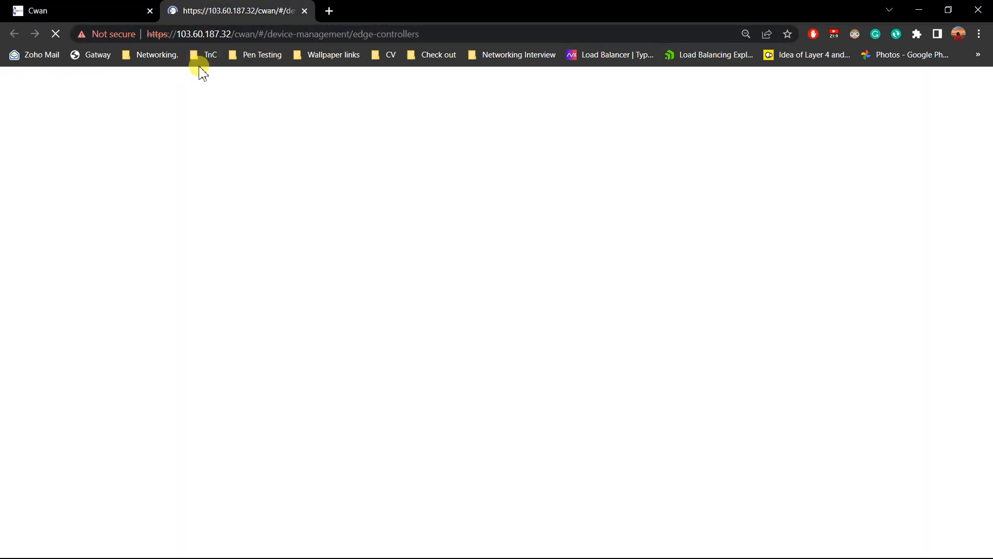
Switch to FileZilla, stop the running upload and remove all transfers from the queue.
{"action": "key", "text": "alt+Tab"}
{"action": "key", "text": "alt+Tab"}
{"action": "key", "text": "alt+Tab"}
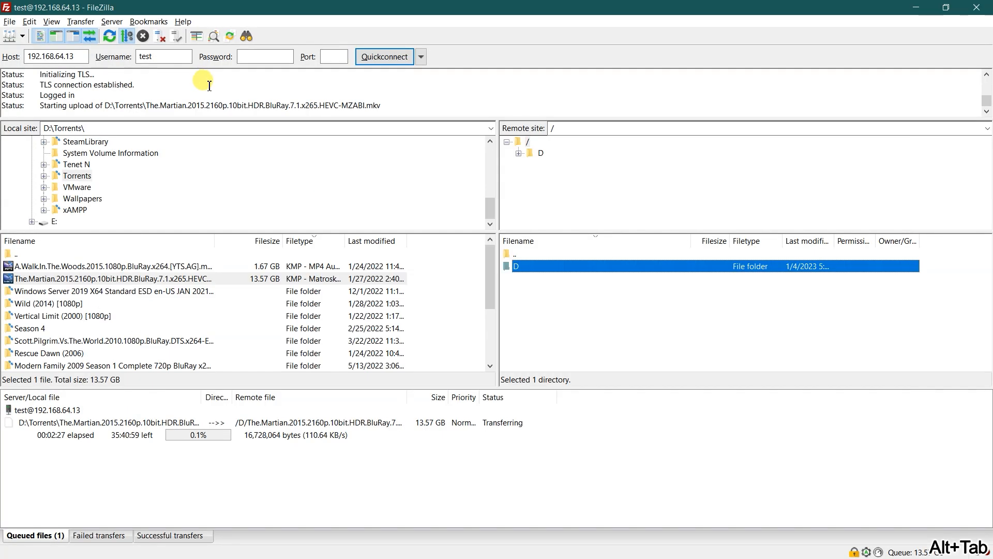
{"action": "key", "text": "alt+Tab"}
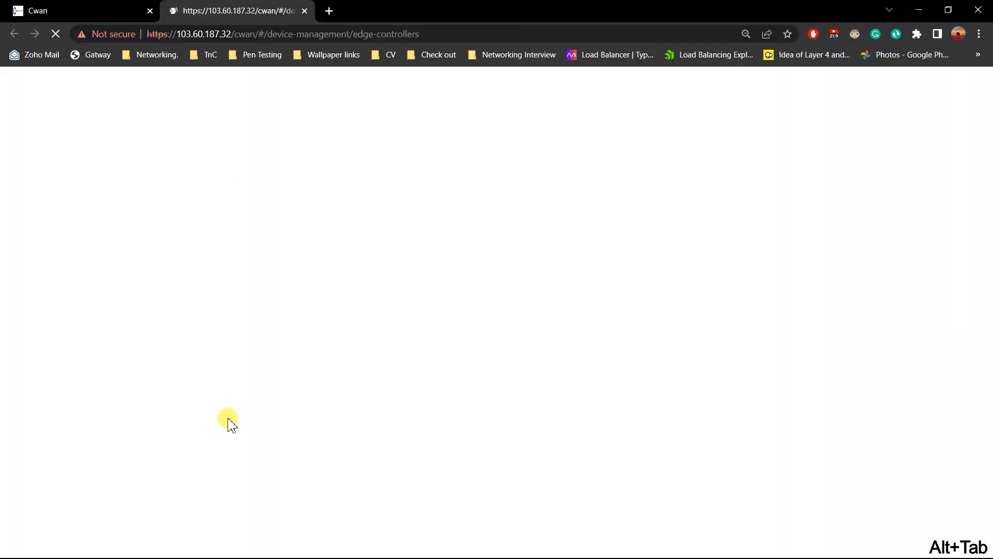
{"action": "key", "text": "alt+Tab"}
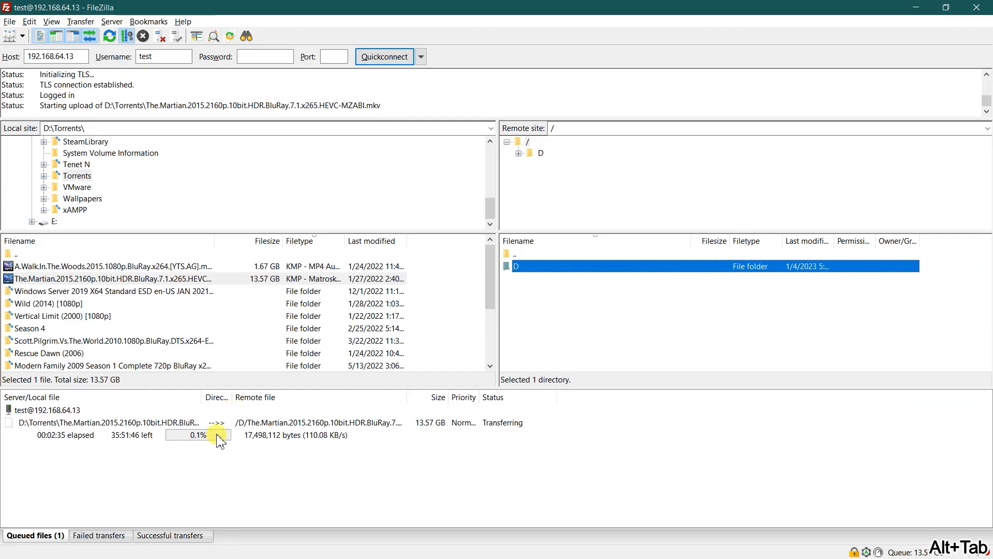
{"action": "right_click", "coordinate": [220, 437]}
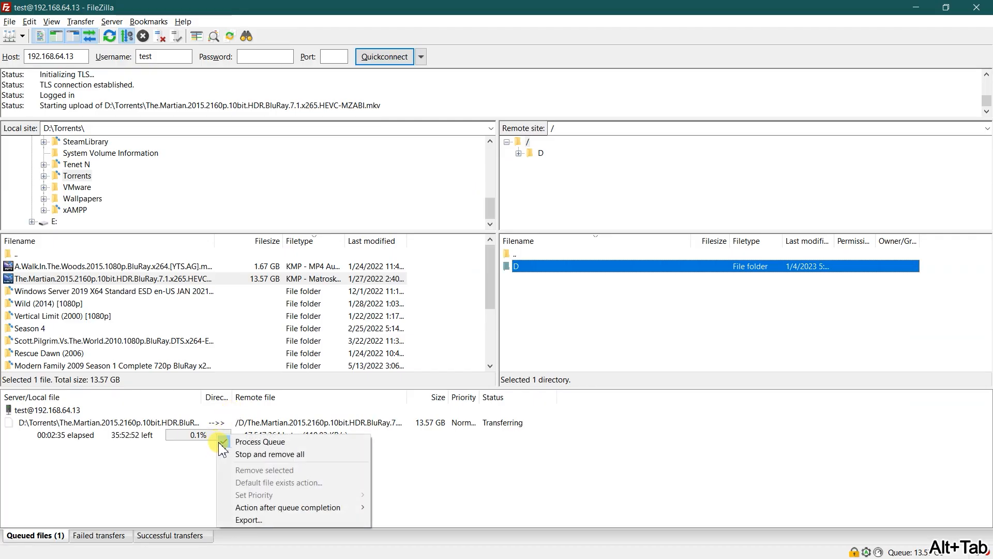
{"action": "left_click", "coordinate": [235, 454]}
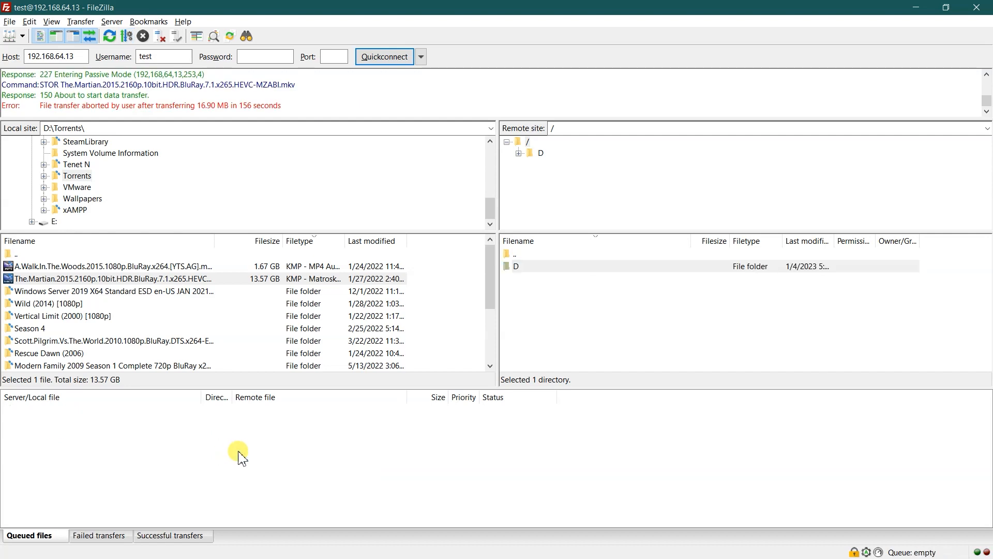
Return to Chrome and open the Net Balancer of Tenet-HQ from the edge controller list.
{"action": "key", "text": "alt+Tab"}
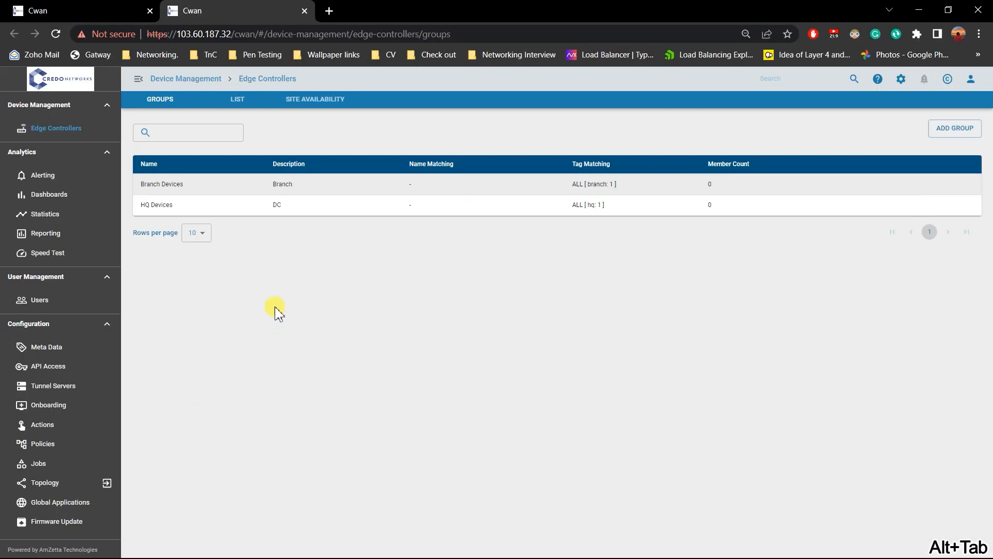
{"action": "left_click", "coordinate": [231, 99]}
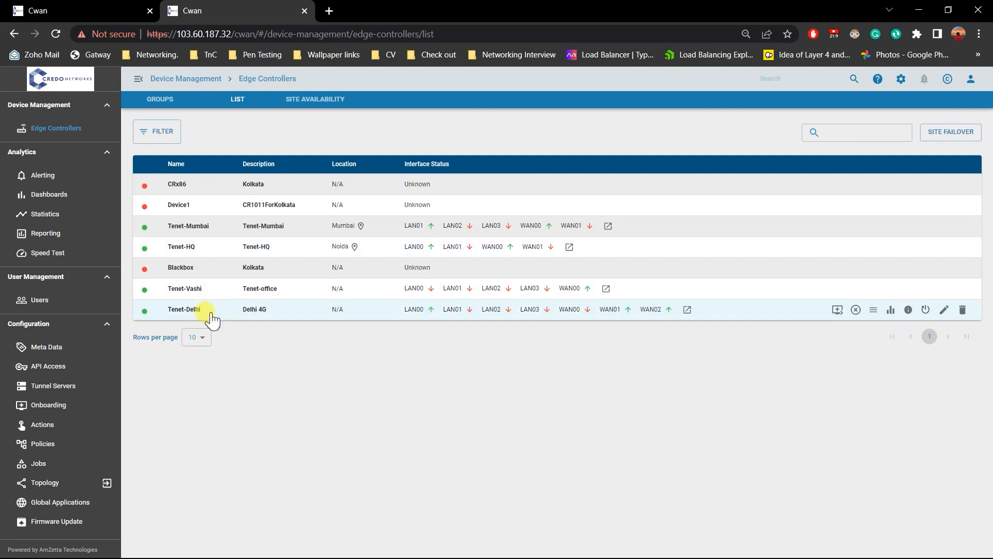
{"action": "left_click", "coordinate": [221, 253]}
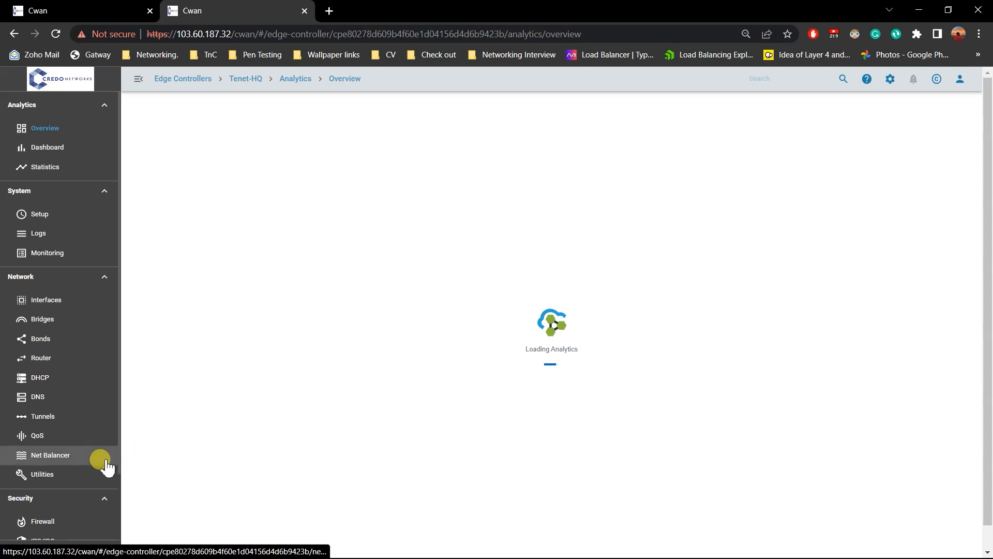
{"action": "left_click", "coordinate": [104, 458]}
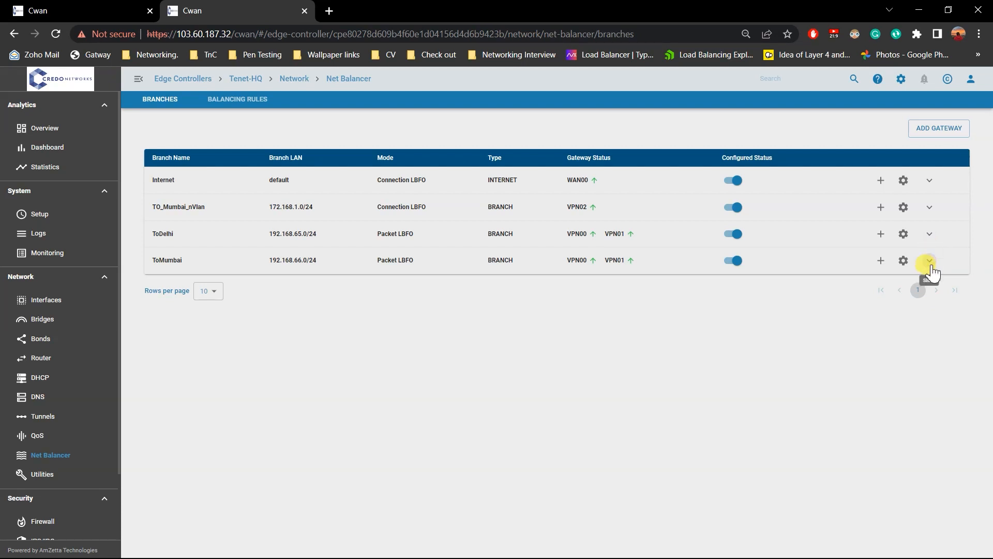
Expand the ToDelhi branch, raise the weight of its T1 gateway on VPN00 and apply the update.
{"action": "left_click", "coordinate": [930, 236]}
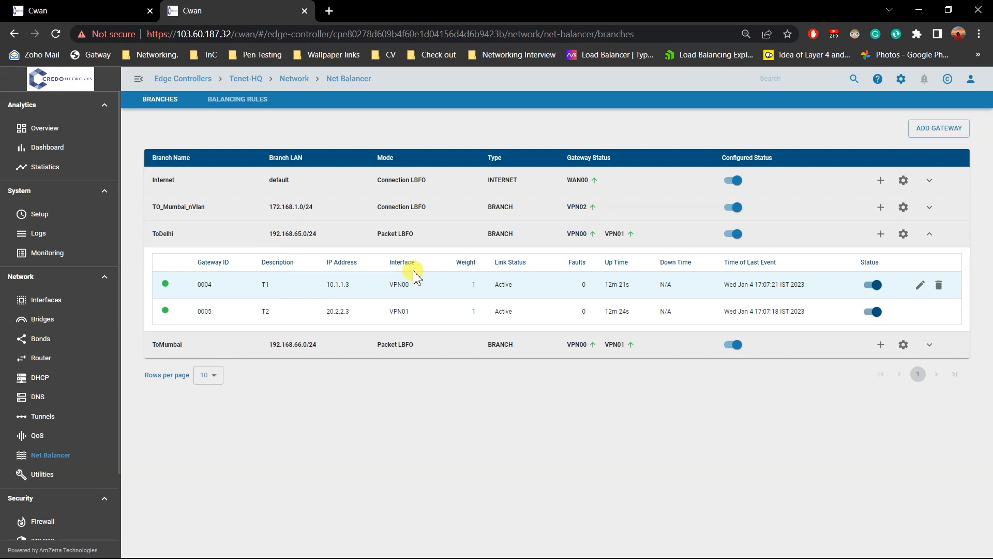
{"action": "left_click", "coordinate": [919, 285]}
{"action": "left_click", "coordinate": [454, 394]}
{"action": "left_click", "coordinate": [482, 391]}
{"action": "left_click", "coordinate": [619, 433]}
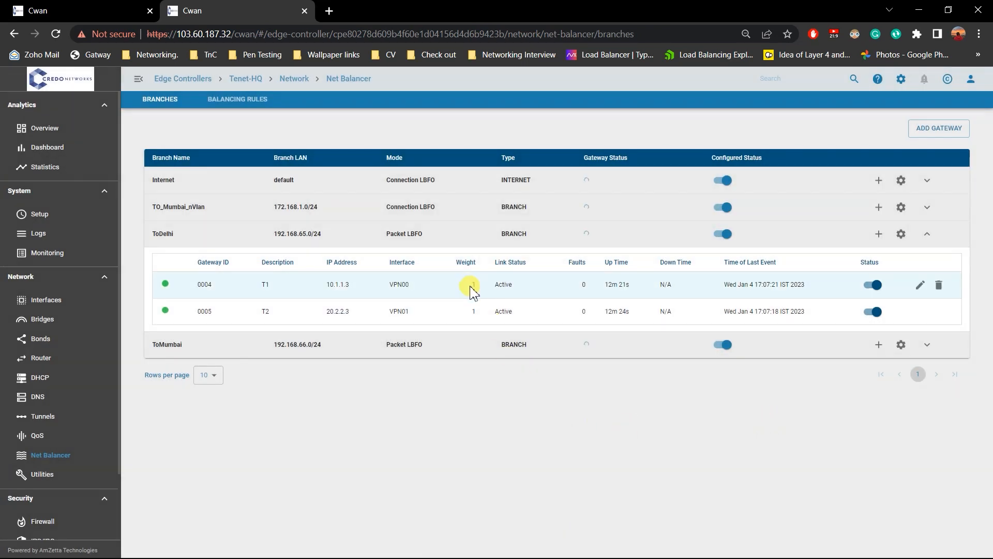
Switch to FileZilla and upload The.Martian.2015.2160p.10bit.HDR.BluRay.7.1.x265.HEVC-MZABI.mkv into the server's D folder again.
{"action": "key", "text": "alt+Tab"}
{"action": "key", "text": "Tab"}
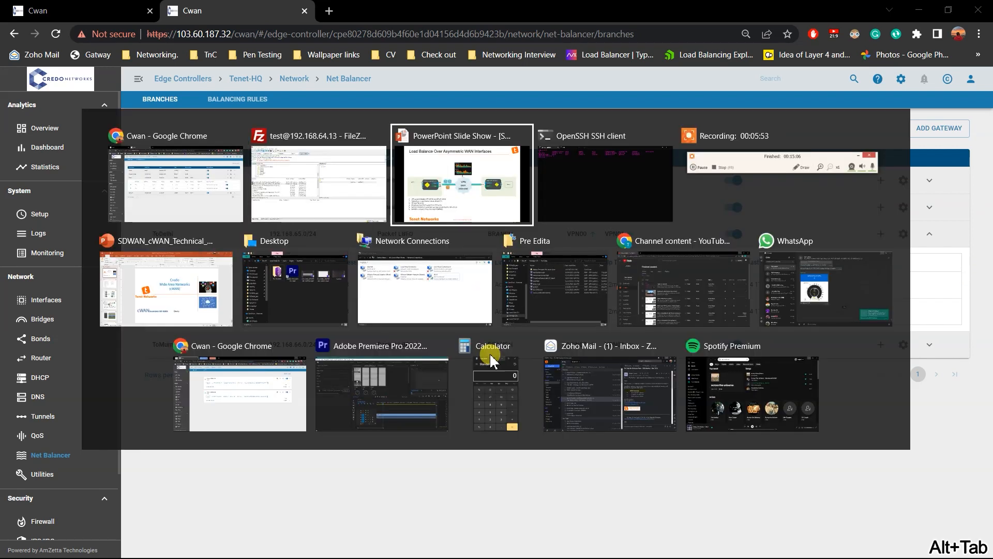
{"action": "left_click", "coordinate": [317, 176]}
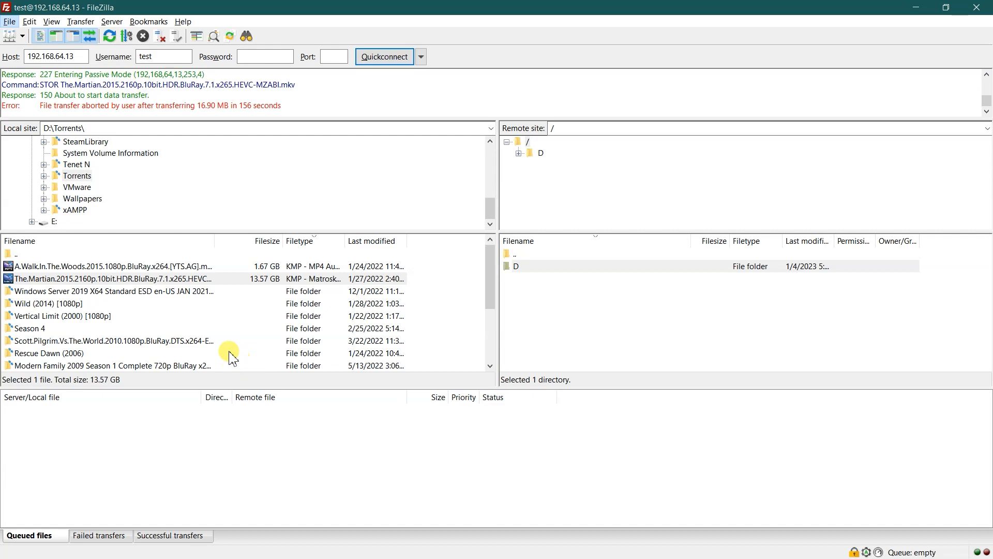
{"action": "left_click_drag", "start_coordinate": [188, 278], "coordinate": [583, 277]}
{"action": "left_click", "coordinate": [666, 377]}
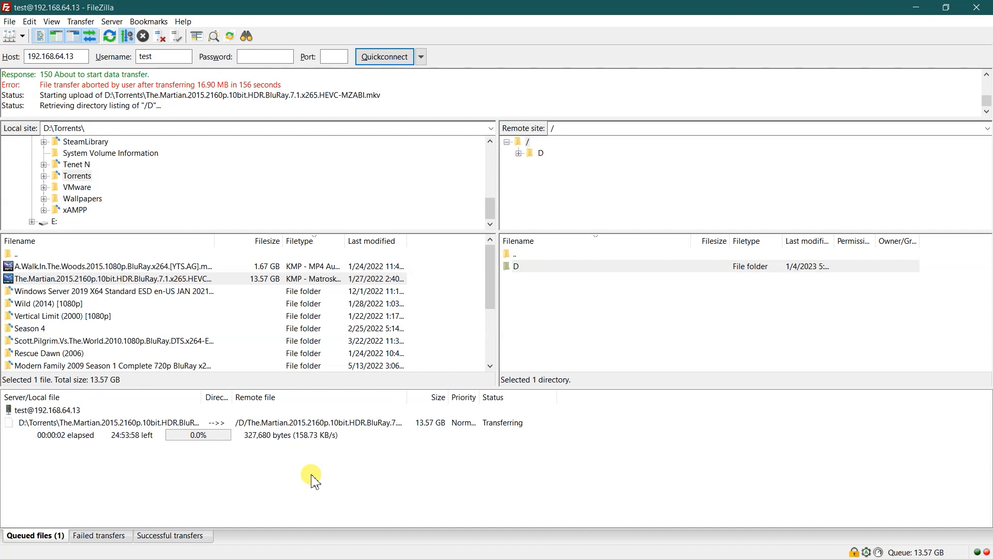
Switch to the SSH session and rerun iptraf-ng -g to monitor traffic under the new gateway weights.
{"action": "key", "text": "alt+Tab"}
{"action": "key", "text": "alt+Tab"}
{"action": "key", "text": "alt+Tab"}
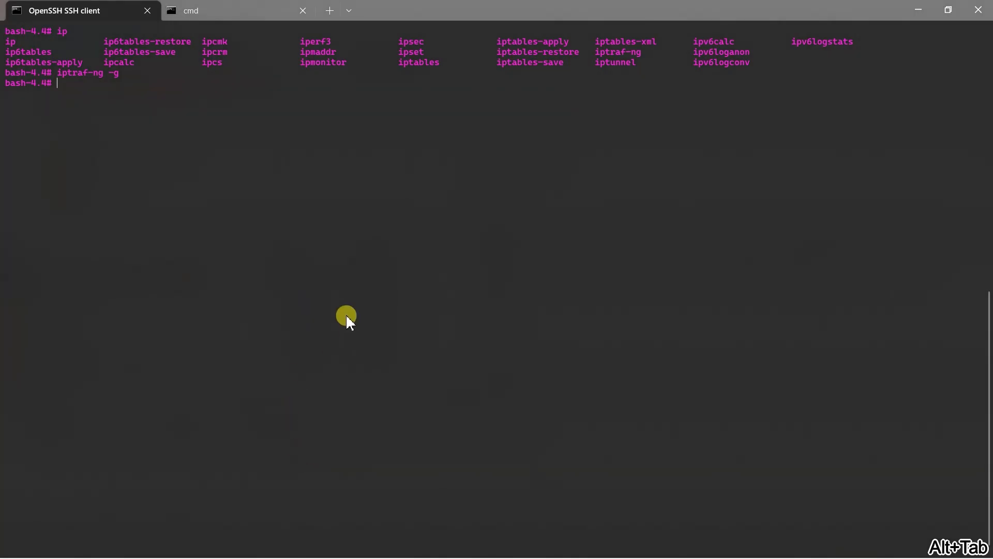
{"action": "key", "text": "Up"}
{"action": "key", "text": "Return"}
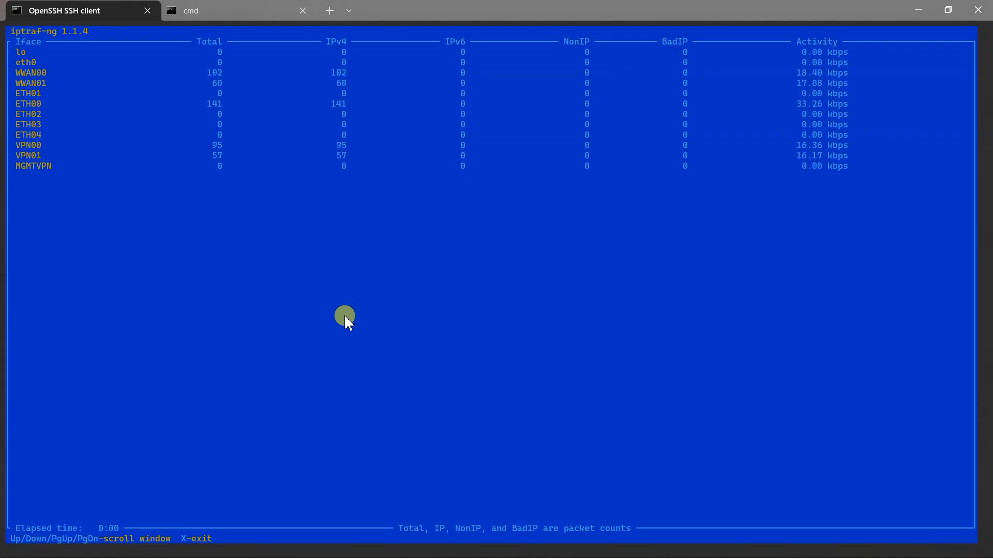
Compare the packet totals and activity of VPN00 and VPN01 in the iptraf-ng interface statistics.
{"action": "left_click_drag", "start_coordinate": [206, 147], "coordinate": [220, 145]}
{"action": "left_click", "coordinate": [218, 198]}
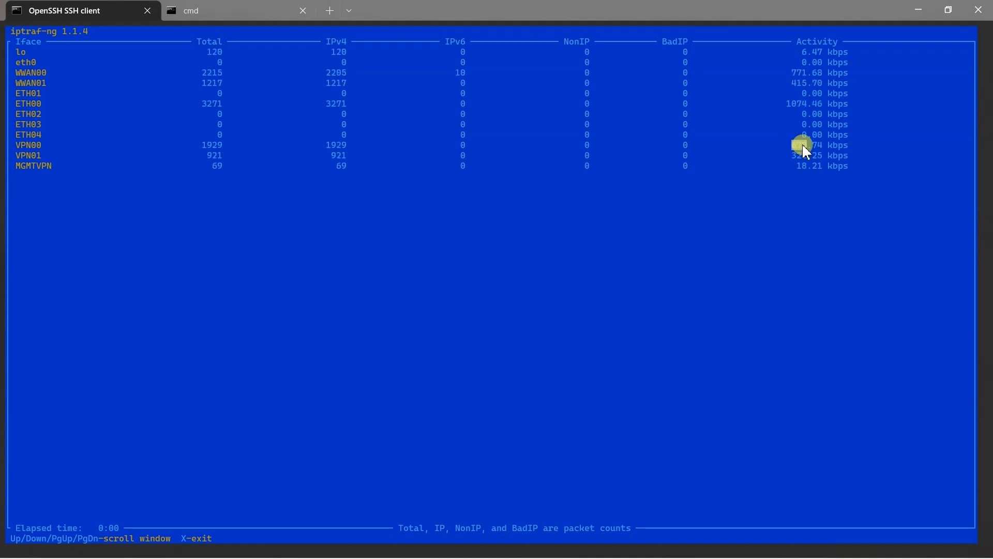
{"action": "mouse_move", "coordinate": [11, 145]}
{"action": "left_mouse_down"}
{"action": "mouse_move", "coordinate": [51, 147]}
{"action": "mouse_move", "coordinate": [27, 154]}
{"action": "left_mouse_up"}
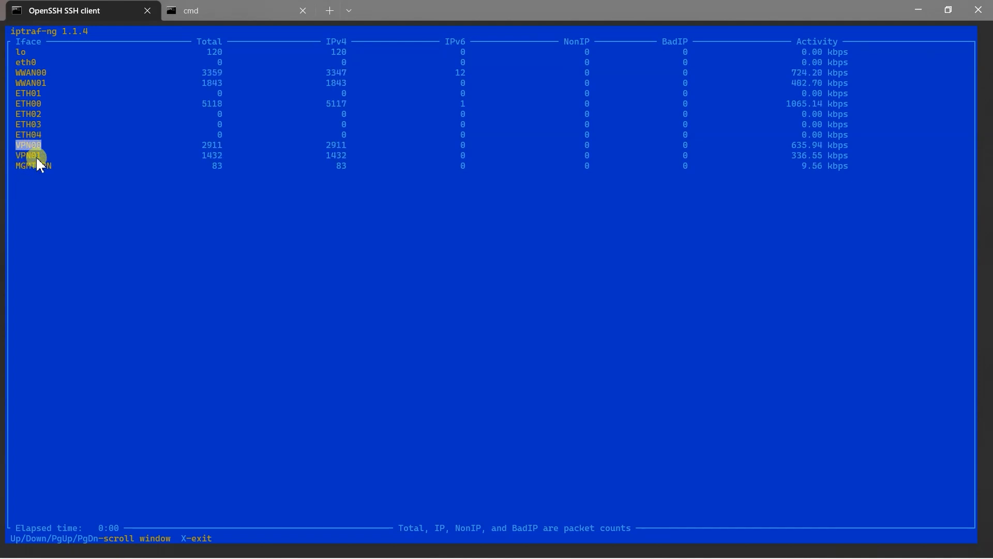
{"action": "left_click", "coordinate": [382, 292]}
Switch to Chrome and open the Tunnels page of the Tenet-HQ edge controller.
{"action": "key", "text": "alt+Tab"}
{"action": "key", "text": "alt+Tab"}
{"action": "key", "text": "alt+Tab"}
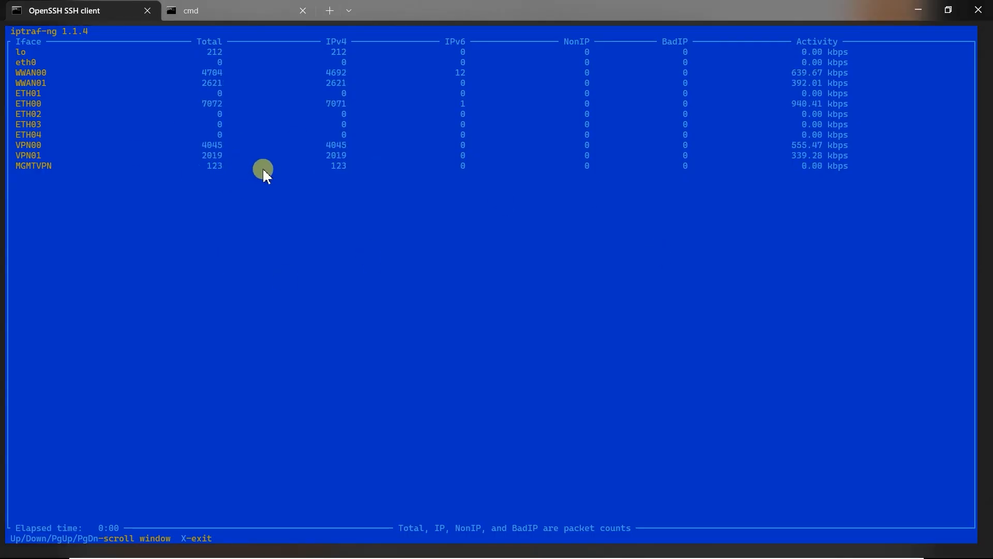
{"action": "key", "text": "alt+Tab"}
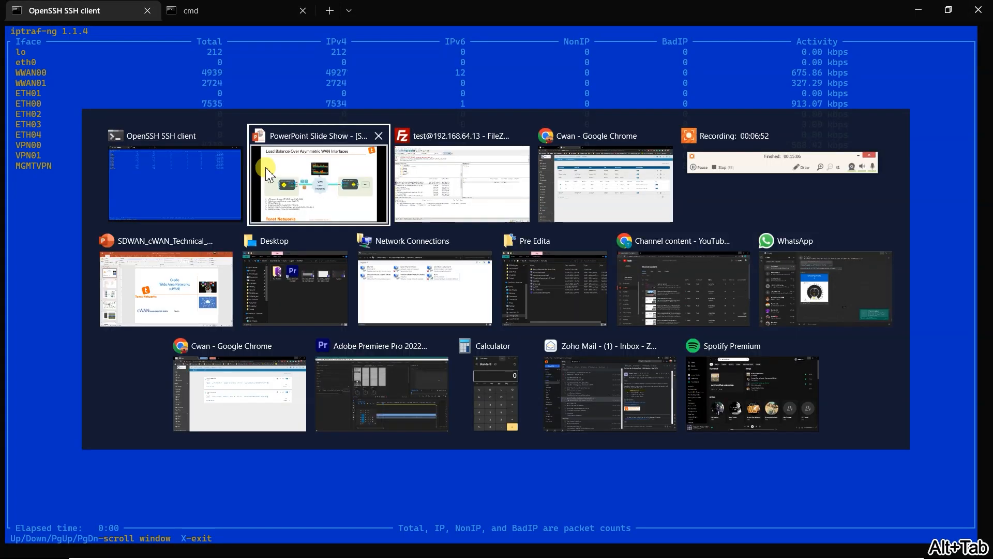
{"action": "key", "text": "alt+Tab"}
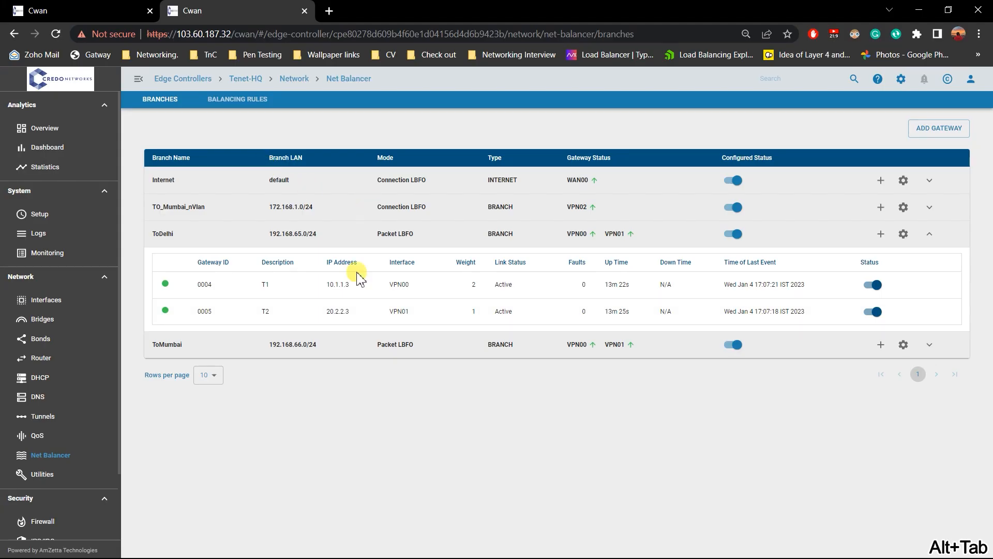
{"action": "left_click", "coordinate": [58, 416]}
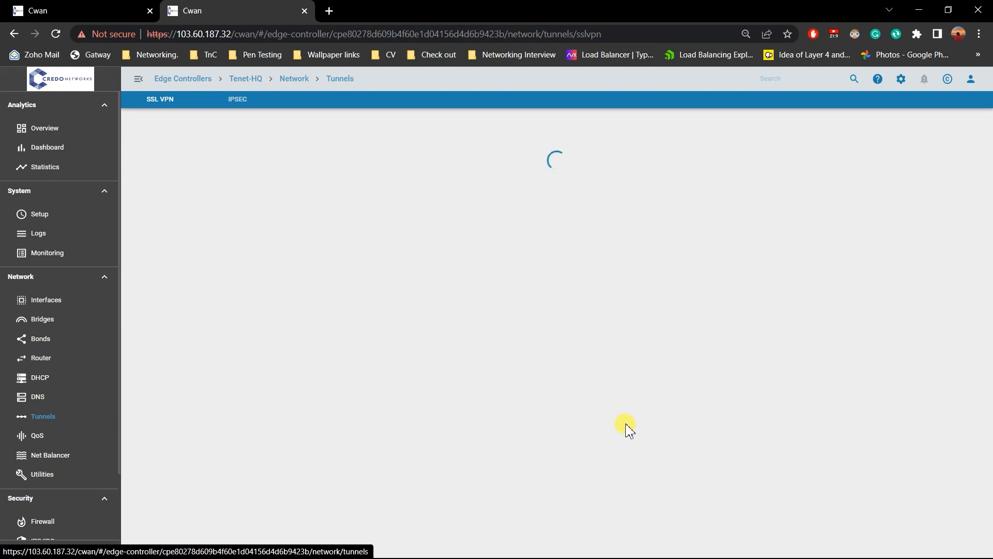
Check the running upload in FileZilla, return to Chrome and switch off the VPN00 tunnel on Tenet-HQ.
{"action": "key", "text": "alt+Tab"}
{"action": "key", "text": "alt+Tab"}
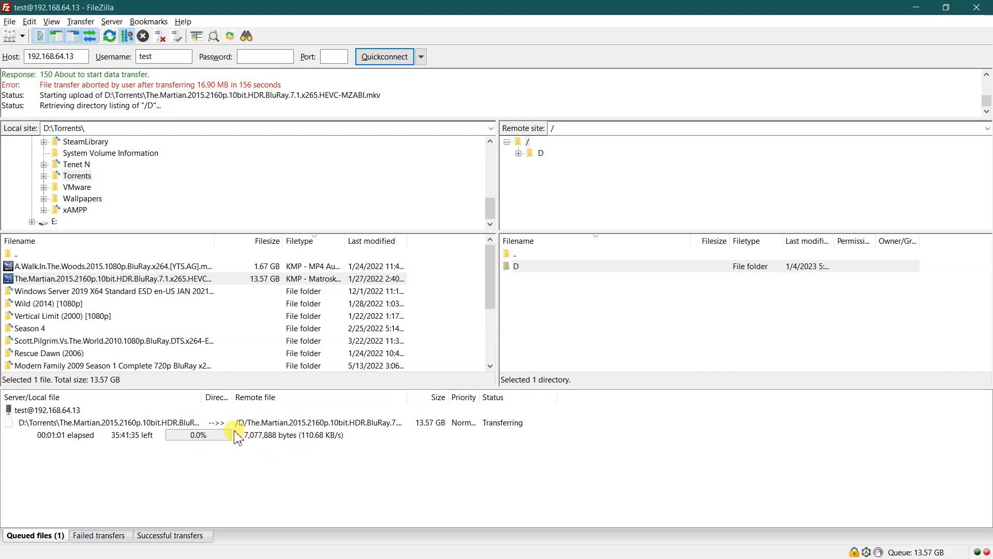
{"action": "left_click", "coordinate": [915, 7]}
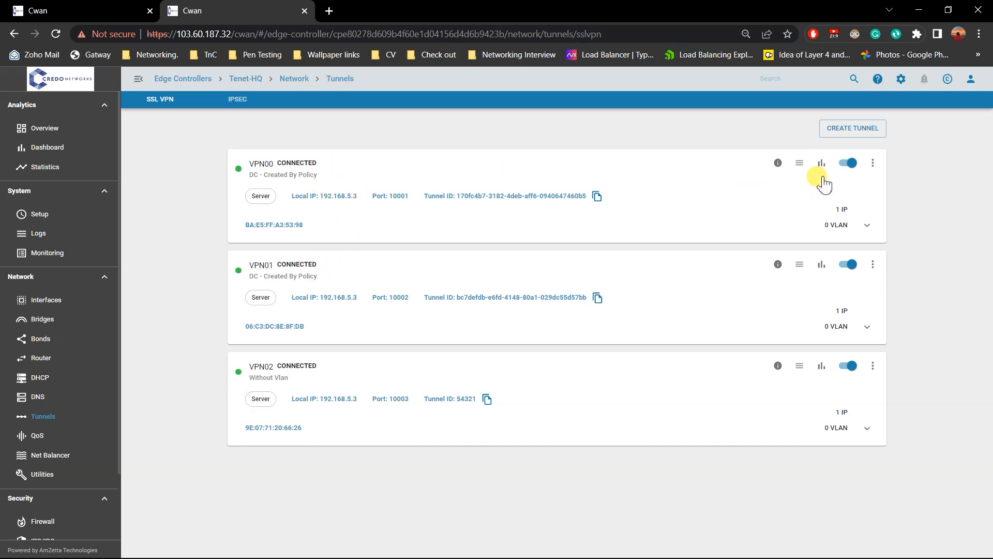
{"action": "left_click", "coordinate": [848, 163]}
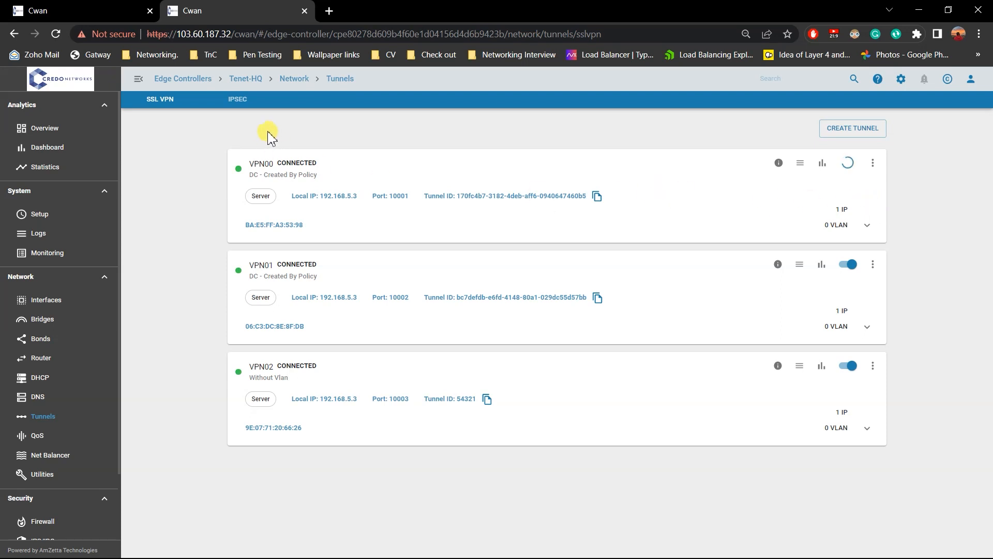
Open the Tunnels page of the Tenet-Delhi edge controller and disable its VPN00 tunnel.
{"action": "left_click", "coordinate": [98, 8]}
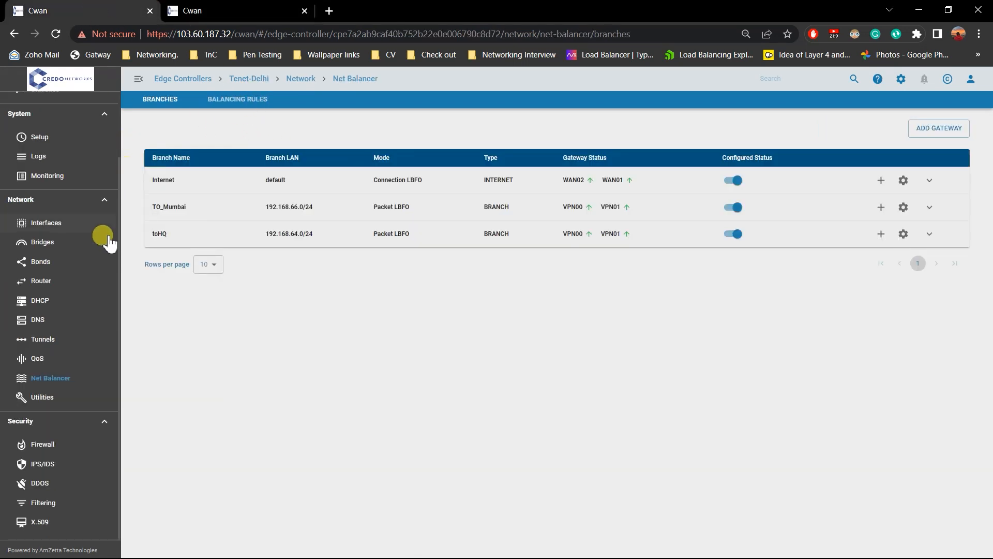
{"action": "left_click", "coordinate": [52, 340]}
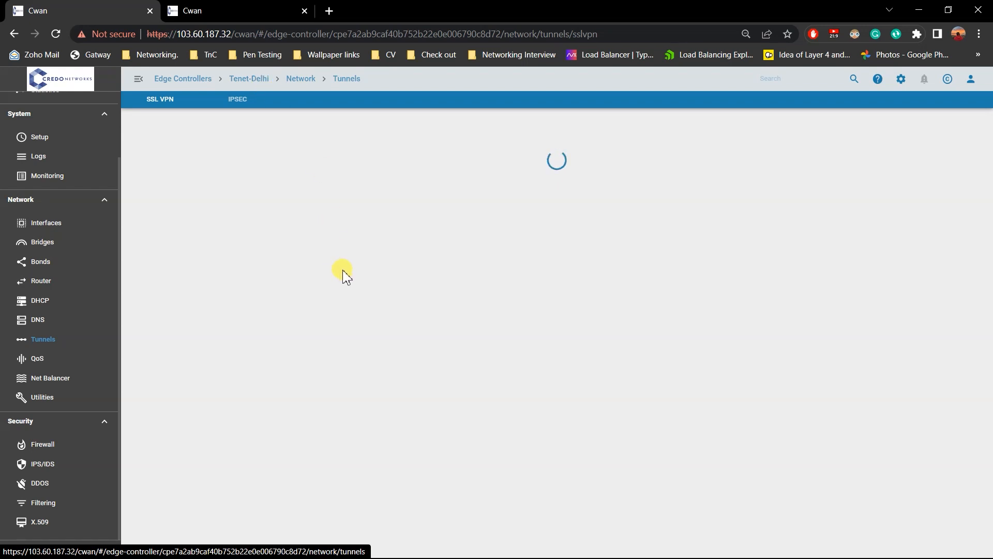
{"action": "left_click", "coordinate": [73, 342]}
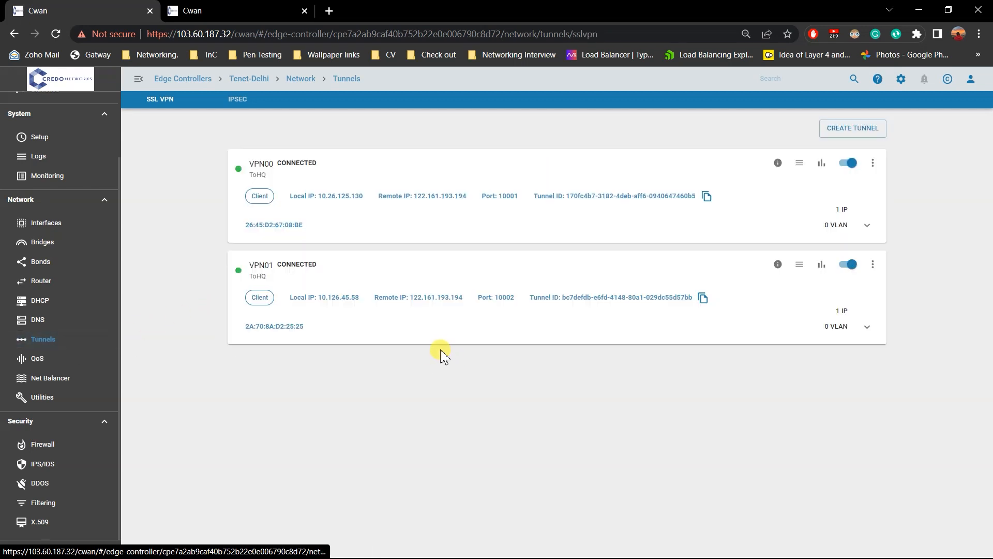
{"action": "left_click", "coordinate": [849, 164]}
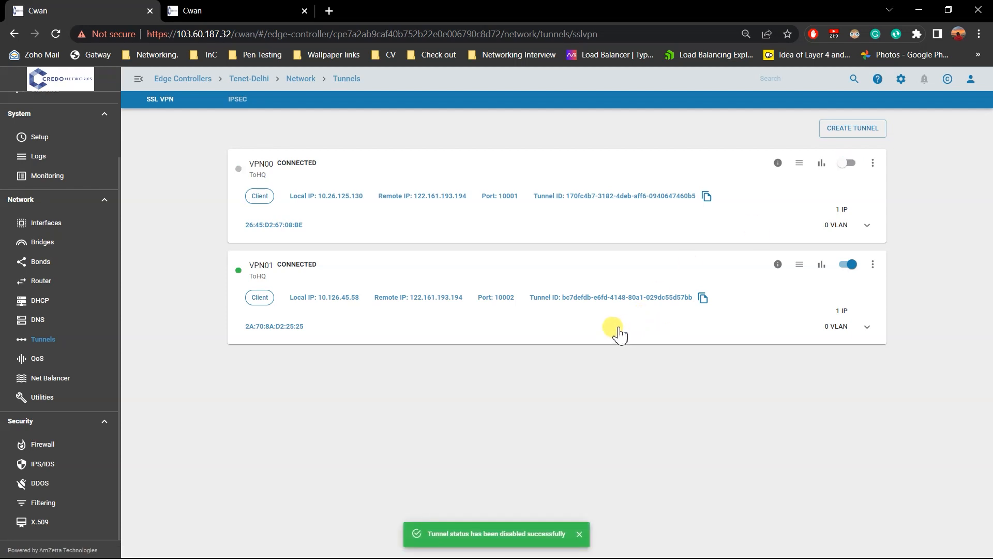
Switch to the SSH session and examine how the traffic shifts between VPN00 and VPN01 with VPN00 disabled.
{"action": "key", "text": "alt+Tab"}
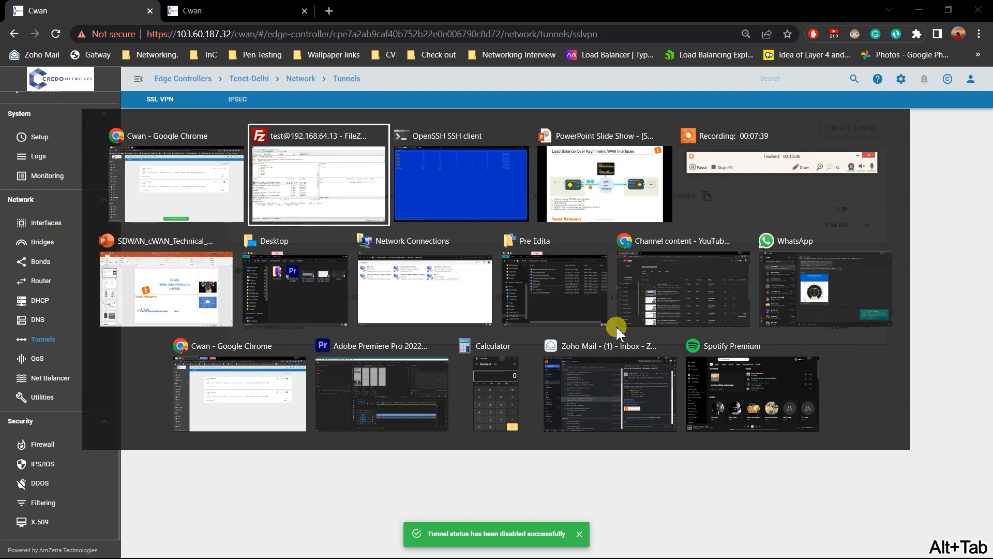
{"action": "key", "text": "alt+Tab"}
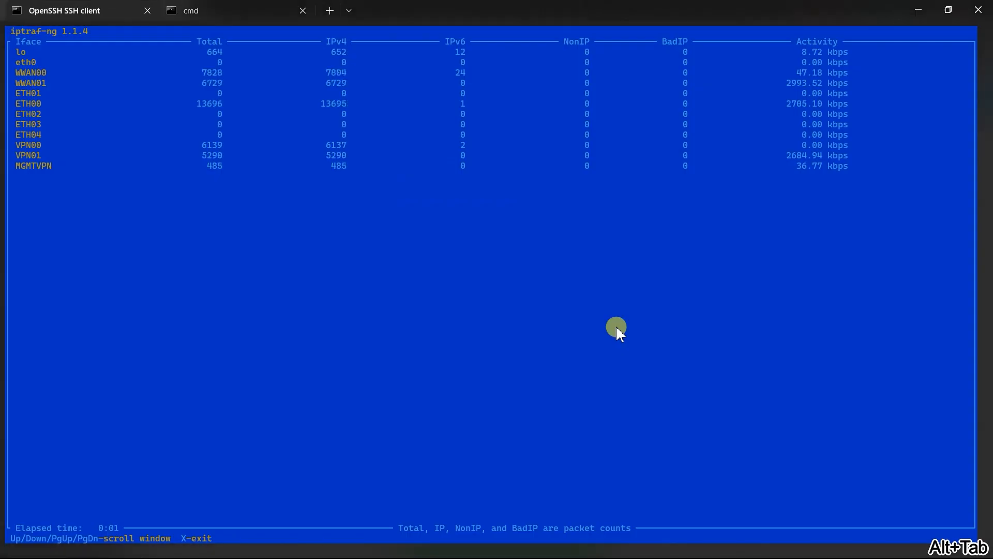
{"action": "left_click_drag", "start_coordinate": [19, 144], "coordinate": [44, 148]}
{"action": "left_click_drag", "start_coordinate": [211, 147], "coordinate": [224, 147]}
{"action": "left_click", "coordinate": [238, 237]}
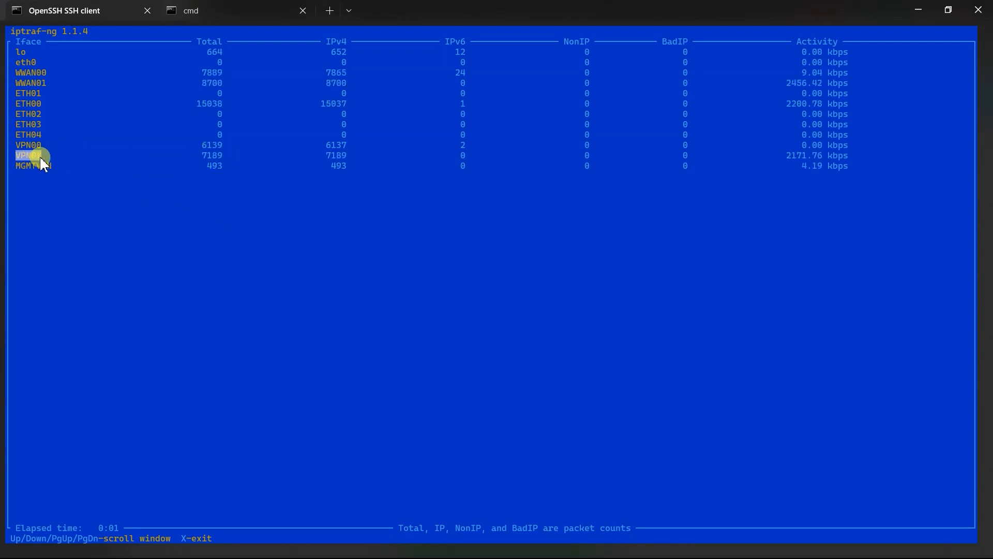
Check the upload's progress in FileZilla, then minimize FileZilla and the SSH session.
{"action": "key", "text": "alt+Tab"}
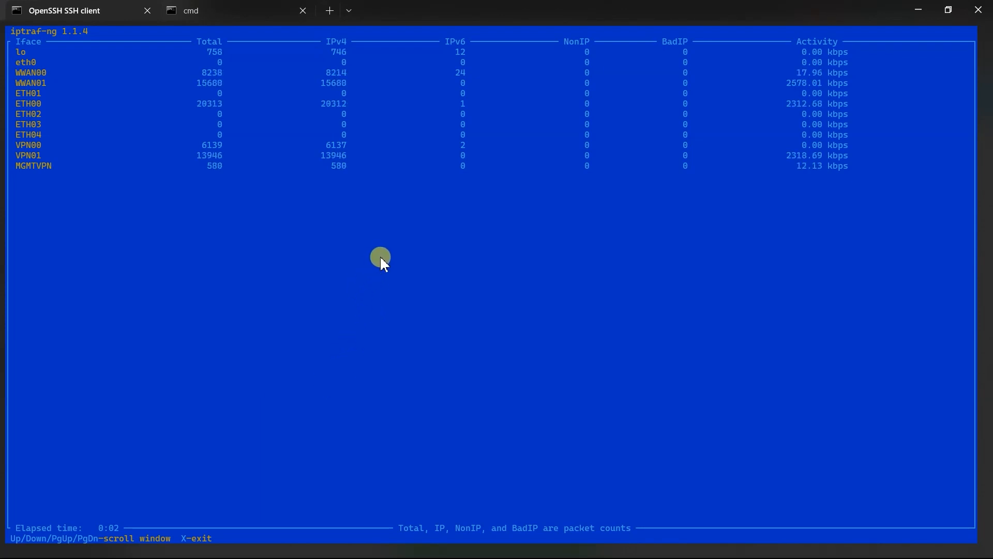
{"action": "key", "text": "alt+Tab"}
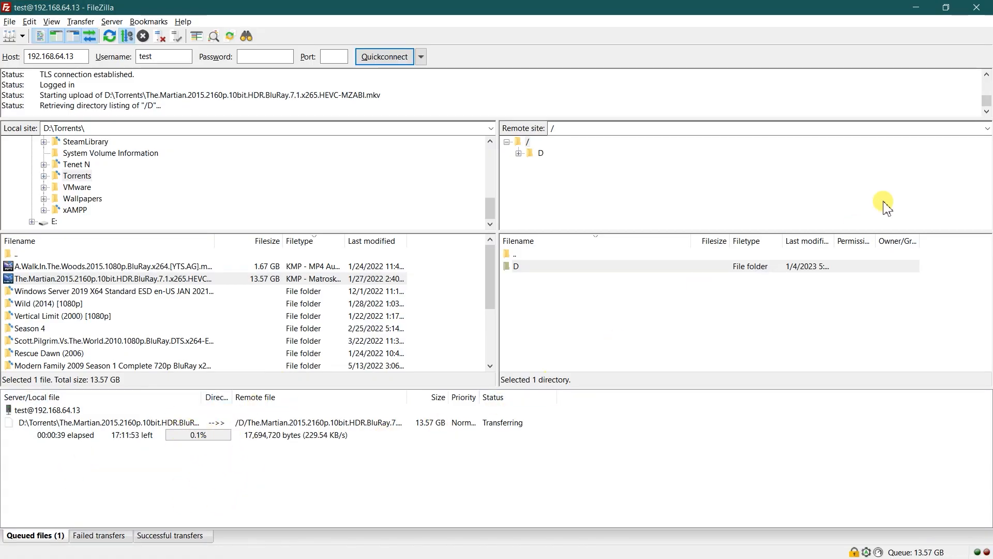
{"action": "left_click", "coordinate": [926, 14]}
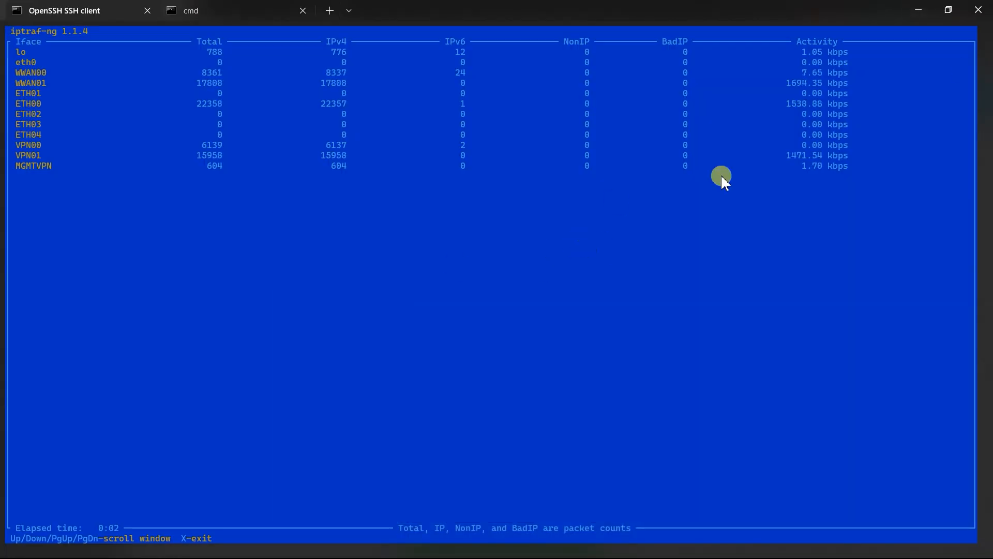
{"action": "left_click", "coordinate": [918, 9]}
Switch to the PowerPoint slide show and advance past Load Balance and Failover to the AutoFlow Control: Signal Quality slide.
{"action": "key", "text": "alt+Tab"}
{"action": "key", "text": "alt+Tab"}
{"action": "key", "text": "alt+Tab"}
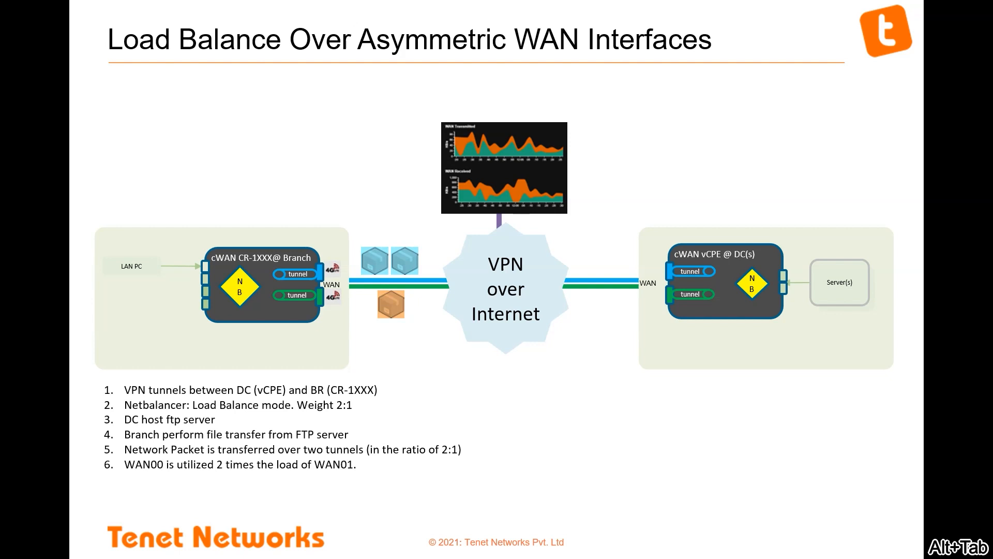
{"action": "key", "text": "Right"}
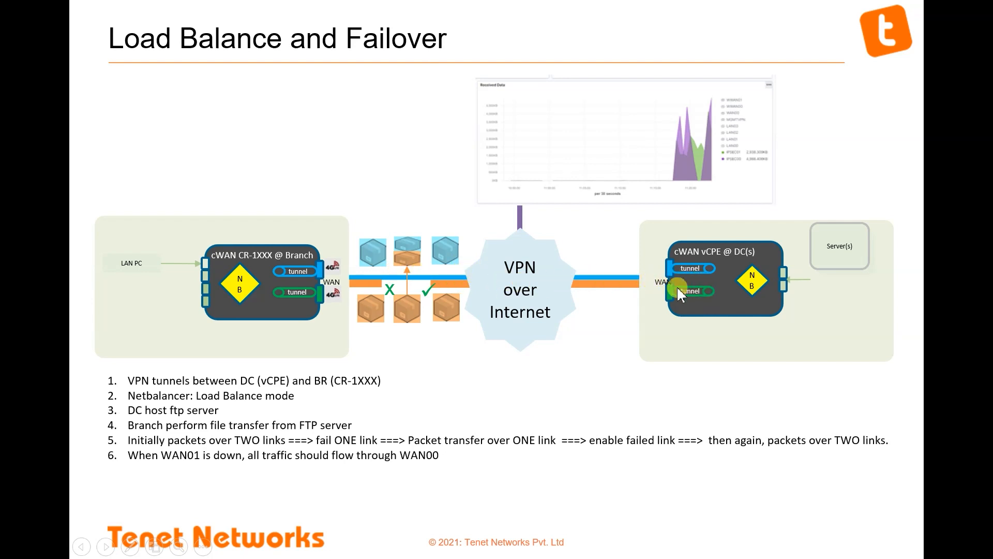
{"action": "left_click", "coordinate": [643, 326]}
Switch to FileZilla, stop the running upload, remove all queued transfers and minimize the window.
{"action": "key", "text": "alt+Tab"}
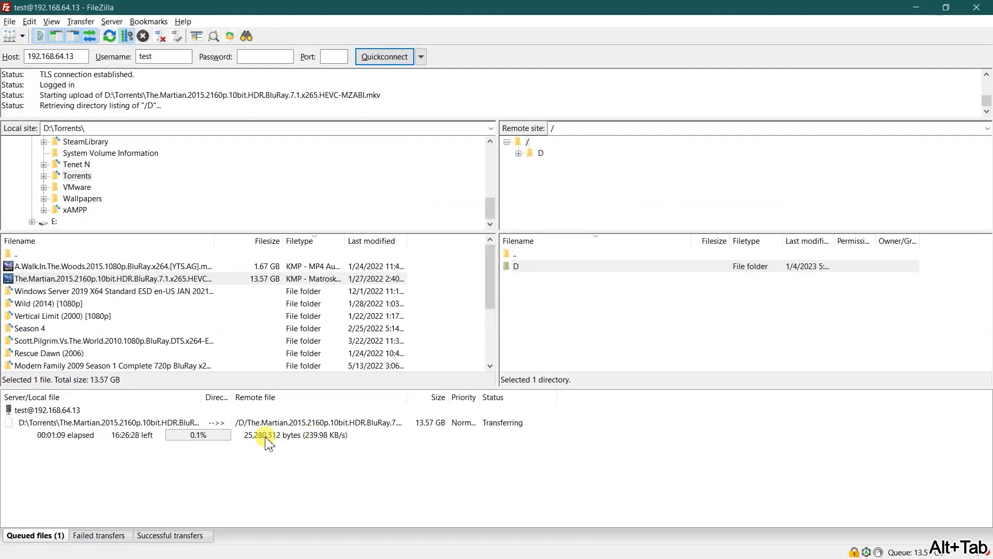
{"action": "right_click", "coordinate": [262, 437]}
{"action": "left_click", "coordinate": [229, 437]}
{"action": "right_click", "coordinate": [228, 437]}
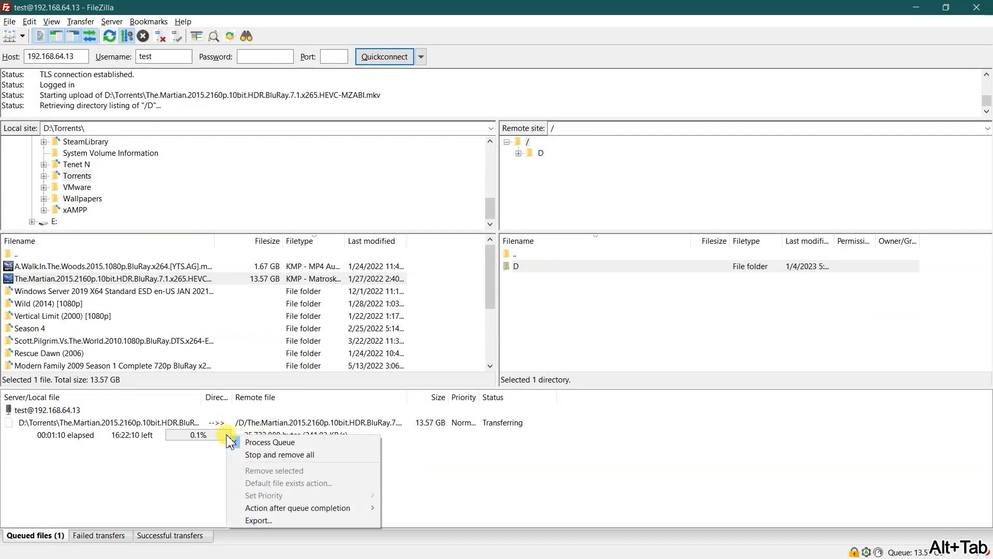
{"action": "left_click", "coordinate": [255, 453]}
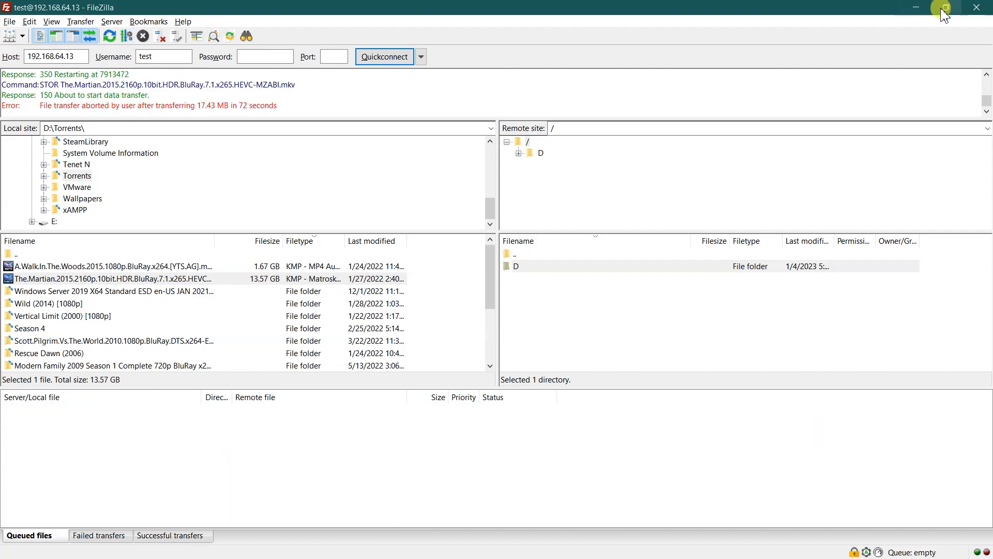
{"action": "left_click", "coordinate": [914, 7]}
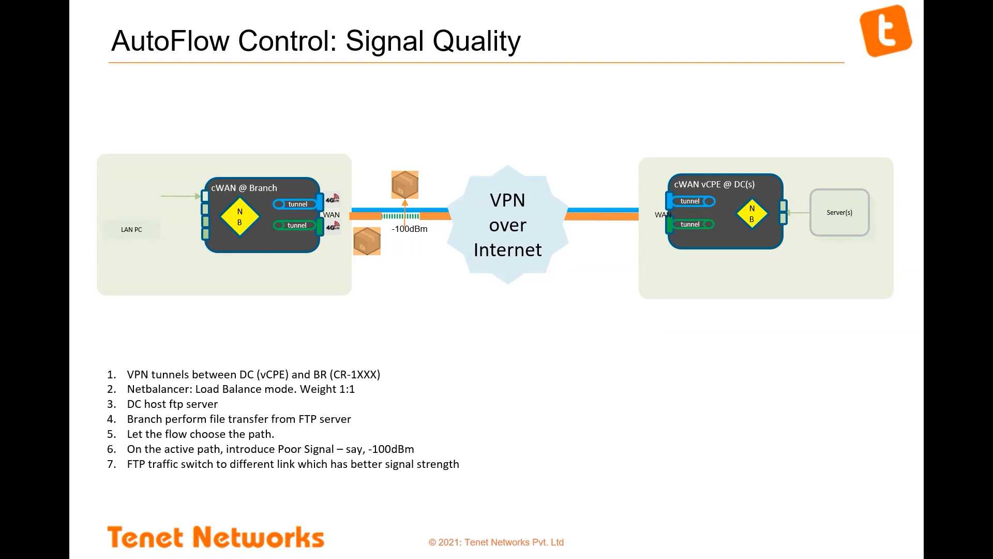
Switch to Chrome, re-enable the VPN00 tunnel on Tenet-Delhi and check its state on Tenet-HQ.
{"action": "key", "text": "alt+Tab"}
{"action": "key", "text": "alt+Tab"}
{"action": "key", "text": "alt+Tab"}
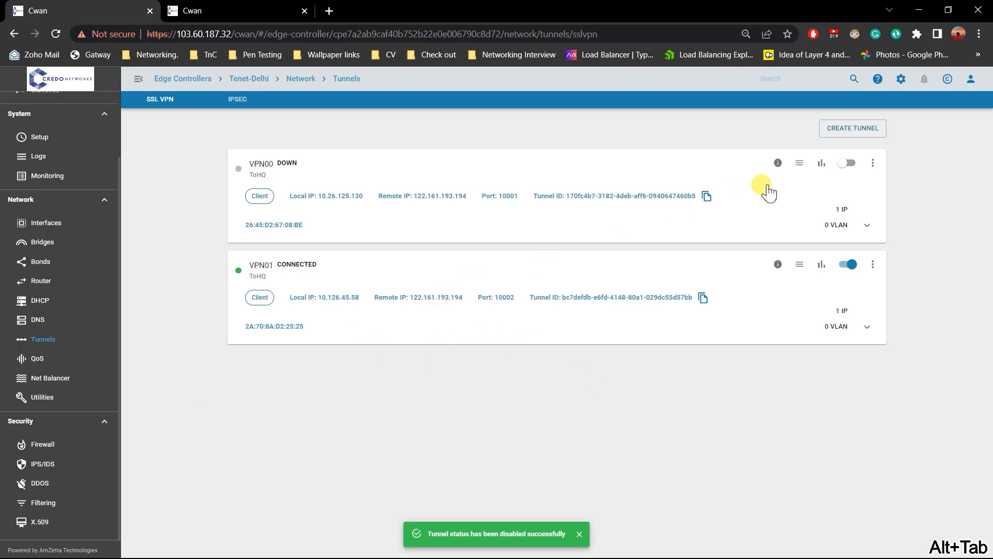
{"action": "left_click", "coordinate": [851, 164]}
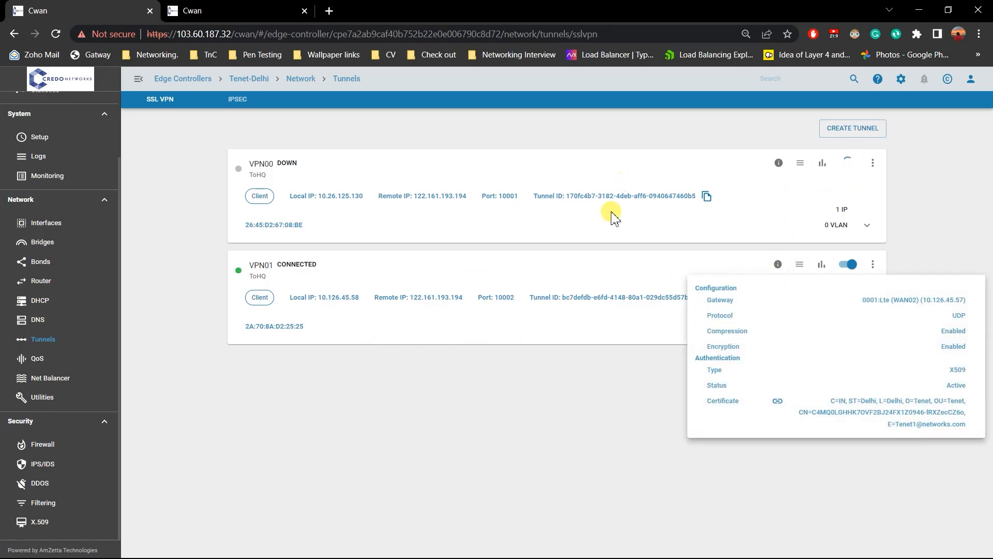
{"action": "left_click", "coordinate": [247, 9]}
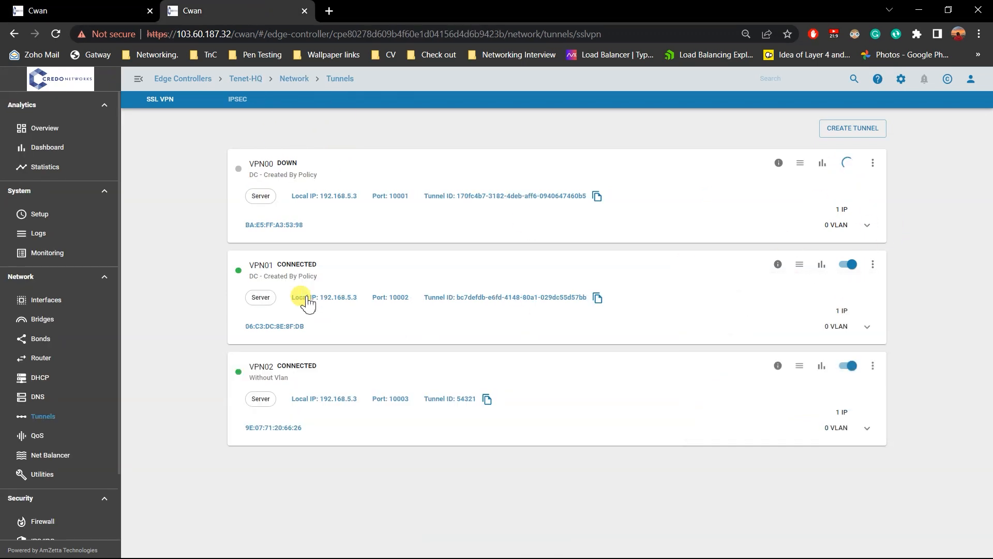
{"action": "left_click", "coordinate": [84, 7]}
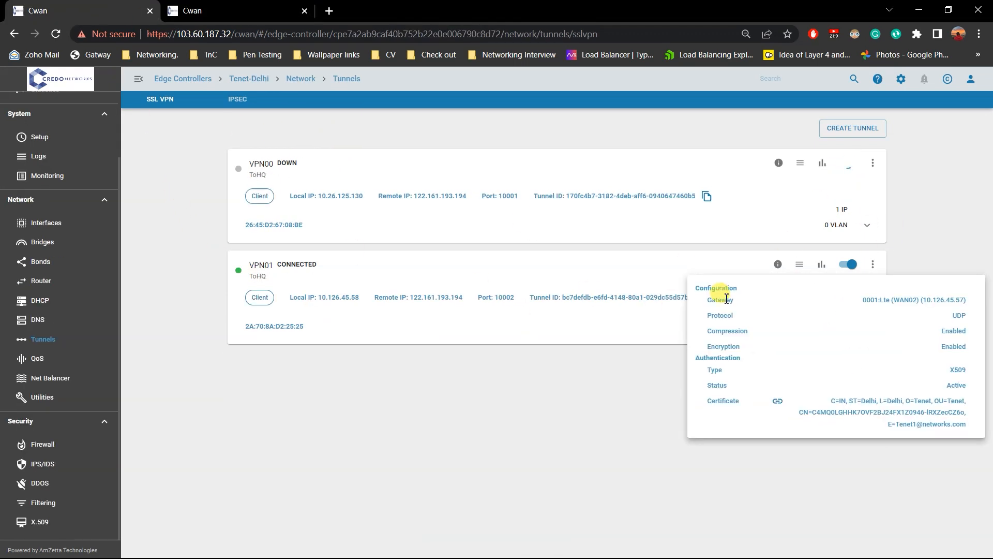
{"action": "left_click", "coordinate": [487, 422]}
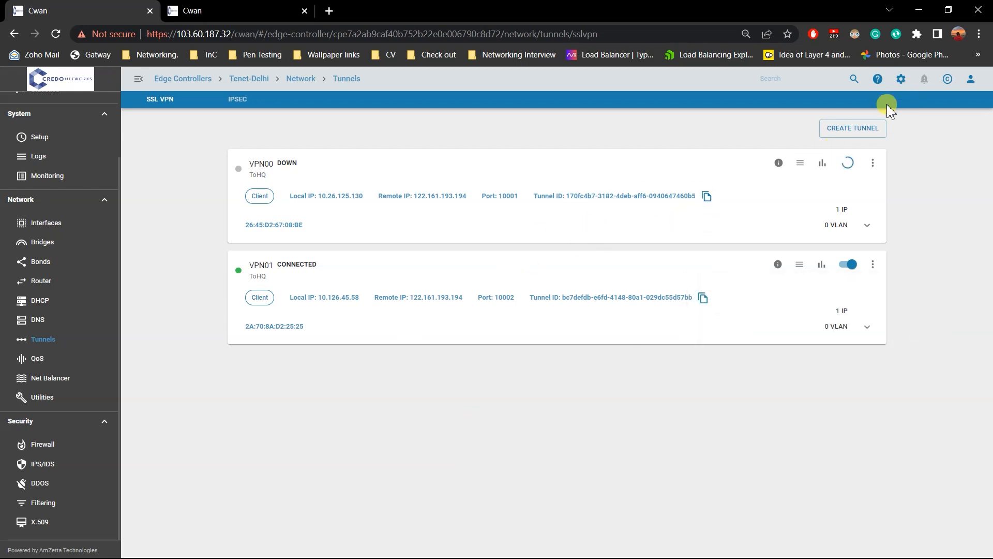
Open the Net Balancer of Tenet-Delhi and inspect the gateways of the TO_Mumbai and toHQ branches.
{"action": "left_click", "coordinate": [72, 380]}
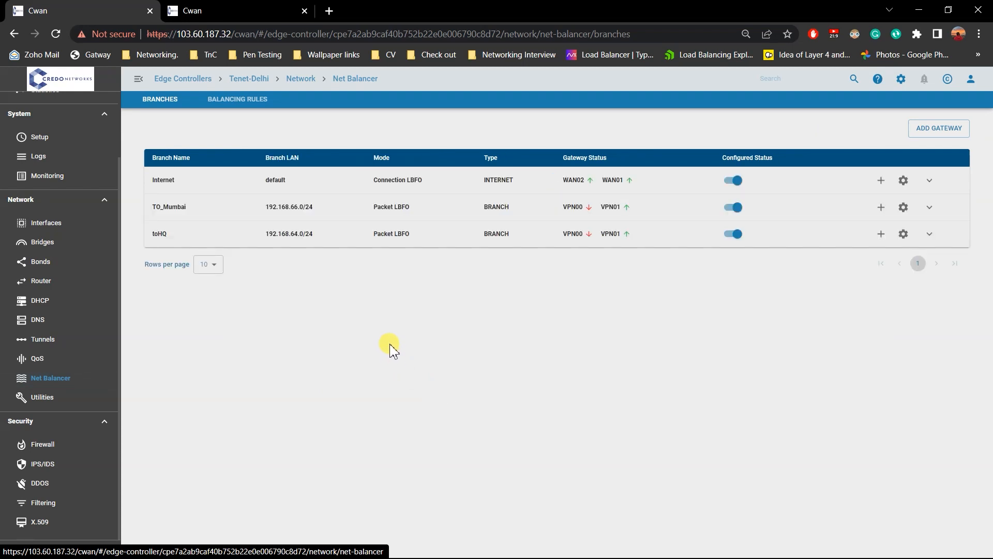
{"action": "left_click", "coordinate": [930, 207]}
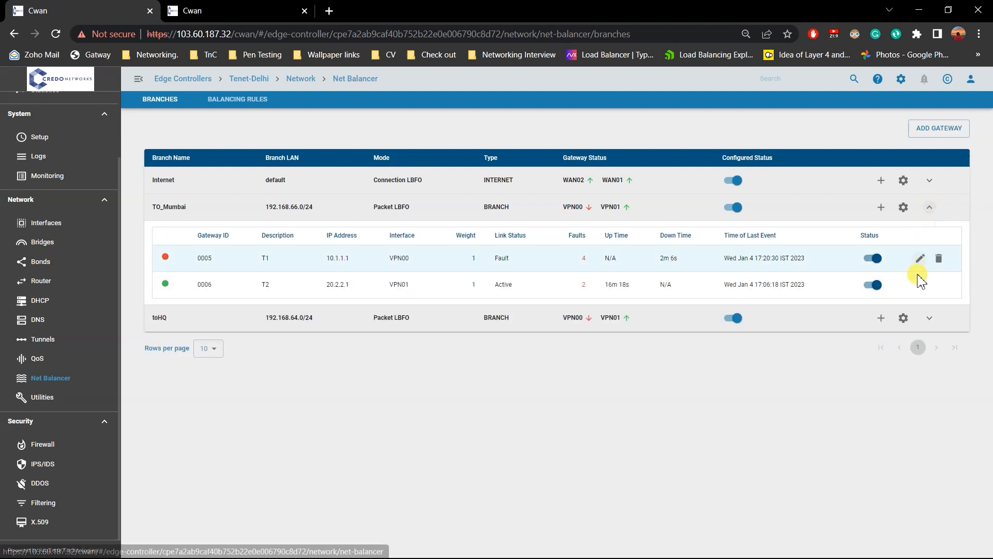
{"action": "left_click", "coordinate": [930, 317]}
Start a new balancing rule on Tenet-Delhi and add facebook and facebookvoip to its deep packet inspection match.
{"action": "left_click", "coordinate": [247, 100]}
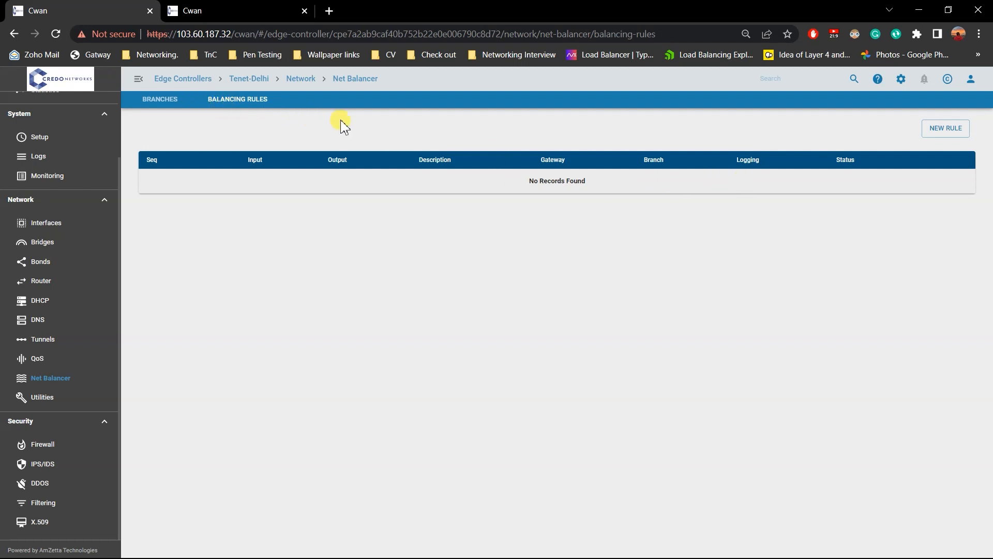
{"action": "left_click", "coordinate": [942, 141]}
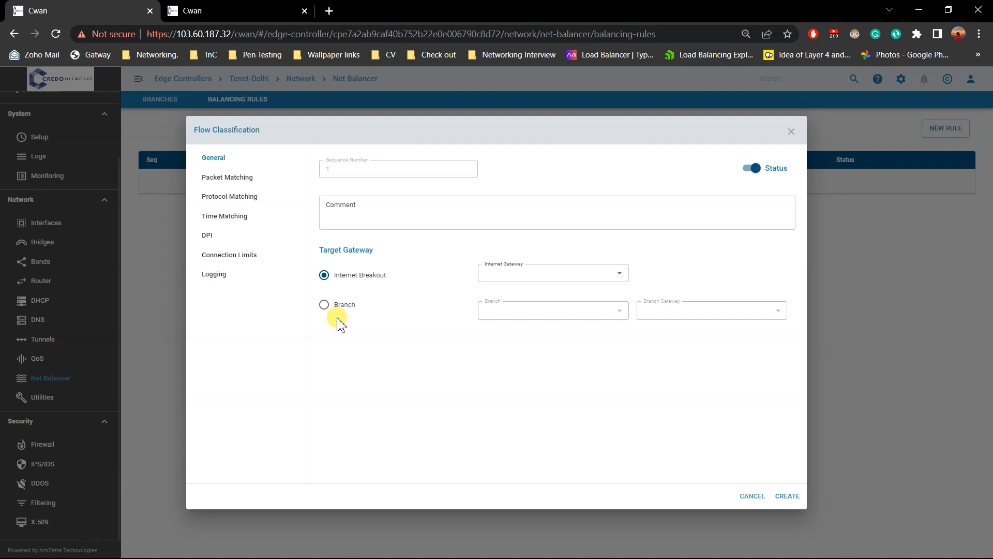
{"action": "left_click", "coordinate": [235, 239]}
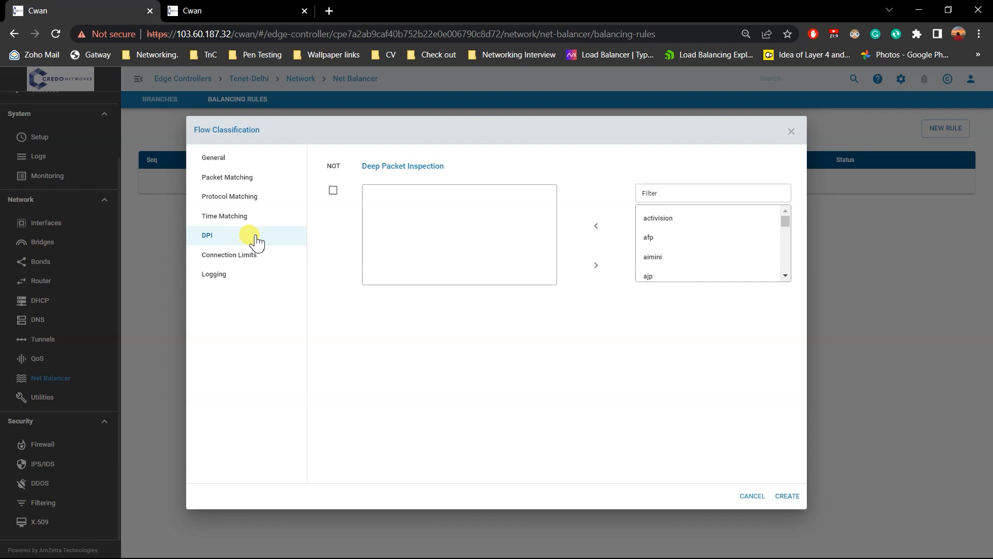
{"action": "left_click", "coordinate": [692, 195]}
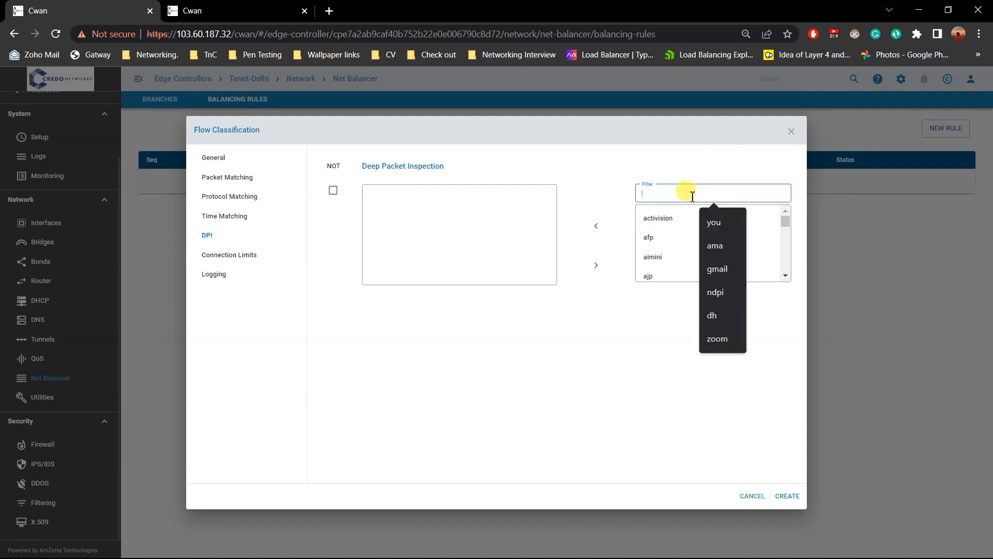
{"action": "type", "text": "face"}
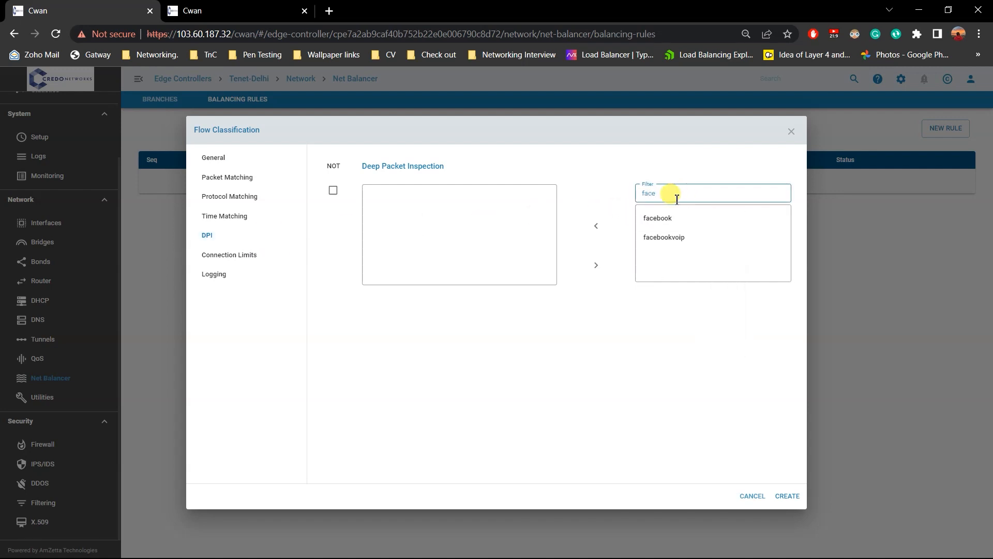
{"action": "left_click", "coordinate": [662, 227]}
{"action": "left_click", "coordinate": [662, 237], "text": "ctrl"}
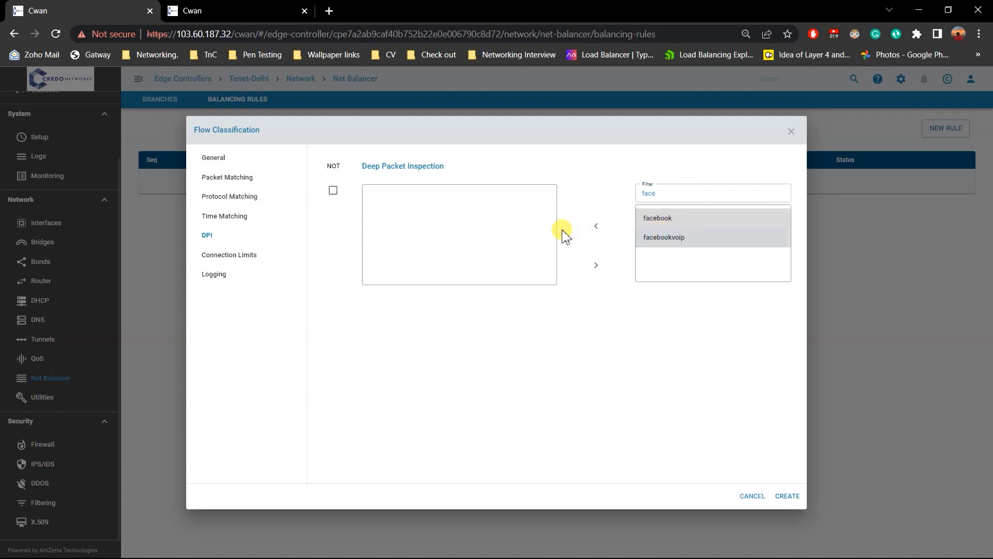
{"action": "left_click", "coordinate": [595, 226]}
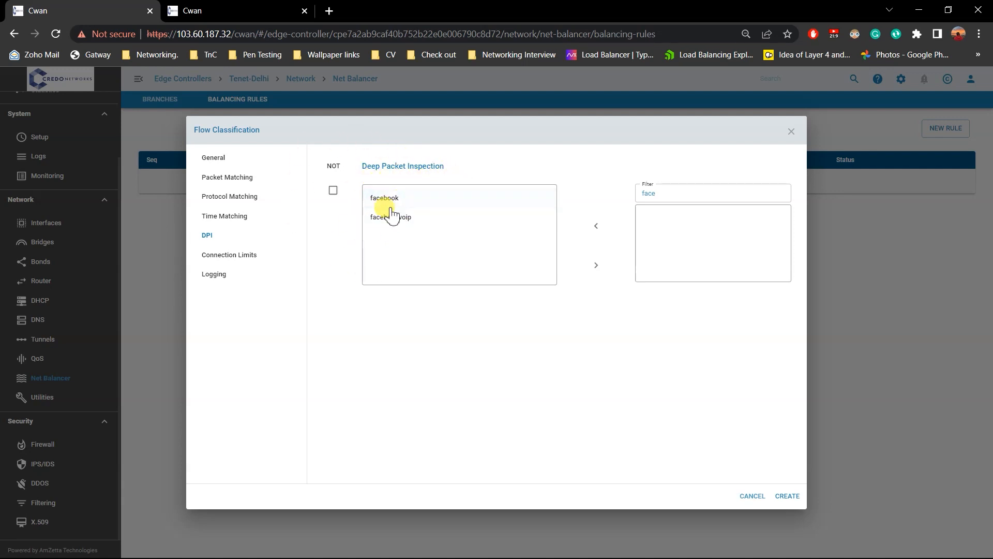
Target the rule at the AutoFlowControl gateway for Internet Breakout and choose Performance as the flow optimization method.
{"action": "left_click", "coordinate": [230, 158]}
{"action": "left_click", "coordinate": [514, 277]}
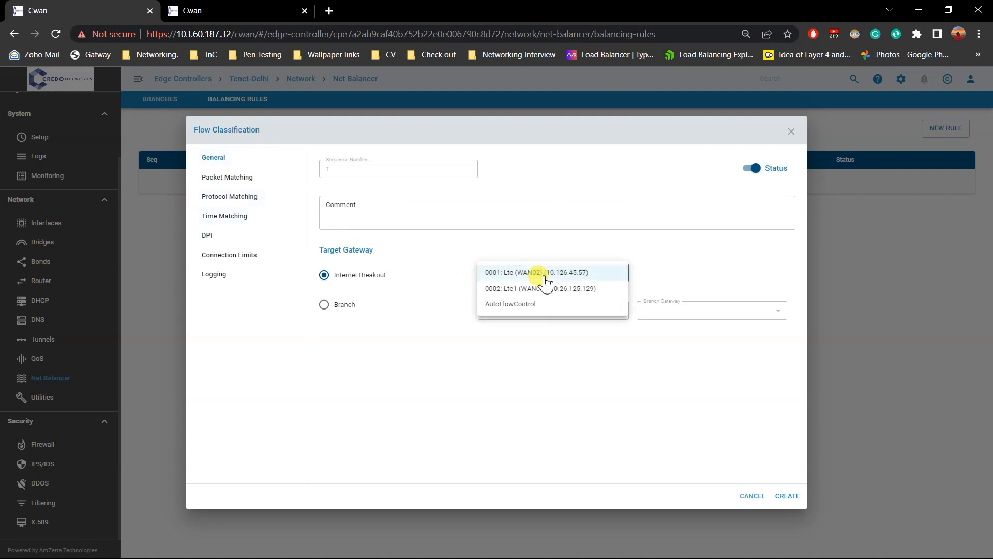
{"action": "left_click", "coordinate": [515, 305]}
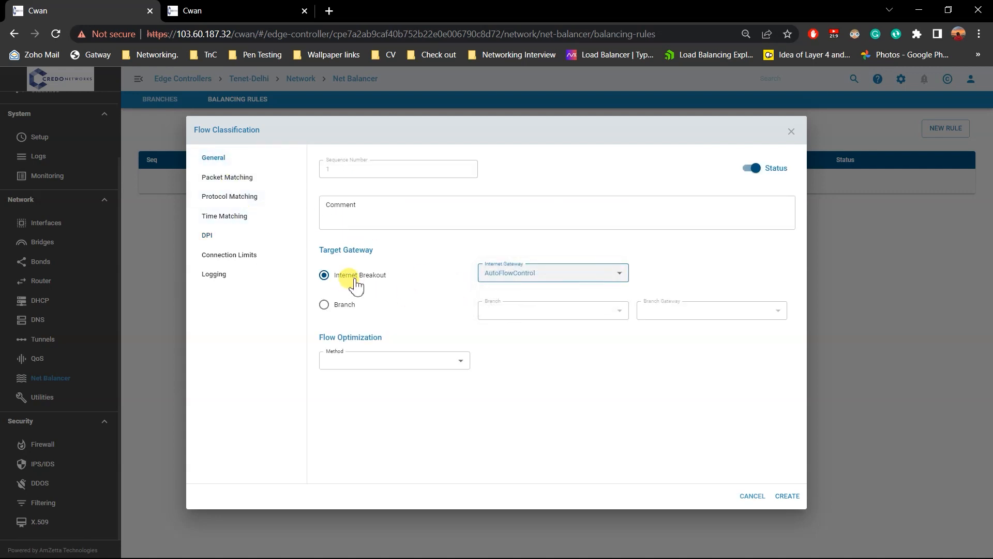
{"action": "left_click", "coordinate": [595, 276]}
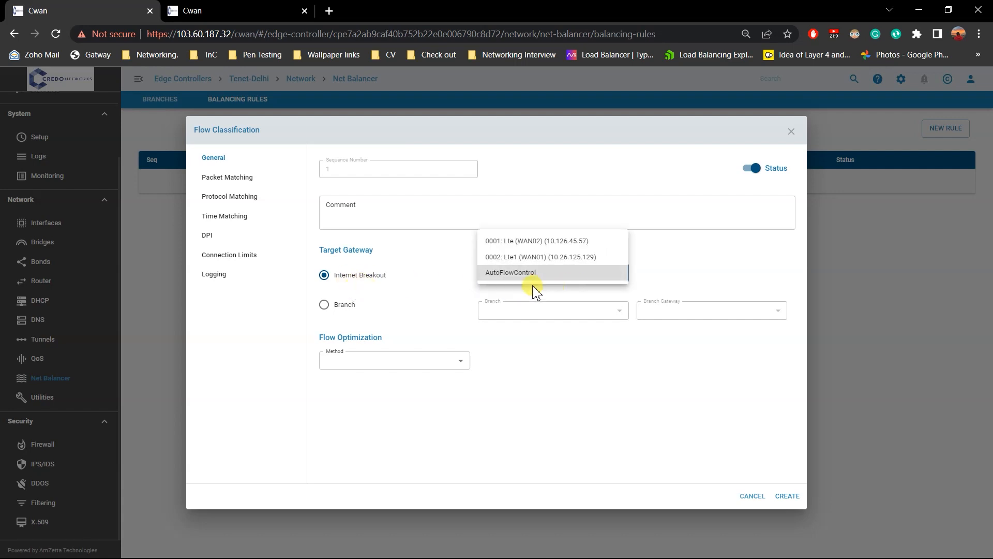
{"action": "left_click", "coordinate": [414, 331]}
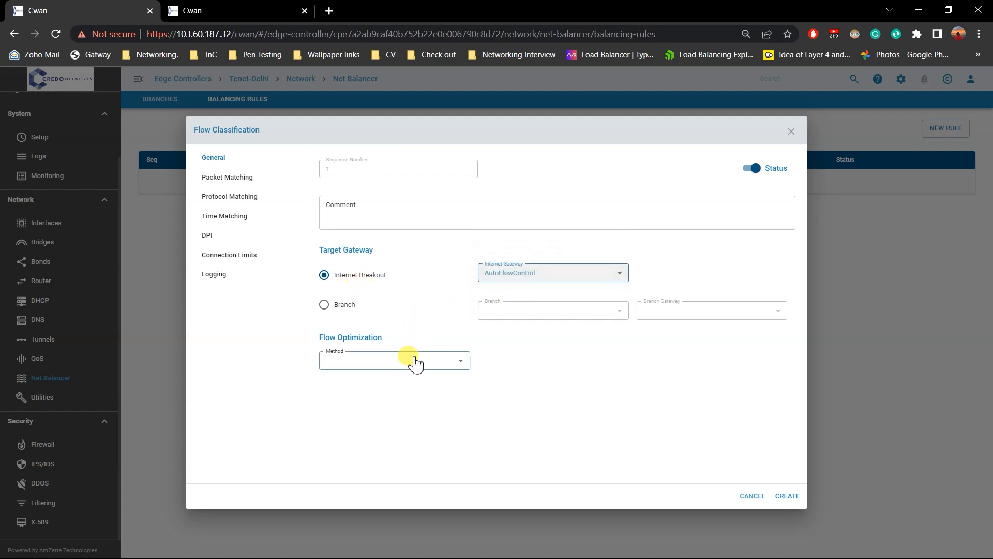
{"action": "left_click", "coordinate": [410, 357]}
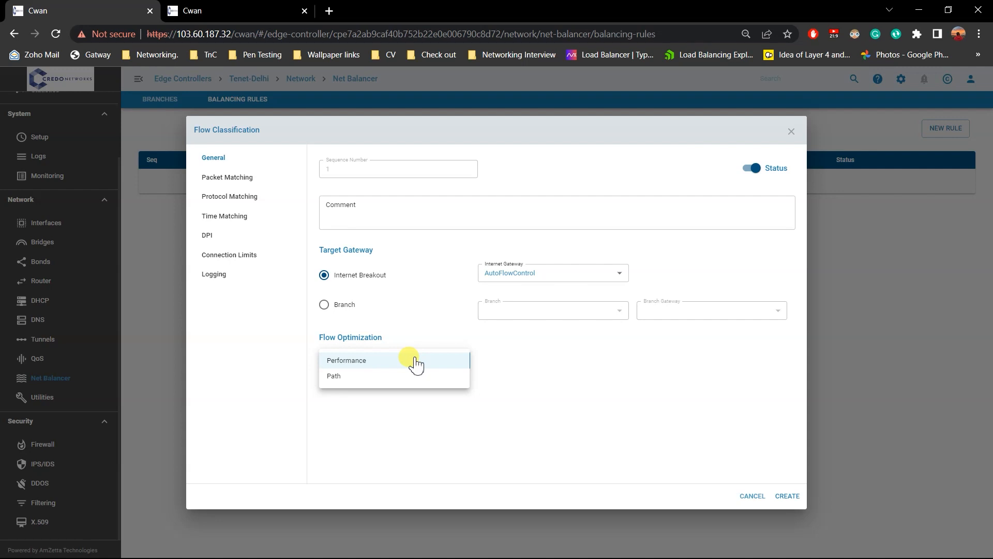
{"action": "left_click", "coordinate": [415, 362]}
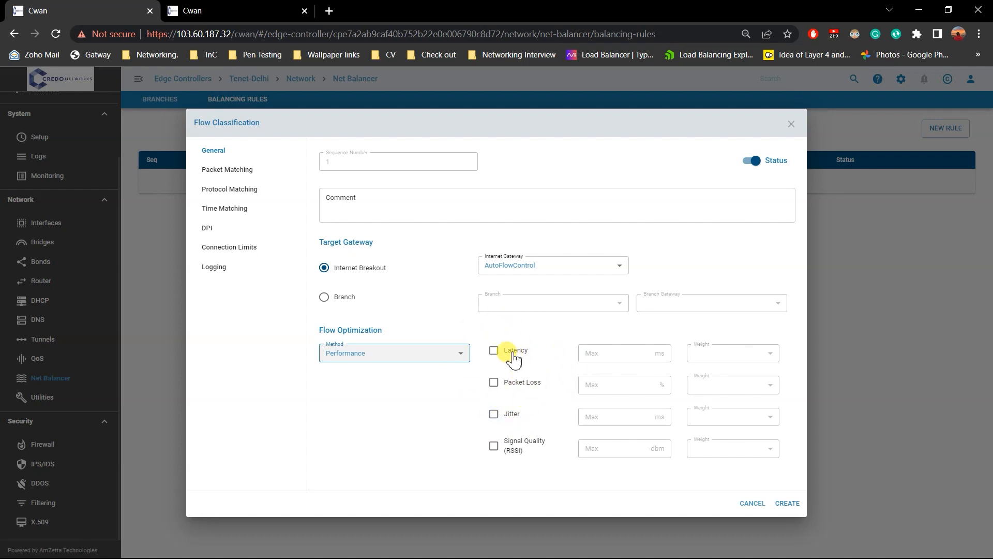
Enable the Signal Quality (RSSI) criterion for the rule and enter a maximum of -19.
{"action": "left_click", "coordinate": [495, 447]}
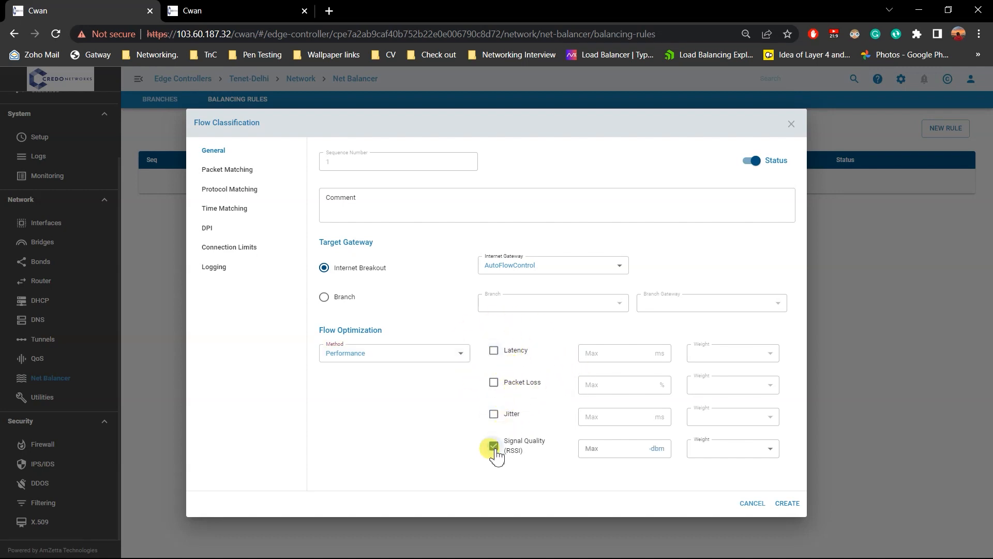
{"action": "left_click", "coordinate": [641, 451]}
{"action": "left_click", "coordinate": [642, 447]}
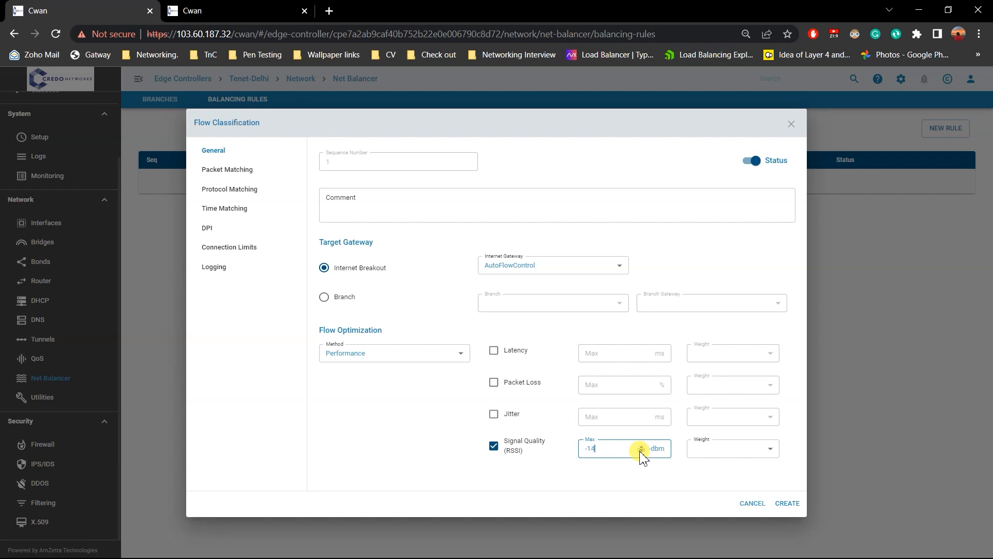
Duplicate the browser tab that shows the Tenet-Delhi balancing rules.
{"action": "right_click", "coordinate": [69, 7]}
{"action": "left_click", "coordinate": [103, 92]}
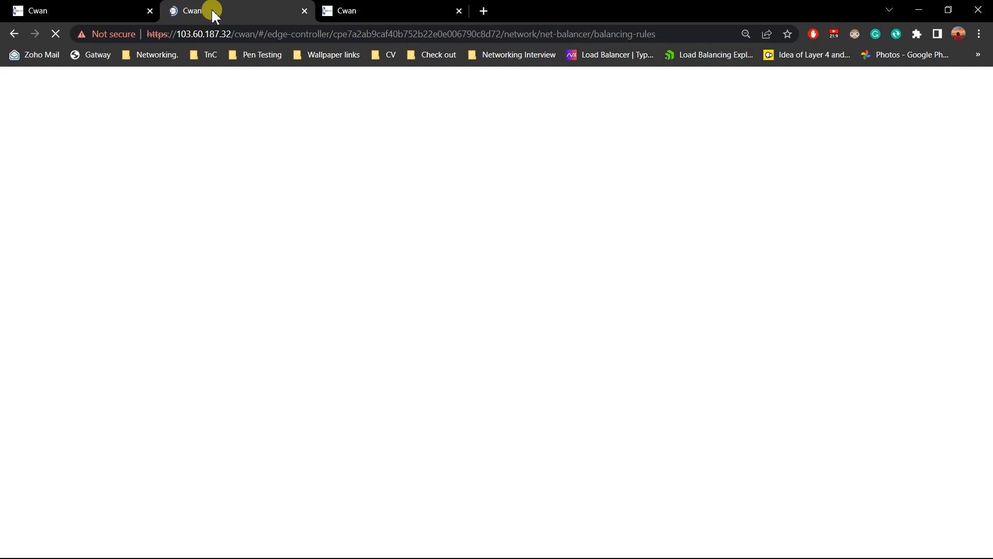
{"action": "key", "text": "alt+Tab"}
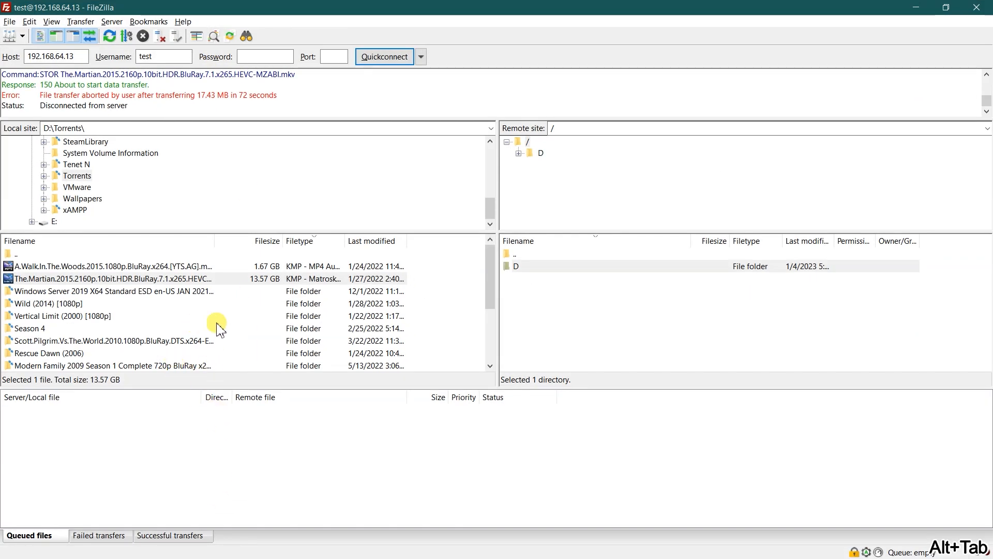
{"action": "key", "text": "alt+Tab"}
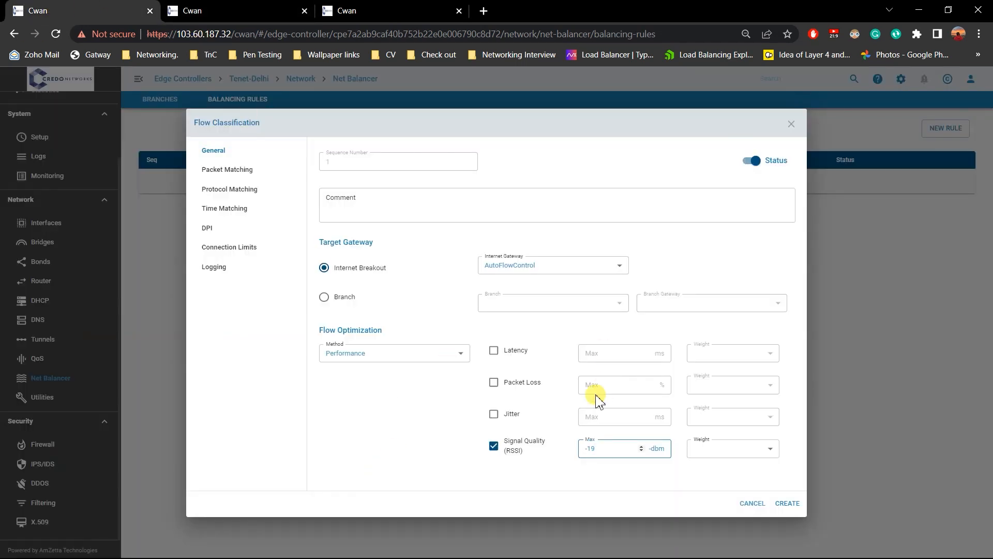
In the duplicated tab, check the RSSI readings of WAN01 and WAN02 among the Tenet-Delhi interfaces.
{"action": "left_click", "coordinate": [222, 11]}
{"action": "left_click", "coordinate": [77, 300]}
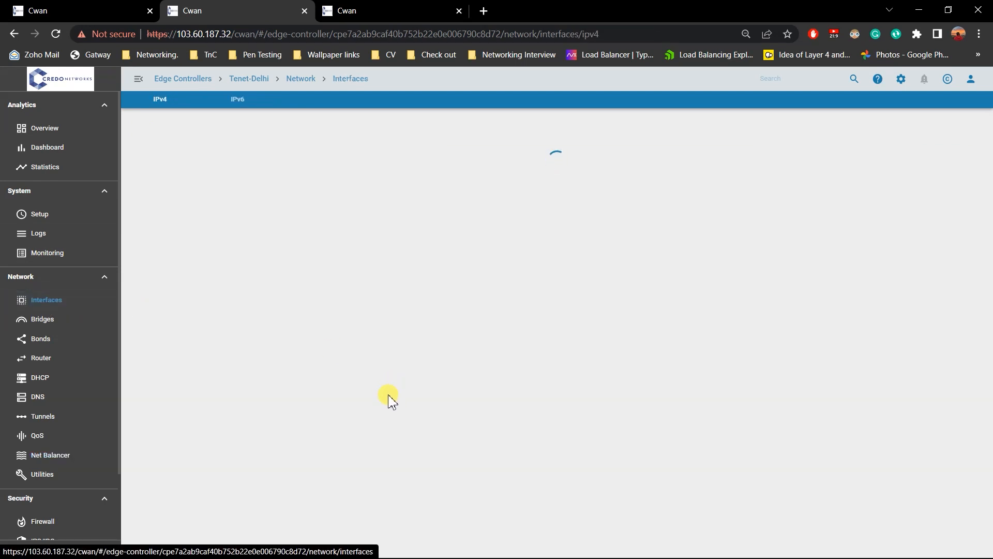
{"action": "scroll", "coordinate": [391, 403], "scroll_direction": "down", "scroll_amount": 5}
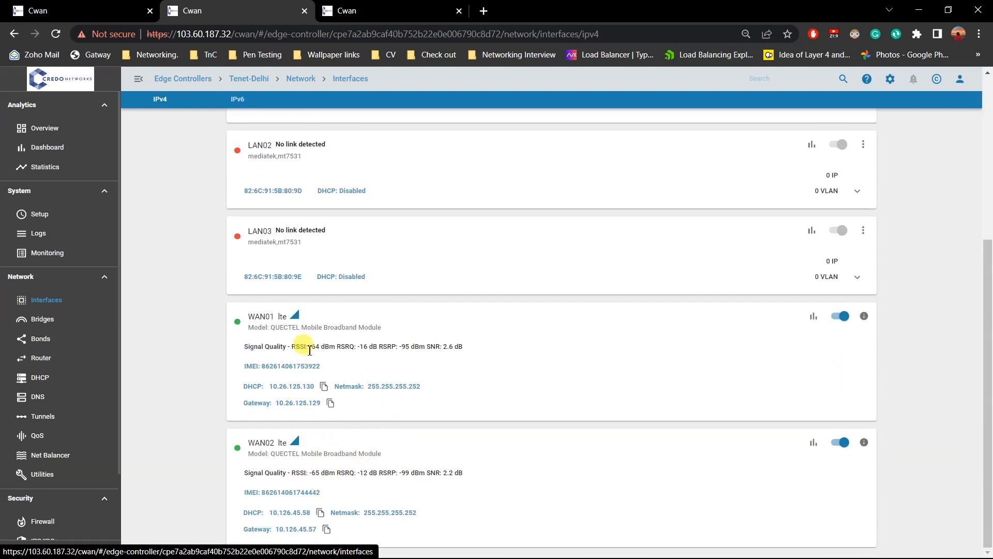
{"action": "left_click_drag", "start_coordinate": [291, 346], "coordinate": [316, 353]}
{"action": "left_click", "coordinate": [316, 352]}
{"action": "left_click_drag", "start_coordinate": [291, 473], "coordinate": [318, 478]}
{"action": "left_click", "coordinate": [318, 479]}
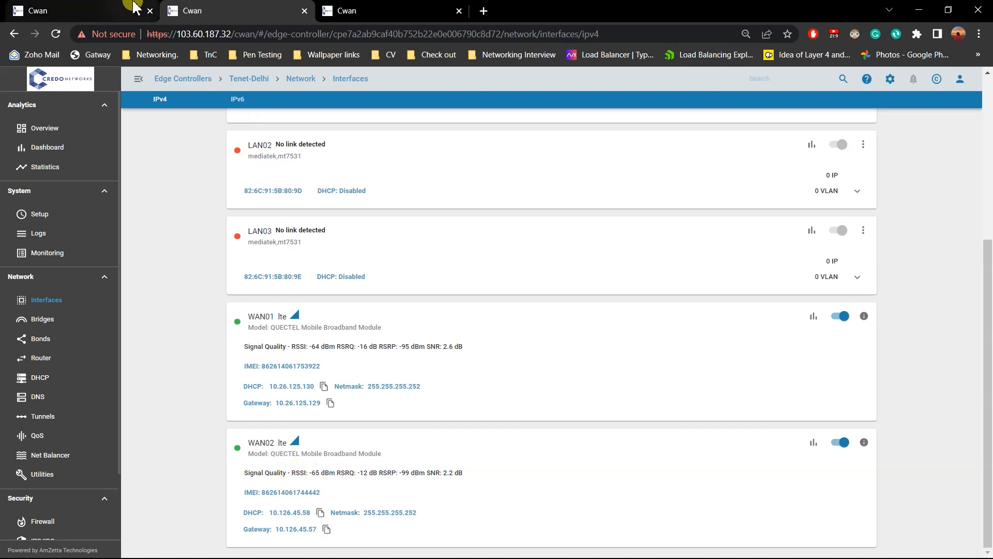
Return to the unfinished rule, set the RSSI maximum to -75 with High weight, and create the rule.
{"action": "left_click", "coordinate": [135, 7]}
{"action": "left_click", "coordinate": [641, 446]}
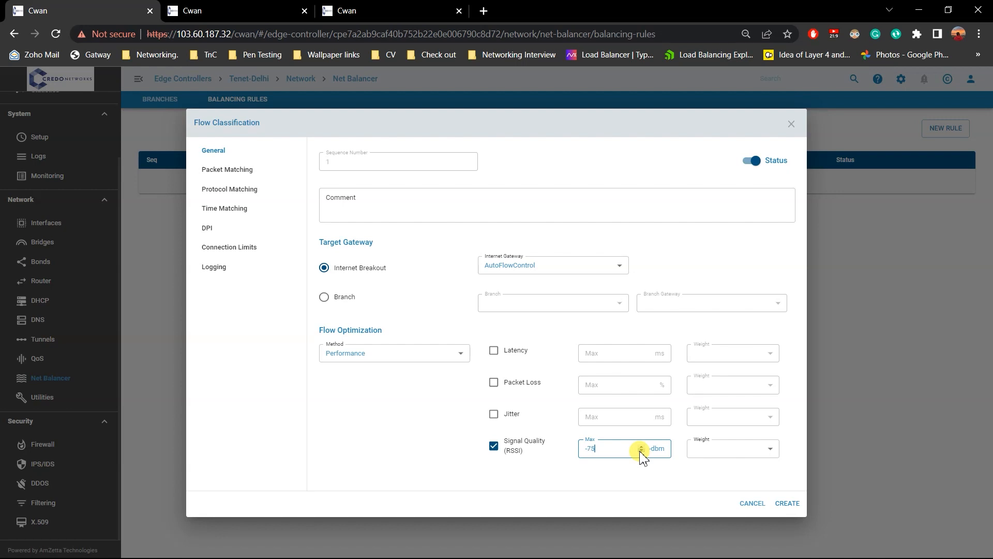
{"action": "left_click", "coordinate": [745, 448]}
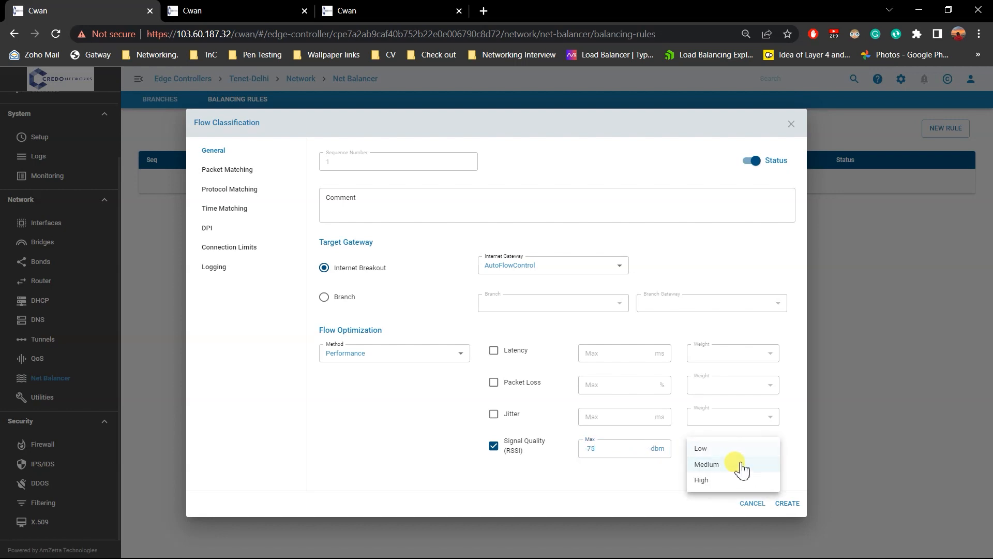
{"action": "left_click", "coordinate": [735, 482]}
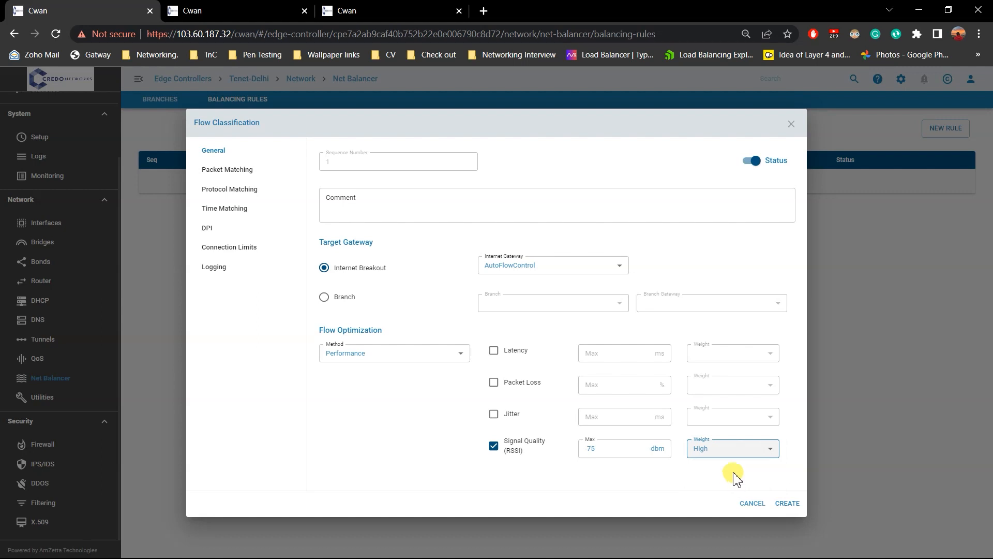
{"action": "left_click", "coordinate": [790, 502]}
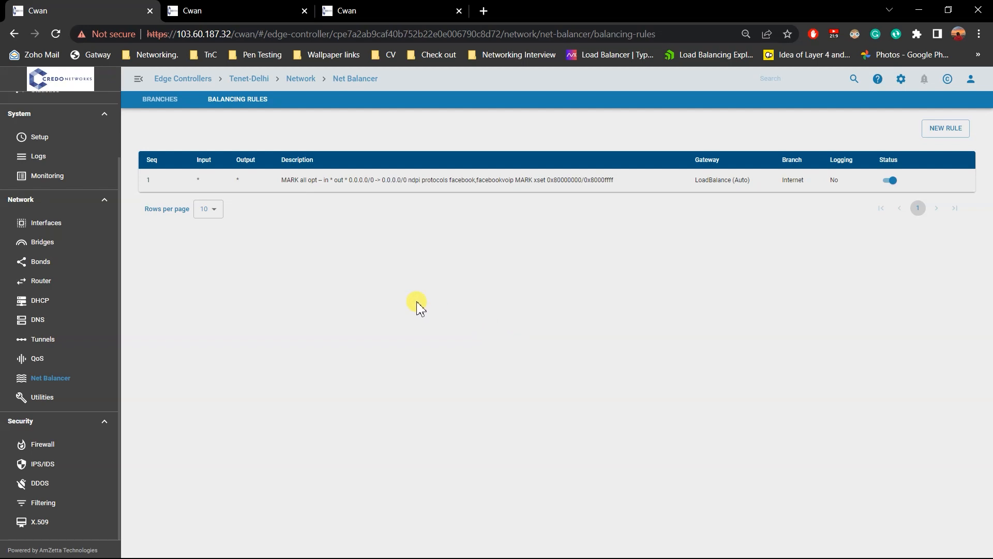
Open facebook.com in a new browser tab and start automatic refreshing of the page every 3 seconds.
{"action": "left_click", "coordinate": [484, 11]}
{"action": "type", "text": "f"}
{"action": "left_click", "coordinate": [247, 55]}
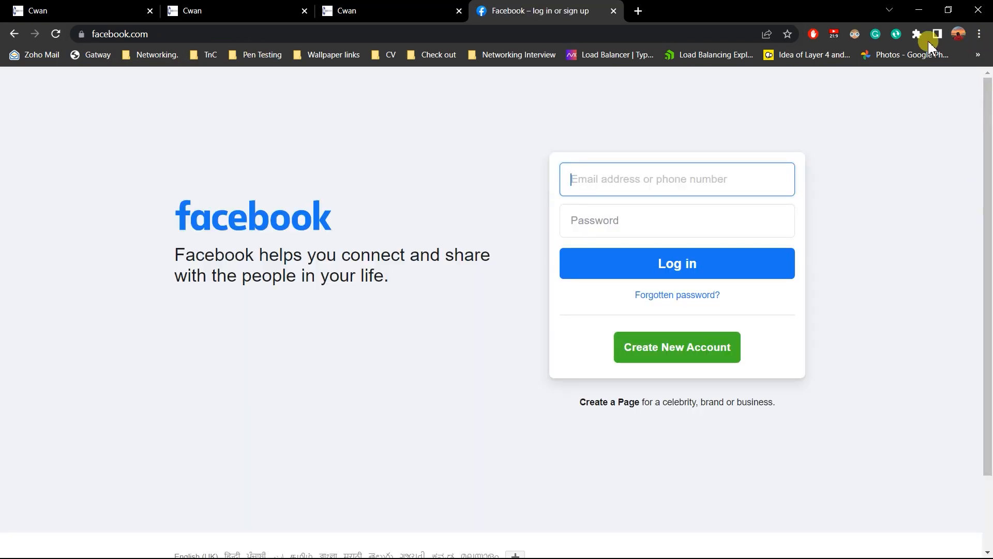
{"action": "left_click", "coordinate": [898, 35]}
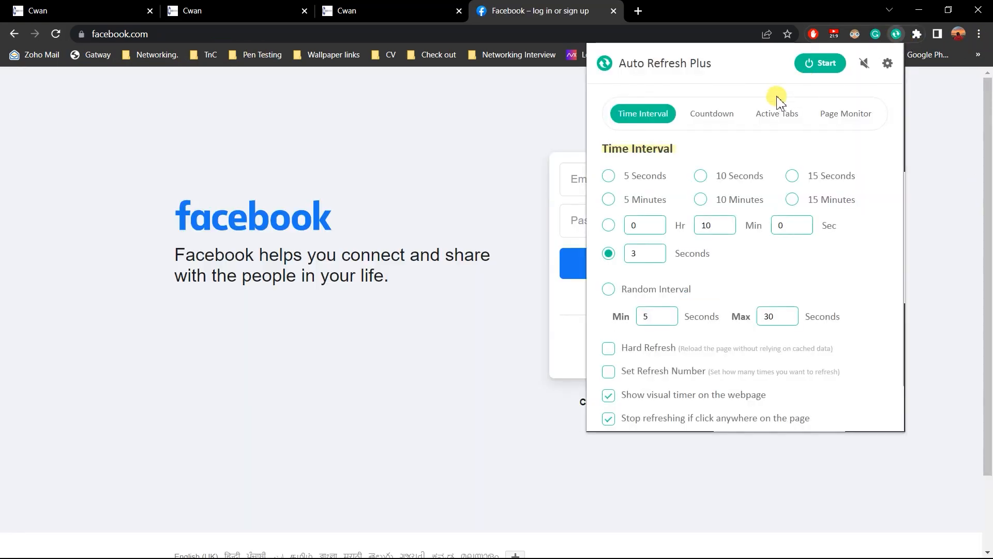
{"action": "left_click", "coordinate": [823, 63]}
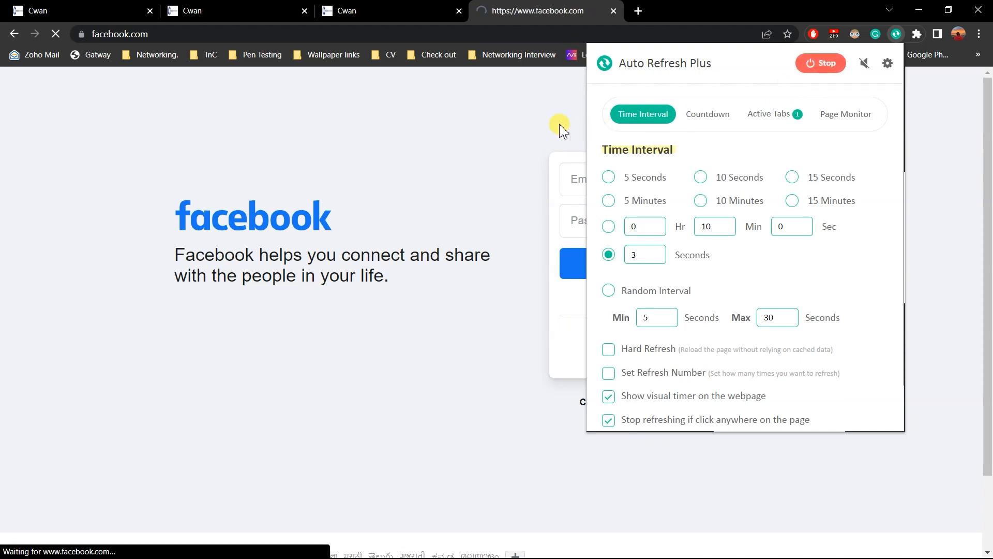
{"action": "left_click", "coordinate": [412, 141]}
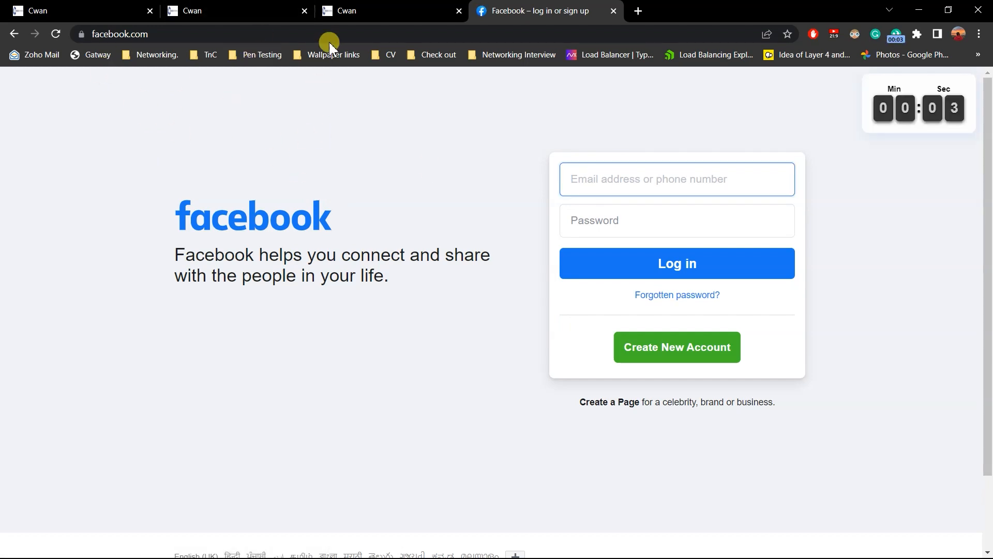
Review the Facebook balancing rule and compare the RSSI readings of WAN01 and WAN02 on the Tenet-Delhi interfaces.
{"action": "left_click", "coordinate": [376, 7]}
{"action": "left_click", "coordinate": [193, 6]}
{"action": "left_click", "coordinate": [23, 9]}
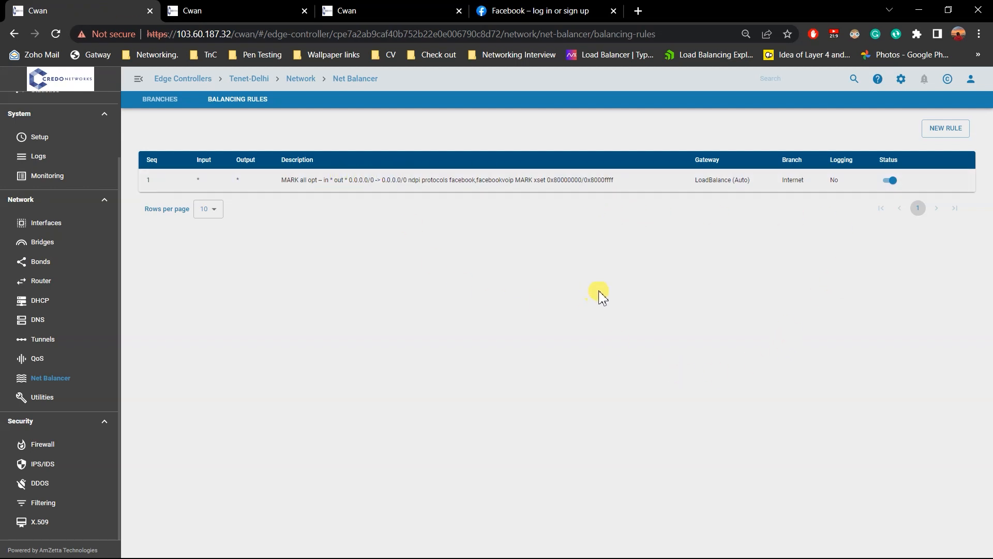
{"action": "left_click", "coordinate": [249, 10]}
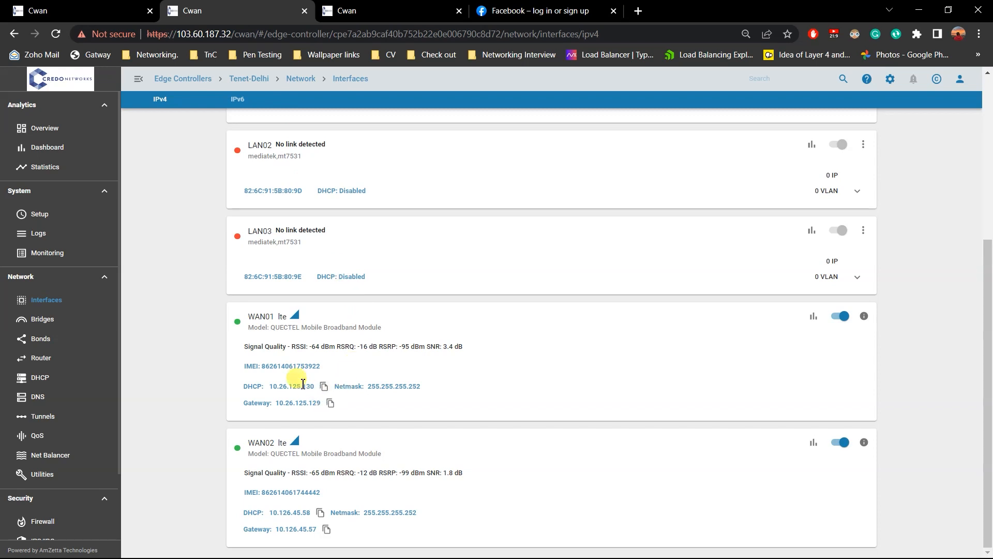
{"action": "left_click_drag", "start_coordinate": [292, 346], "coordinate": [321, 346]}
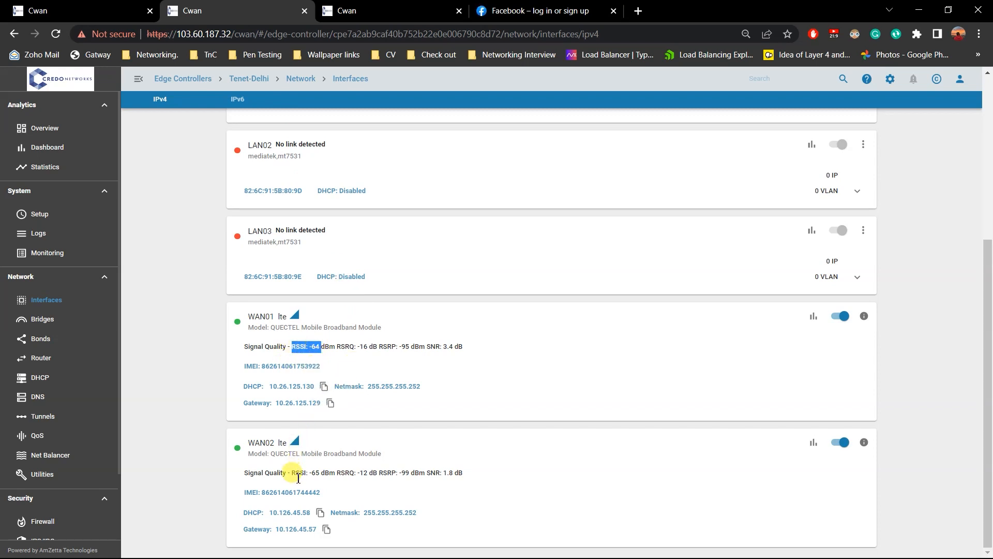
{"action": "left_click_drag", "start_coordinate": [291, 472], "coordinate": [282, 347]}
{"action": "left_click", "coordinate": [326, 472]}
{"action": "left_click", "coordinate": [567, 418]}
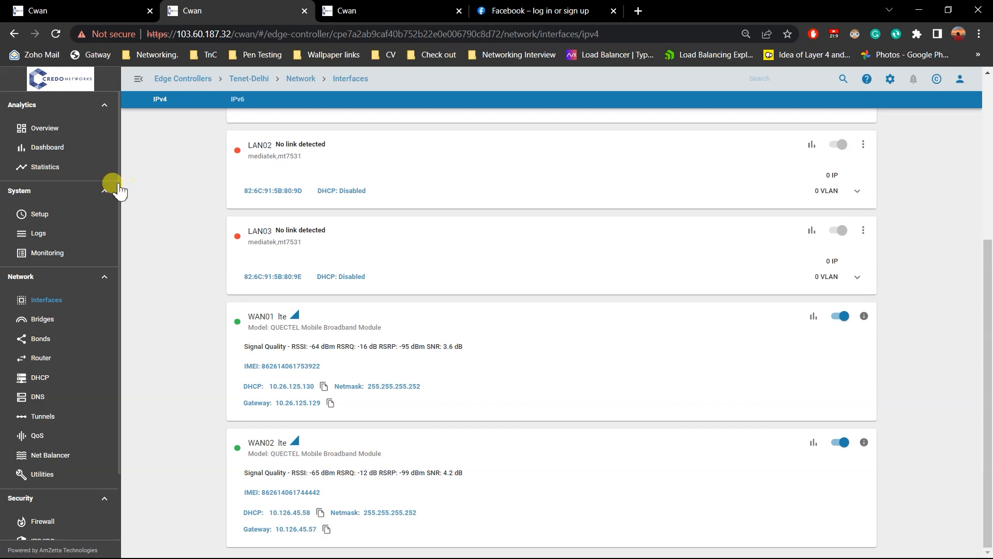
Open the Top-N applications view of the Tenet-Delhi analytics dashboard and filter it to QUIC.Facebook and TLS.Facebook.
{"action": "left_click", "coordinate": [70, 150]}
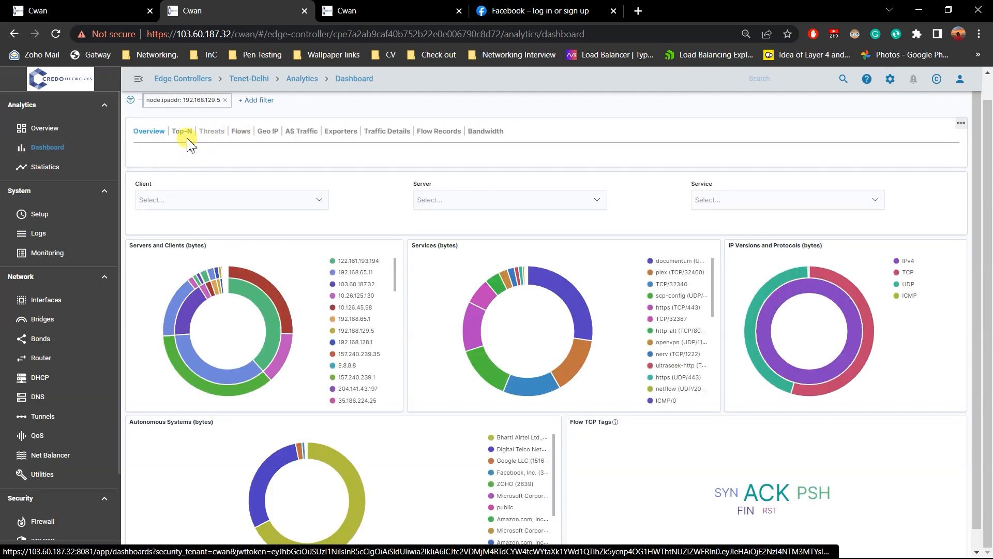
{"action": "left_click", "coordinate": [185, 131]}
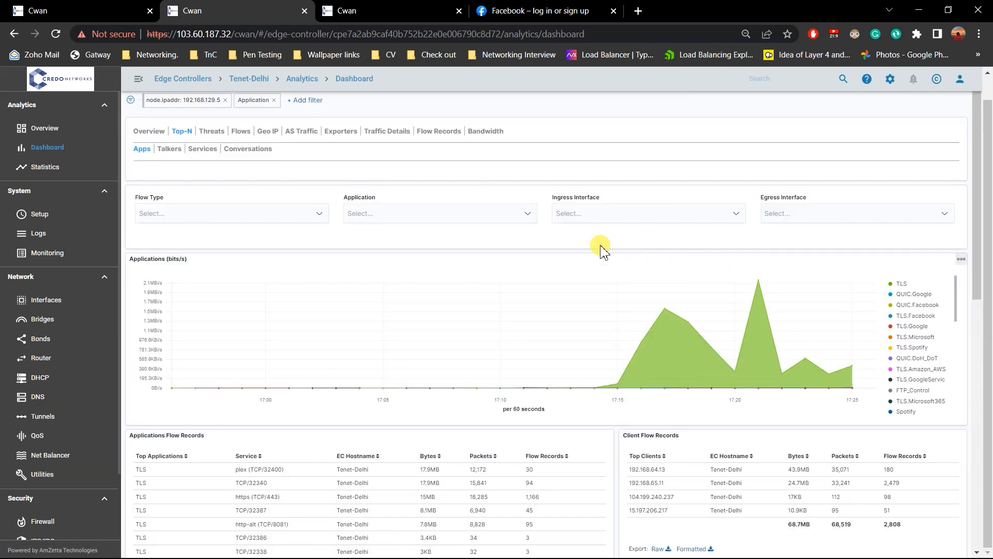
{"action": "left_click", "coordinate": [495, 217]}
{"action": "scroll", "coordinate": [485, 248], "scroll_direction": "down", "scroll_amount": 3}
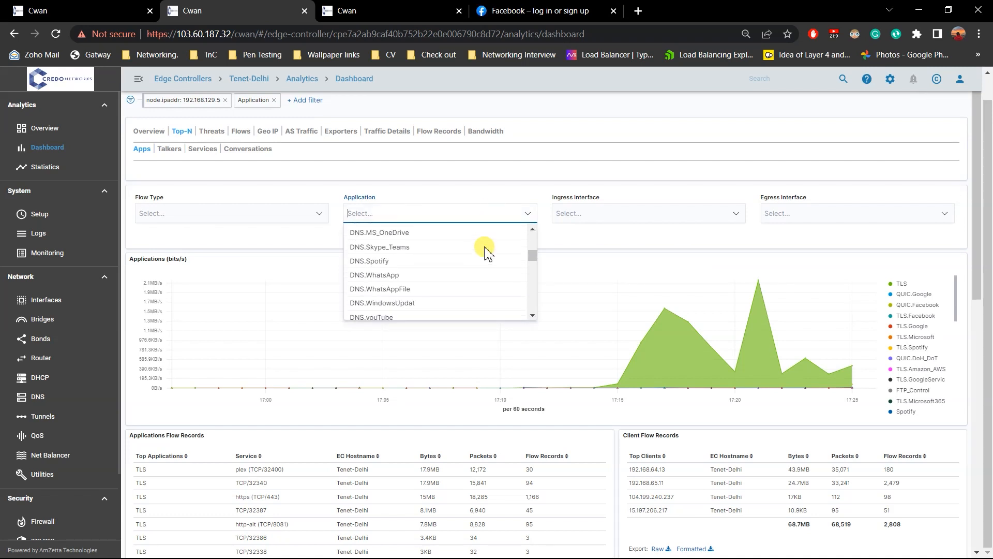
{"action": "type", "text": "fac"}
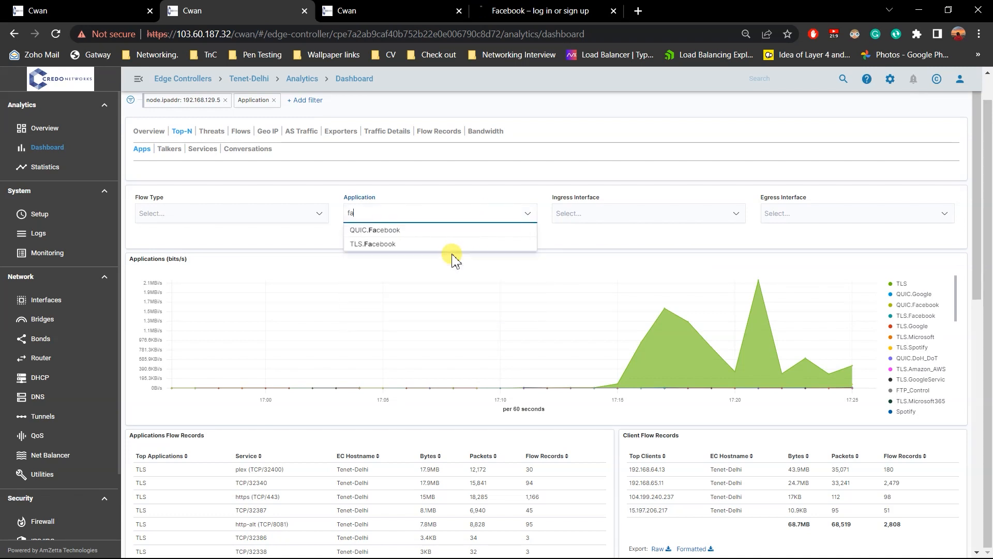
{"action": "left_click", "coordinate": [362, 230]}
{"action": "type", "text": "fac"}
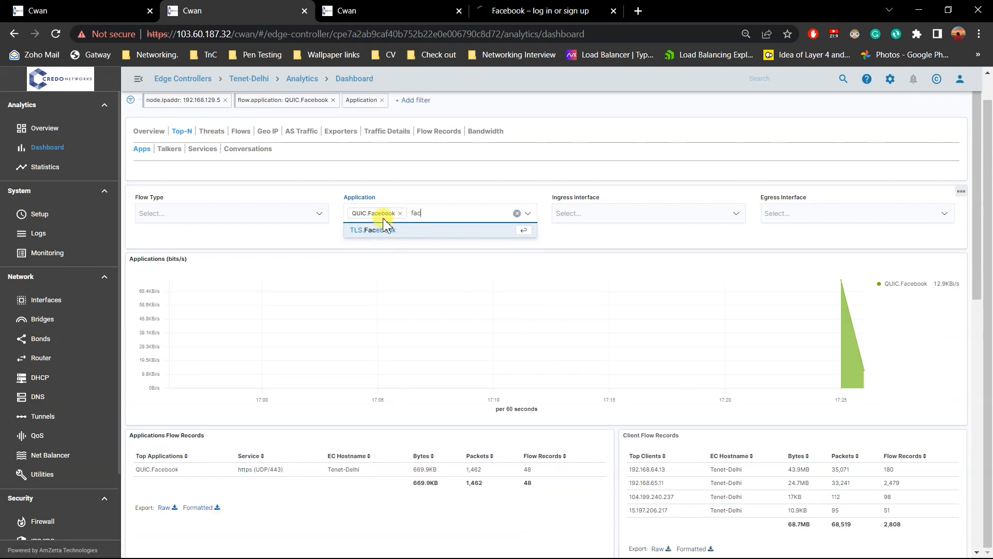
{"action": "left_click", "coordinate": [362, 231]}
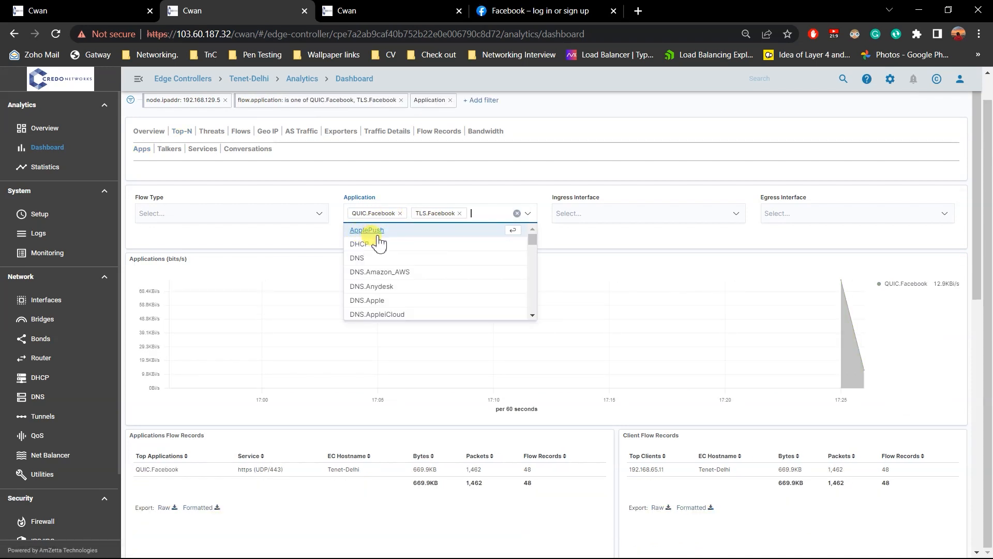
{"action": "left_click", "coordinate": [660, 245]}
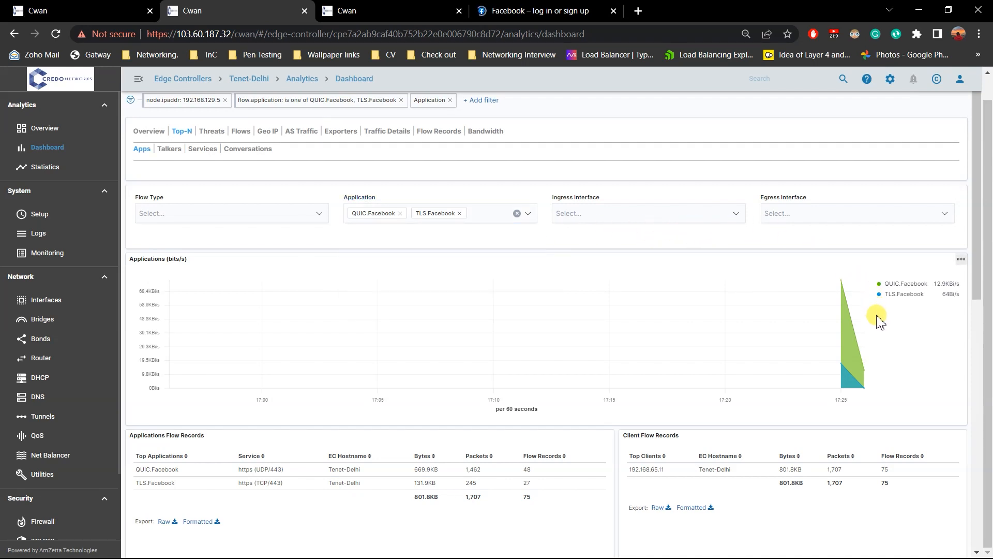
{"action": "mouse_move", "coordinate": [845, 329]}
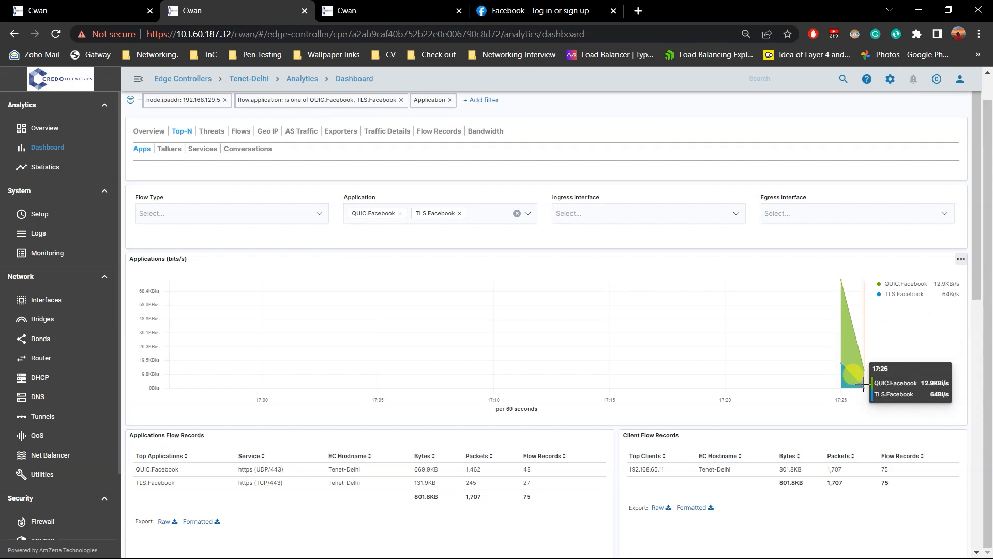
Set the dashboard time range to the last 15 minutes and start automatic refreshing every 15 seconds.
{"action": "scroll", "coordinate": [826, 199], "scroll_direction": "up", "scroll_amount": 1}
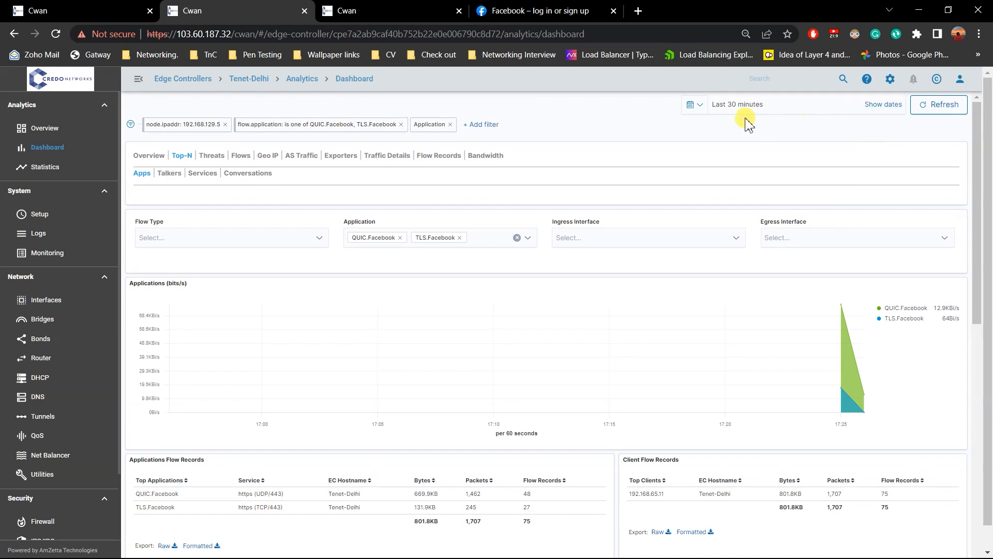
{"action": "left_click", "coordinate": [693, 105]}
{"action": "left_click", "coordinate": [802, 367]}
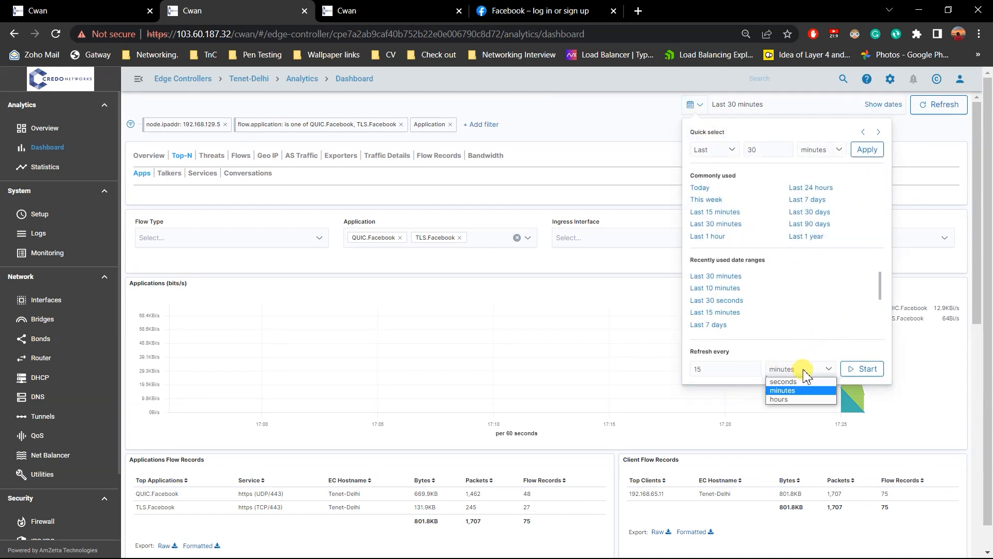
{"action": "left_click", "coordinate": [809, 380]}
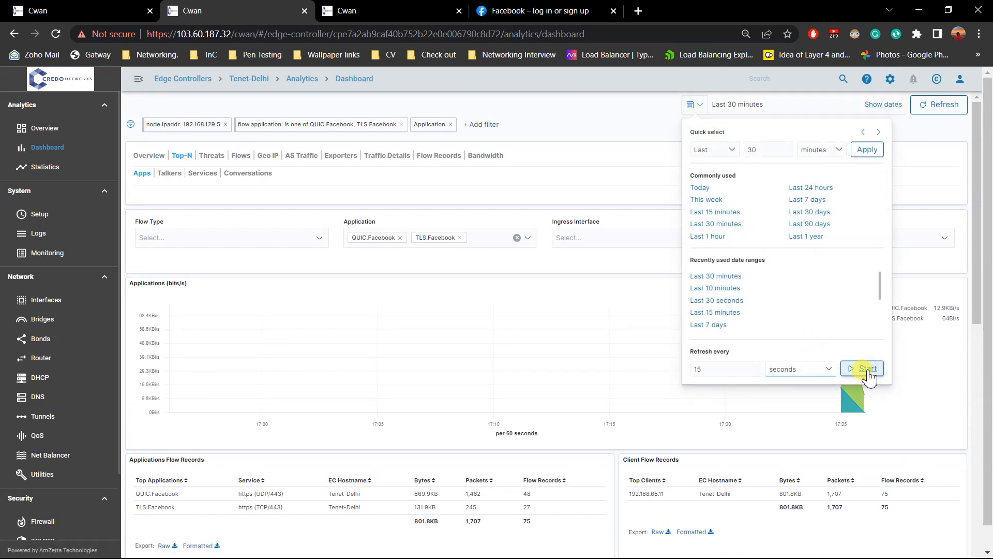
{"action": "left_click", "coordinate": [822, 149]}
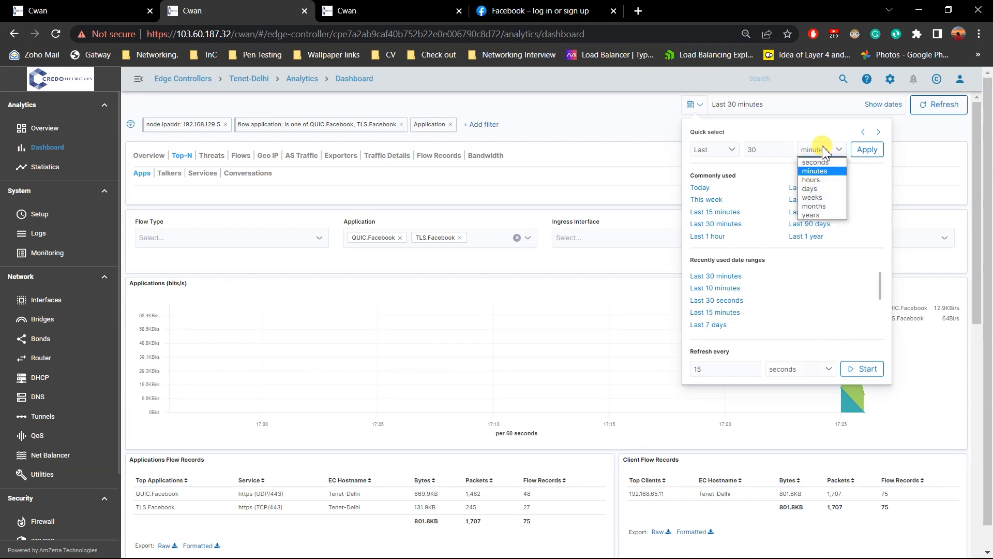
{"action": "left_click", "coordinate": [822, 150]}
{"action": "double_click", "coordinate": [751, 150]}
{"action": "type", "text": "0"}
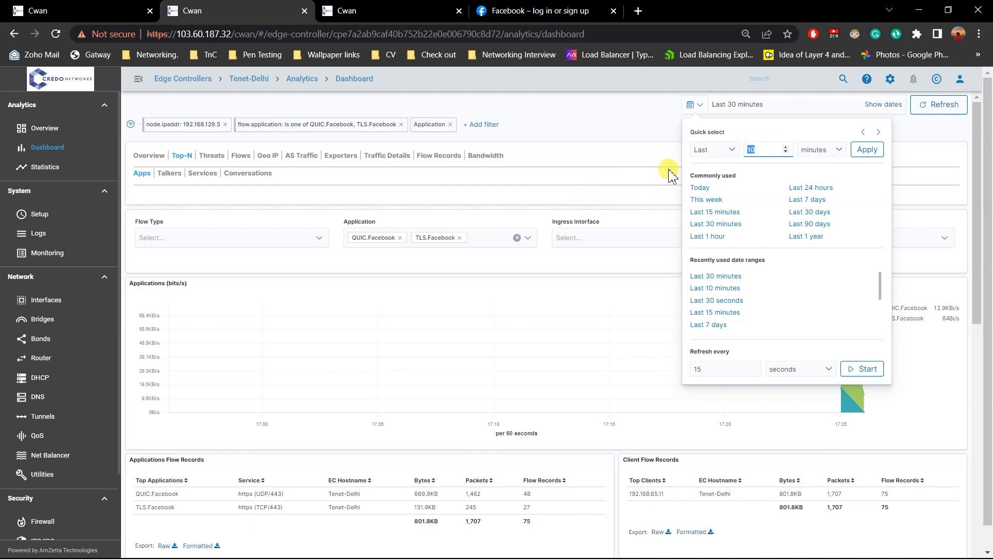
{"action": "key", "text": "BackSpace"}
{"action": "type", "text": "5"}
{"action": "left_click", "coordinate": [867, 149]}
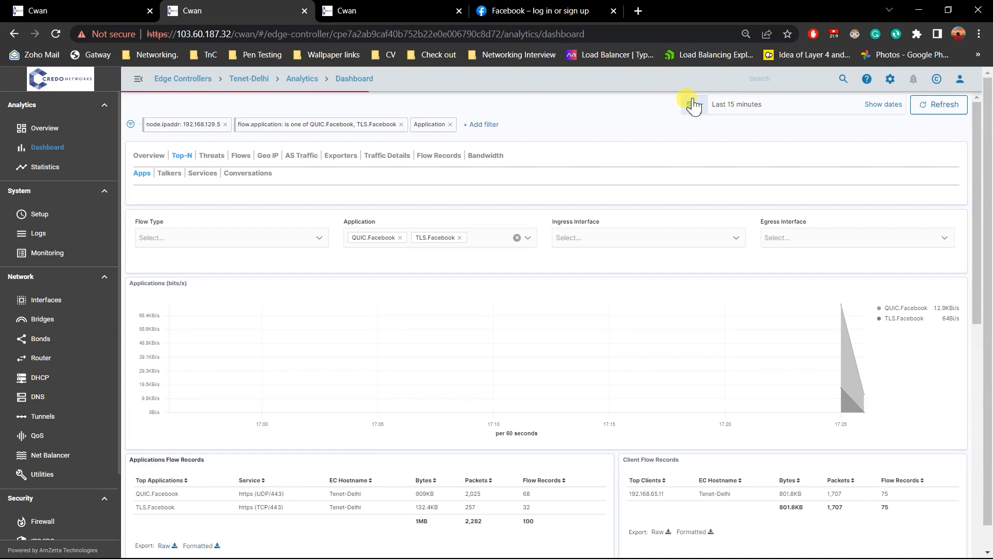
{"action": "left_click", "coordinate": [692, 104]}
{"action": "left_click", "coordinate": [874, 368]}
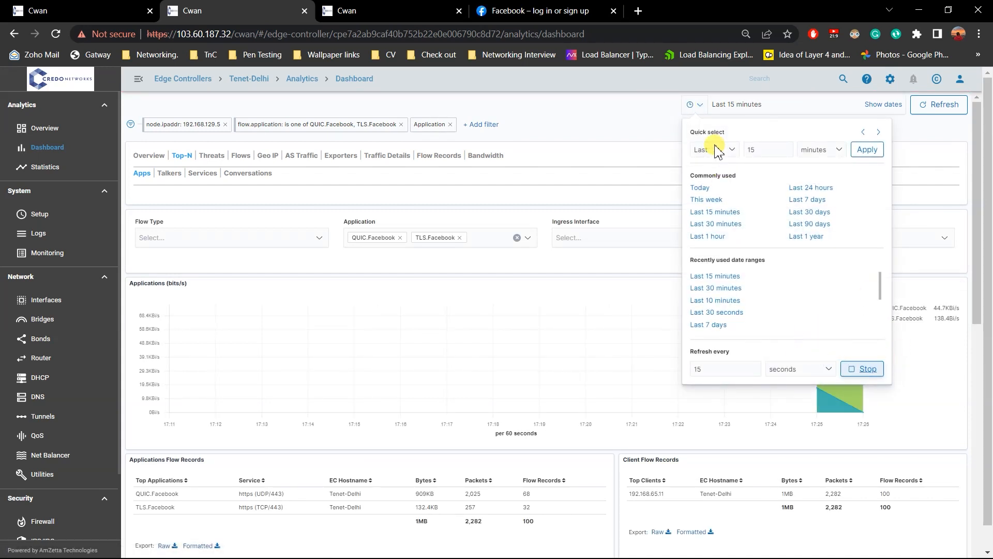
{"action": "left_click", "coordinate": [665, 108]}
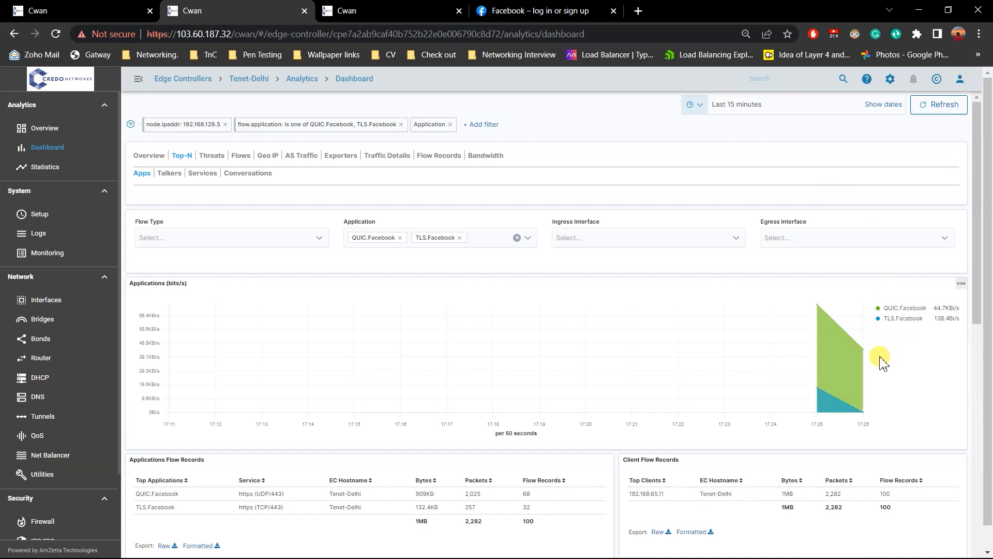
Filter the Facebook traffic by egress interface WAN01 and add WAN02 to the same filter.
{"action": "left_click", "coordinate": [843, 237]}
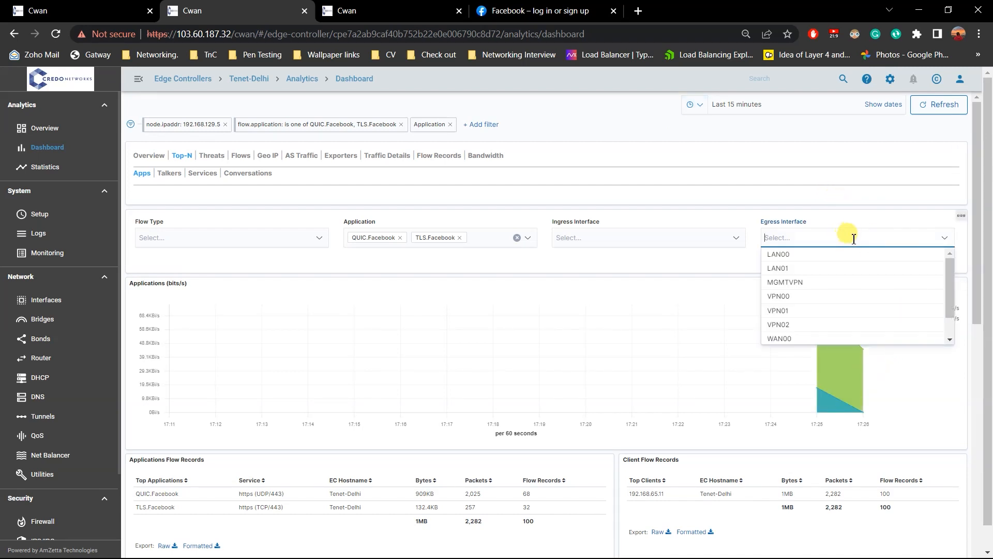
{"action": "scroll", "coordinate": [835, 295], "scroll_direction": "down", "scroll_amount": 1}
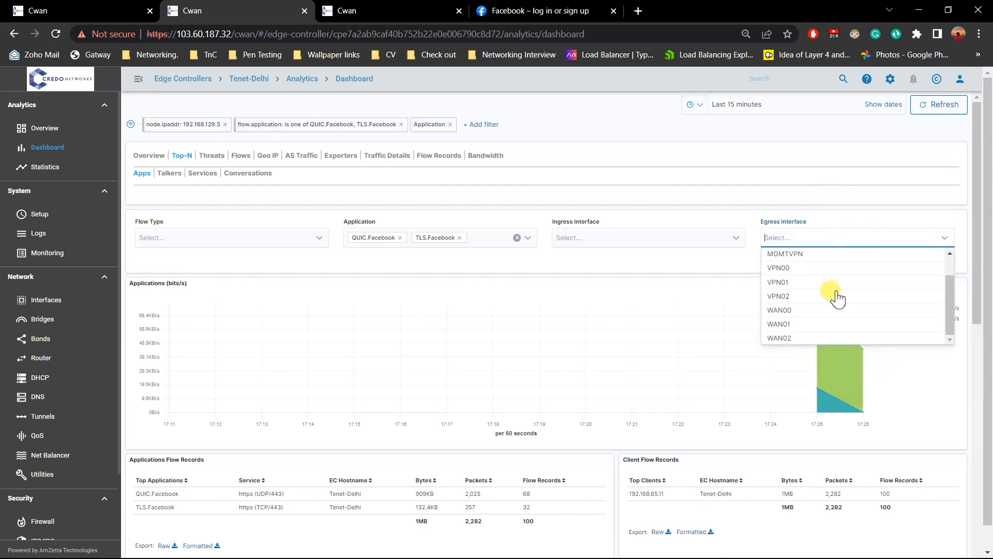
{"action": "left_click", "coordinate": [804, 326]}
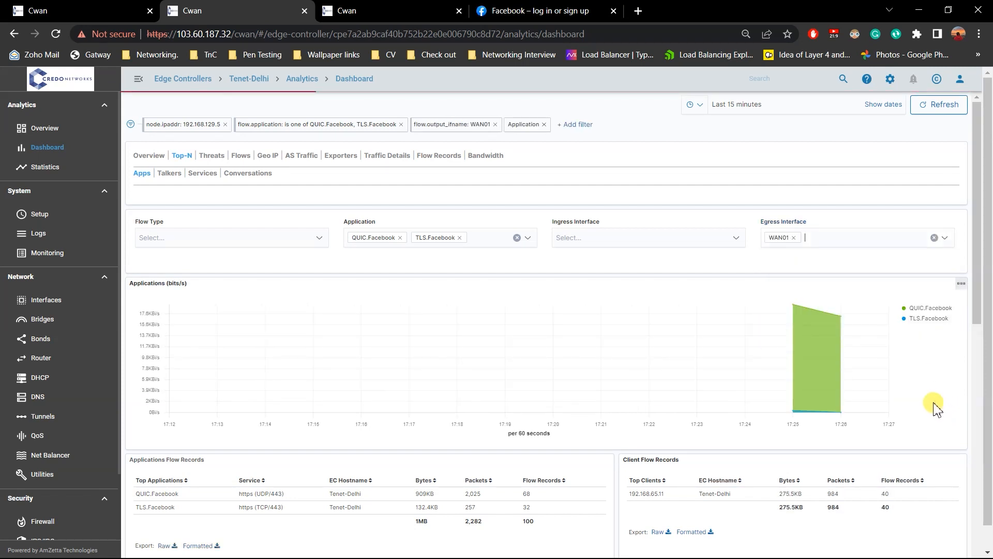
{"action": "left_click", "coordinate": [868, 242]}
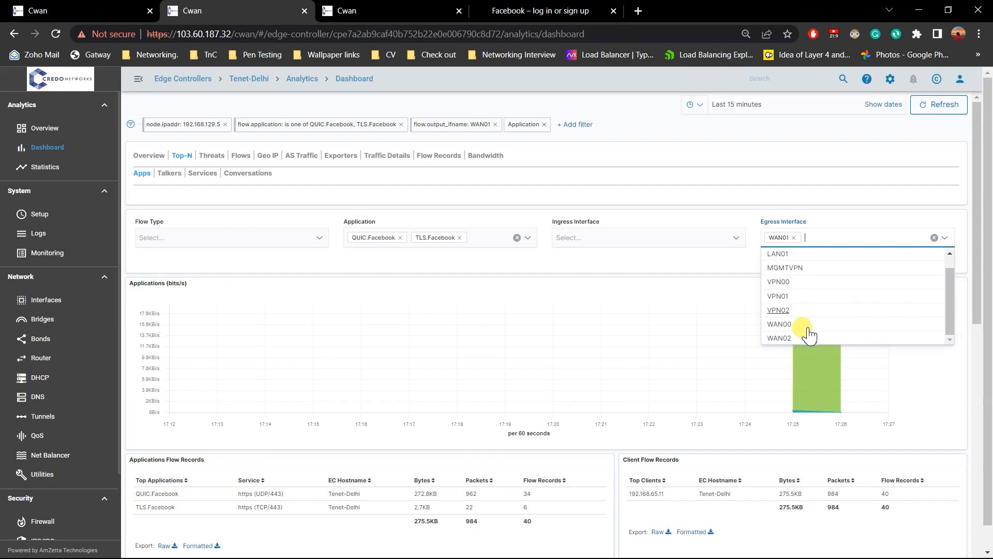
{"action": "scroll", "coordinate": [801, 344], "scroll_direction": "down", "scroll_amount": 1}
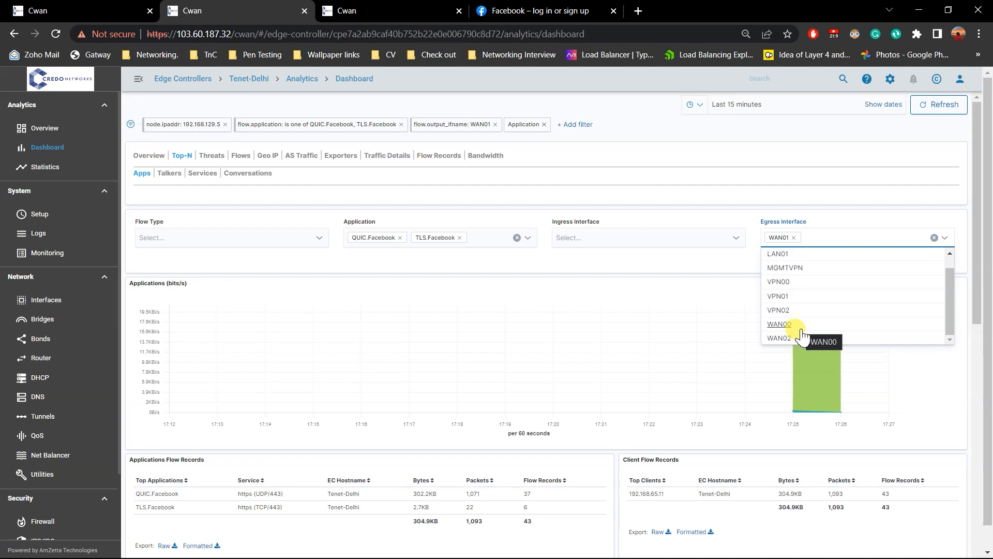
{"action": "left_click", "coordinate": [799, 338]}
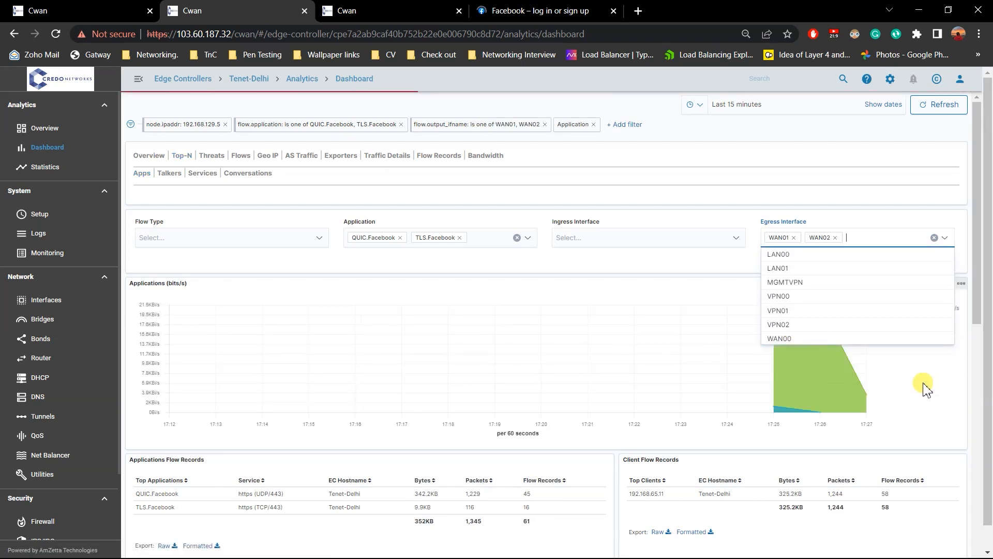
{"action": "left_click", "coordinate": [924, 389]}
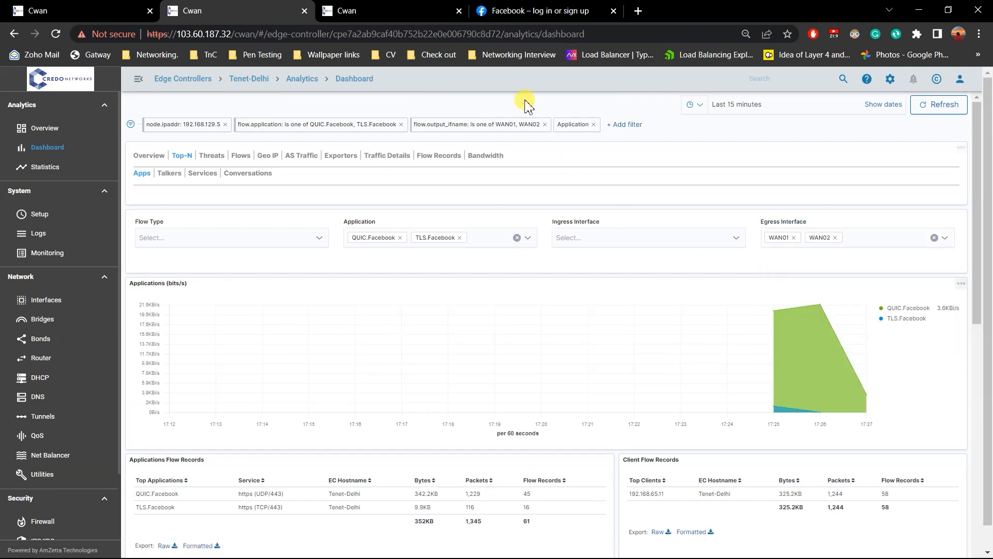
Check the current signal quality of WAN01 and WAN02 on the Tenet-Delhi interfaces in the balancing rules browser tab.
{"action": "left_click", "coordinate": [413, 8]}
{"action": "left_click", "coordinate": [258, 9]}
{"action": "left_click", "coordinate": [98, 10]}
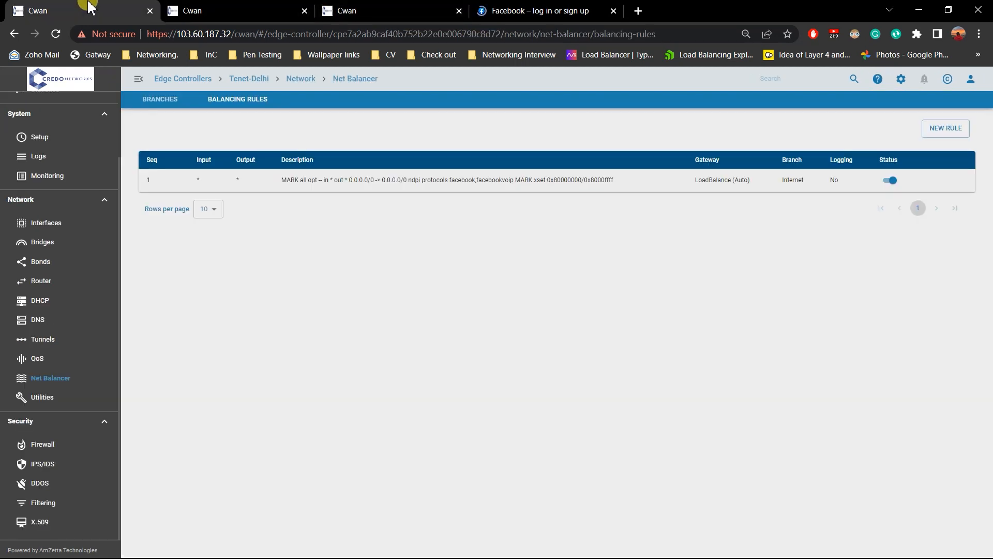
{"action": "left_click", "coordinate": [72, 223]}
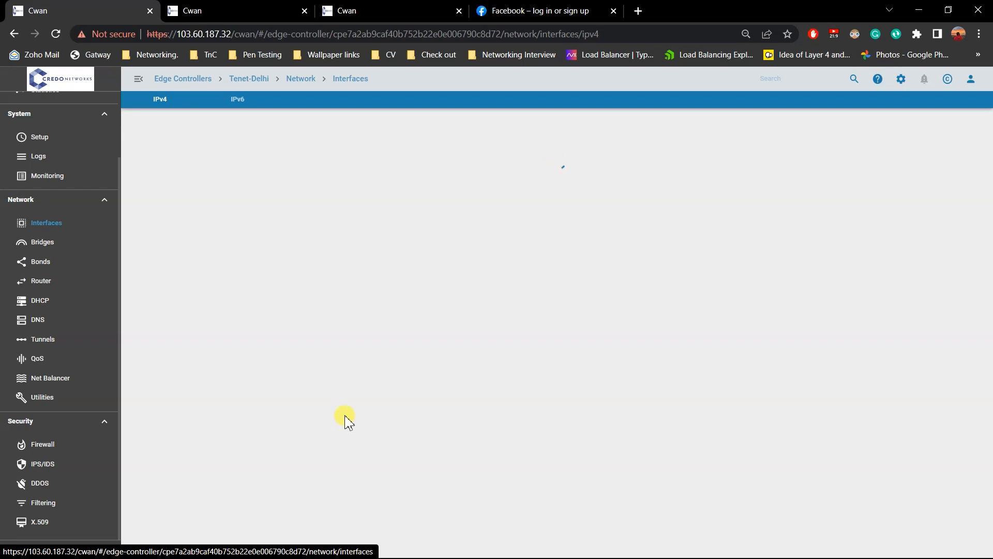
{"action": "scroll", "coordinate": [346, 420], "scroll_direction": "down", "scroll_amount": 5}
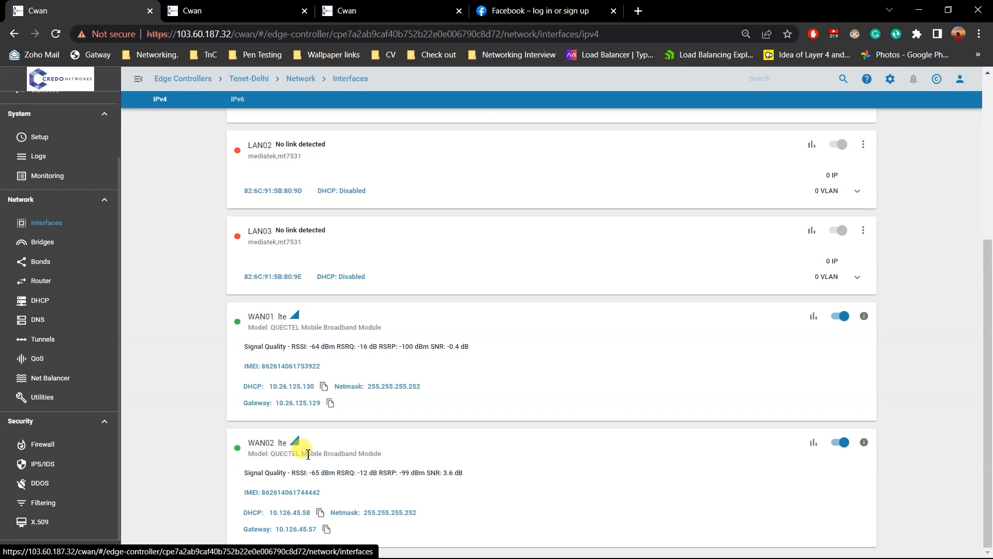
{"action": "scroll", "coordinate": [281, 381], "scroll_direction": "up", "scroll_amount": 5}
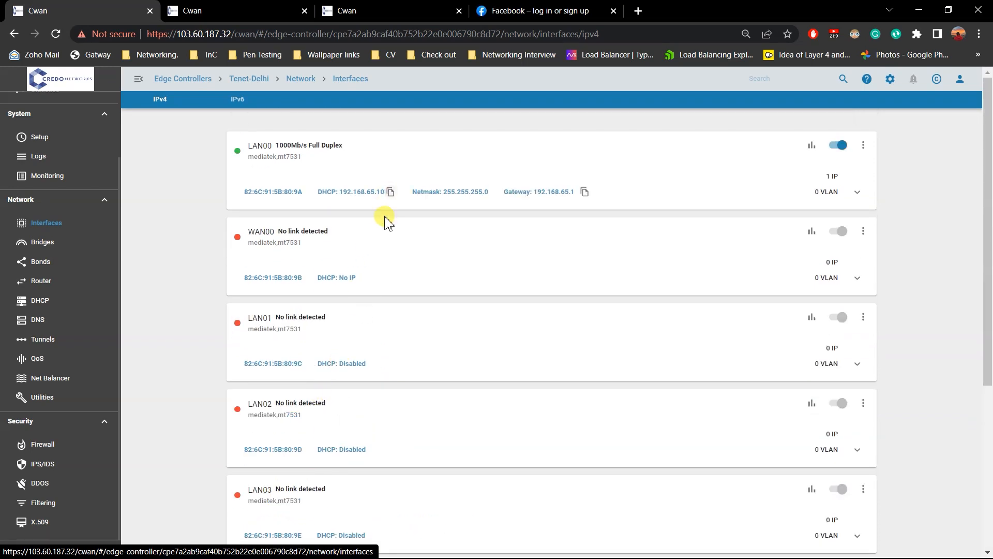
Return to the Tenet-Delhi dashboard and remove WAN01 from the egress interface filter, keeping only WAN02.
{"action": "left_click", "coordinate": [357, 10]}
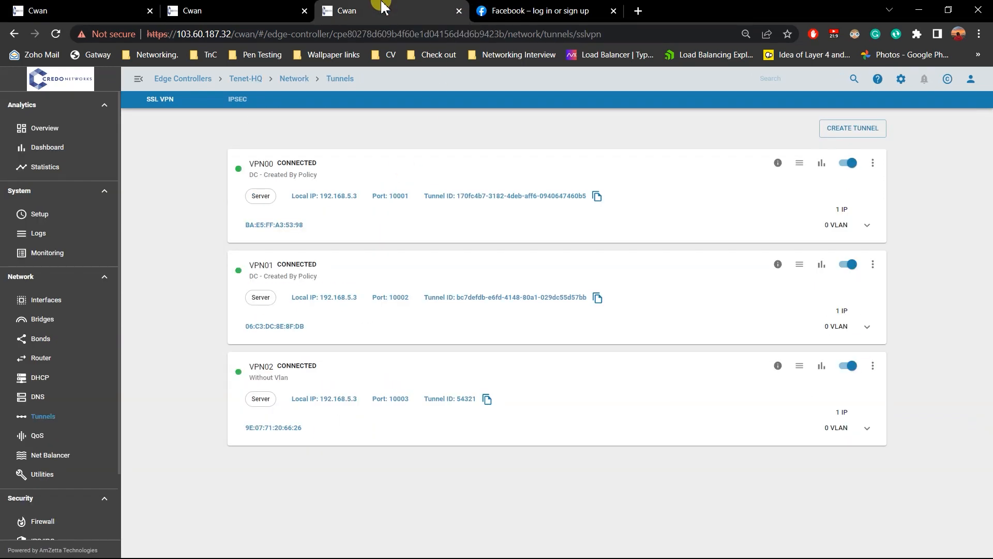
{"action": "left_click", "coordinate": [257, 7]}
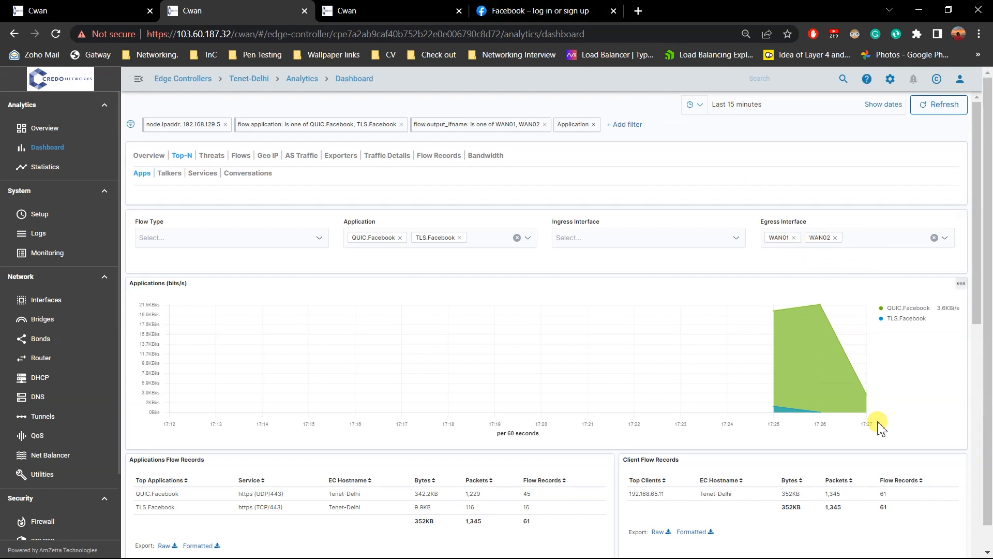
{"action": "left_click", "coordinate": [794, 238]}
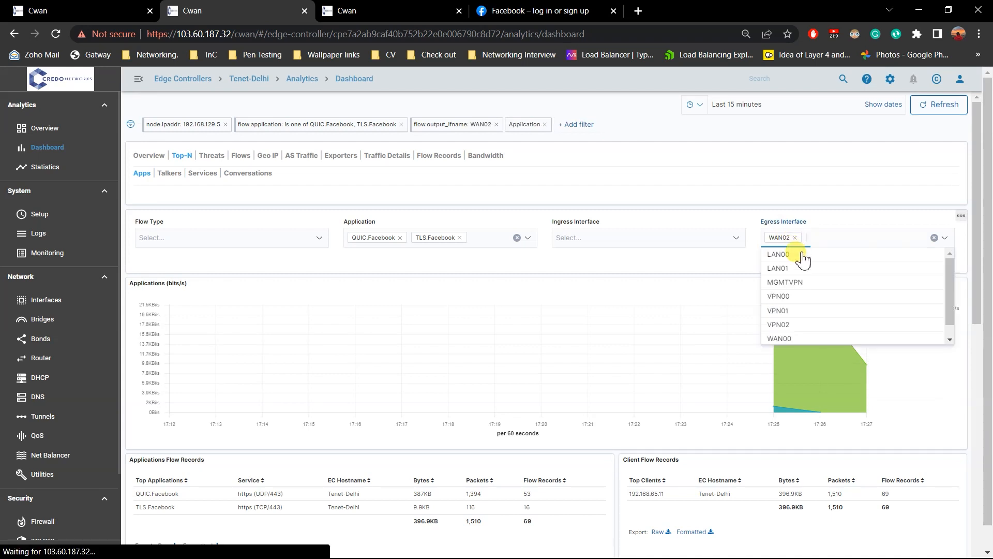
{"action": "left_click", "coordinate": [734, 260]}
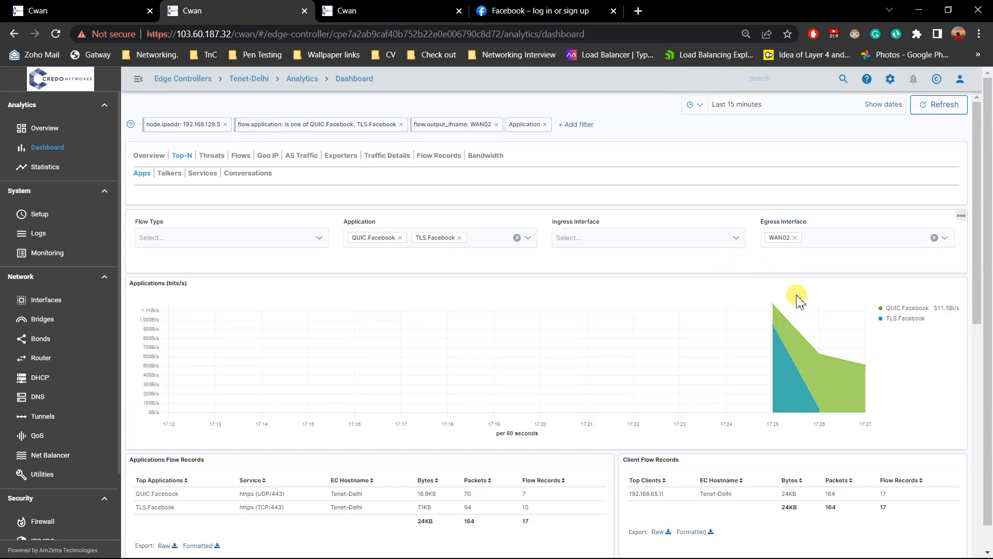
{"action": "left_click", "coordinate": [812, 237]}
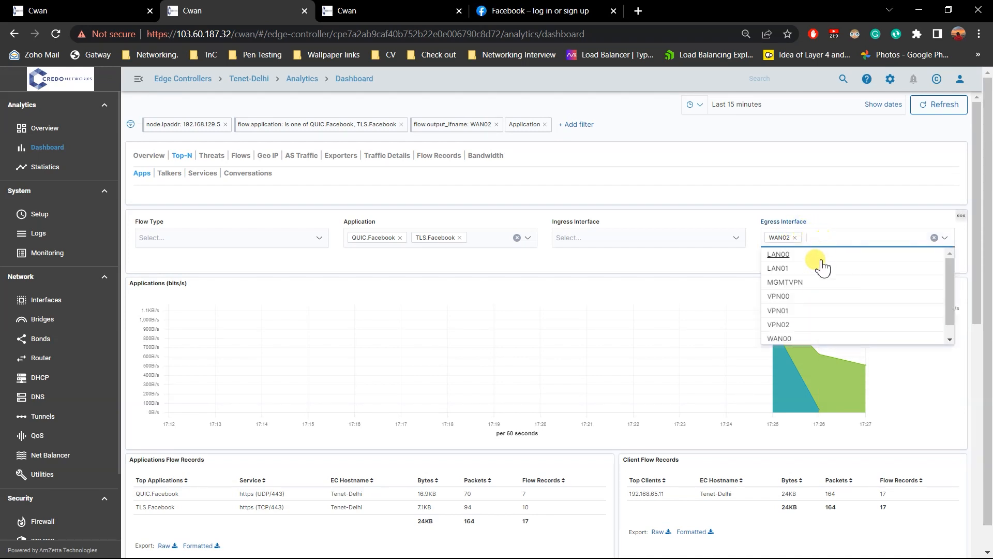
{"action": "left_click", "coordinate": [795, 311]}
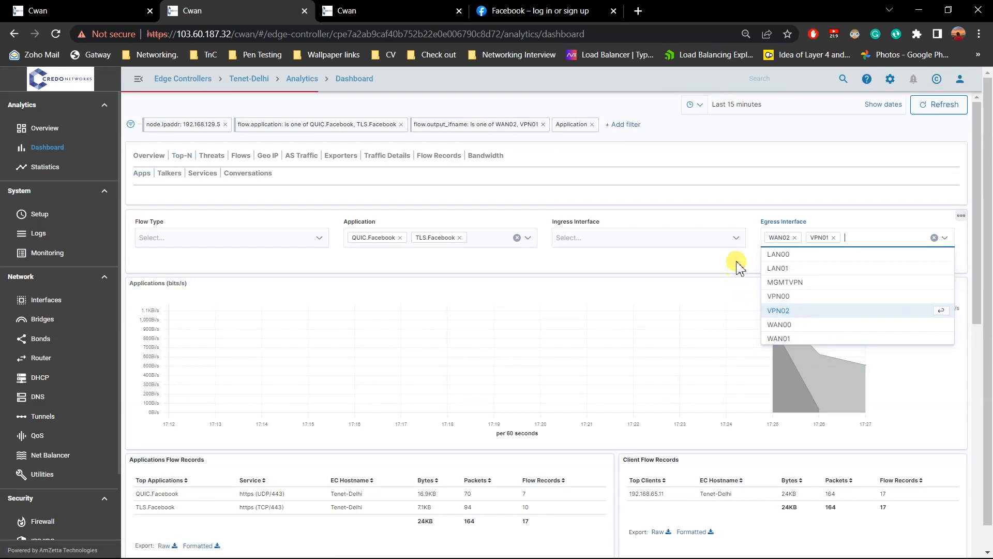
{"action": "left_click", "coordinate": [828, 241]}
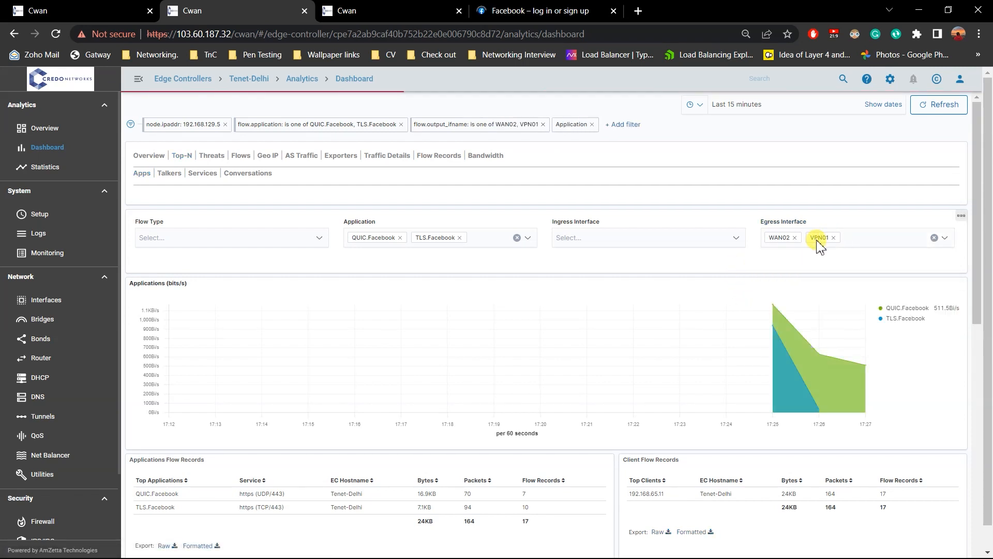
{"action": "left_click", "coordinate": [834, 238]}
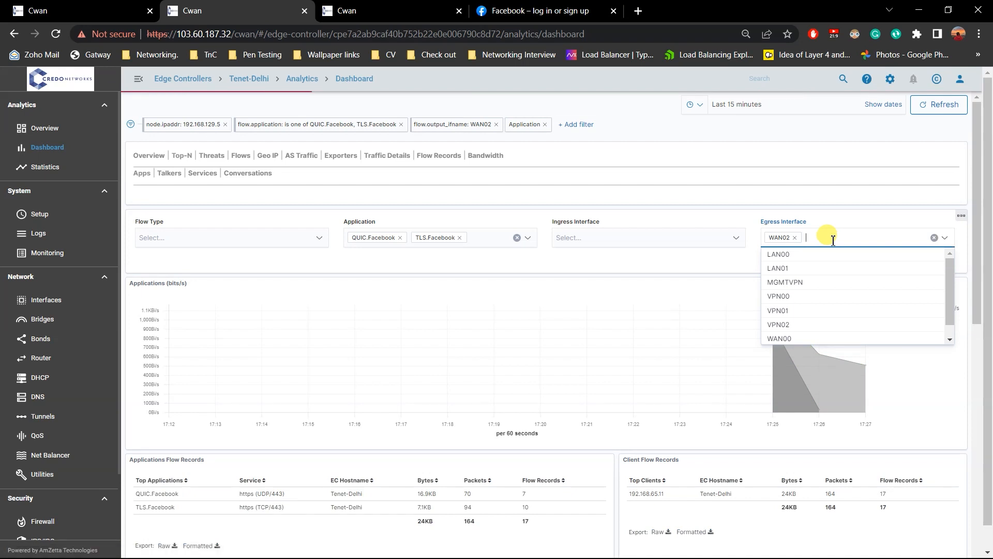
Switch the egress interface filter from WAN02 to WAN01 and examine the latest Facebook traffic on the chart.
{"action": "scroll", "coordinate": [793, 317], "scroll_direction": "down", "scroll_amount": 1}
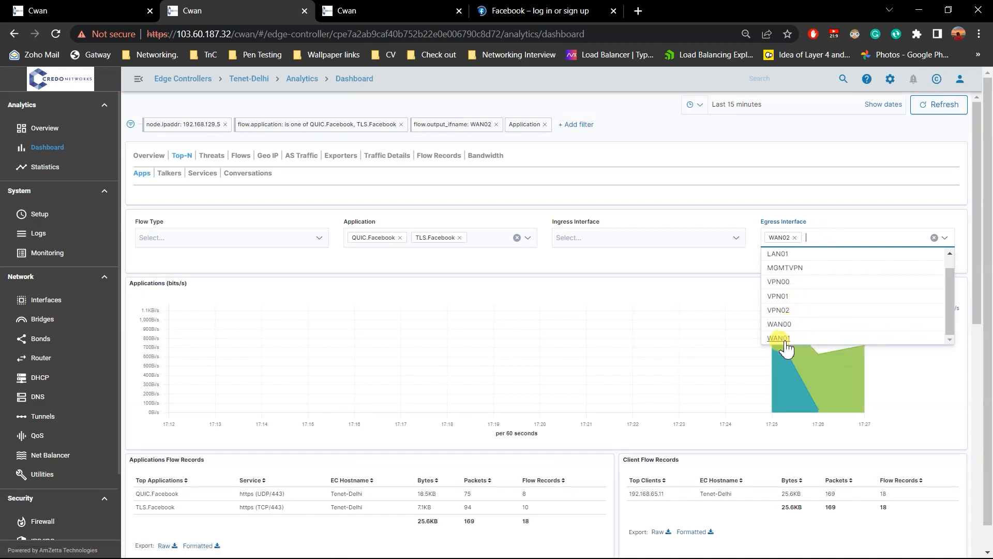
{"action": "left_click", "coordinate": [784, 341]}
{"action": "left_click", "coordinate": [736, 258]}
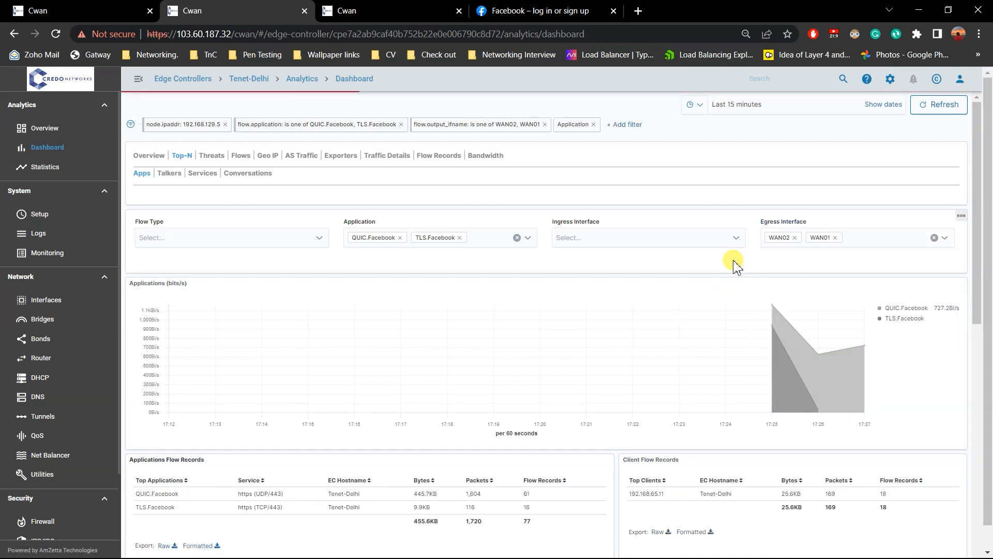
{"action": "left_click", "coordinate": [795, 237]}
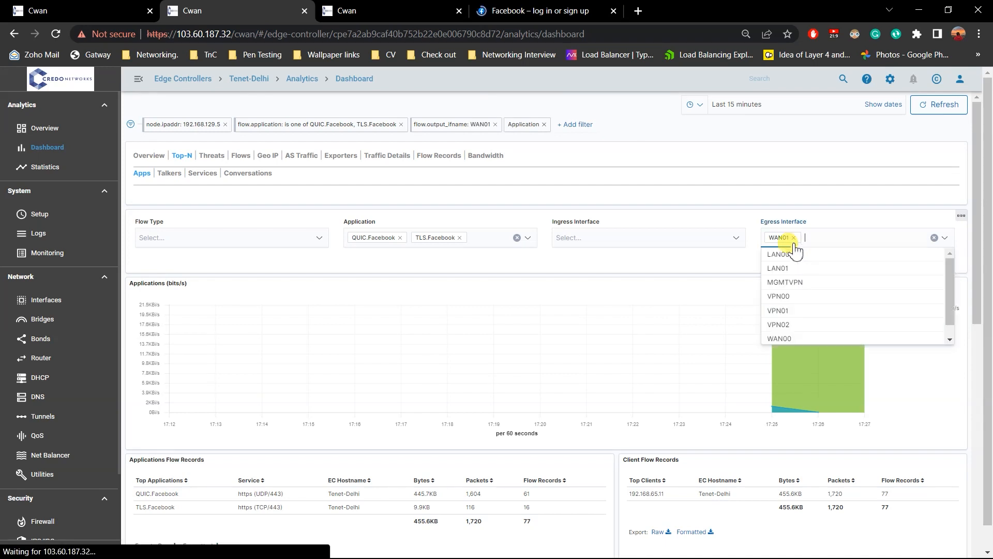
{"action": "left_click", "coordinate": [718, 260]}
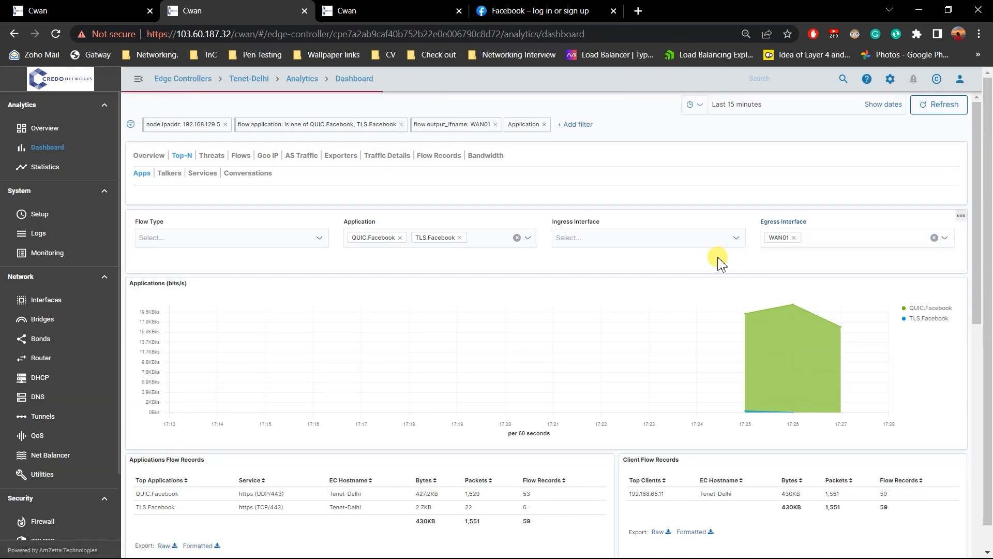
{"action": "mouse_move", "coordinate": [843, 334]}
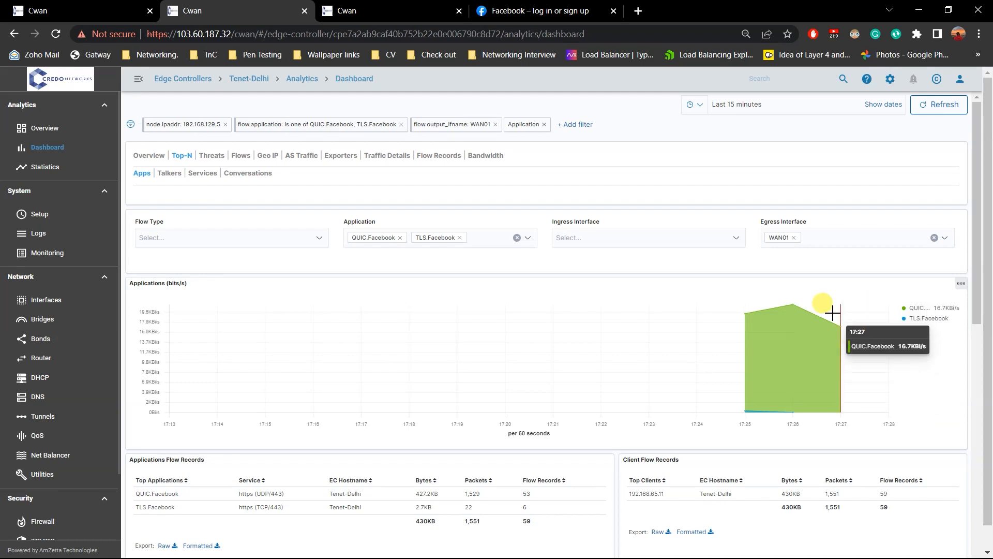
Review the signal quality threshold and weight in Tenet-Delhi's Facebook balancing rule, closing it without changes.
{"action": "left_click", "coordinate": [409, 8]}
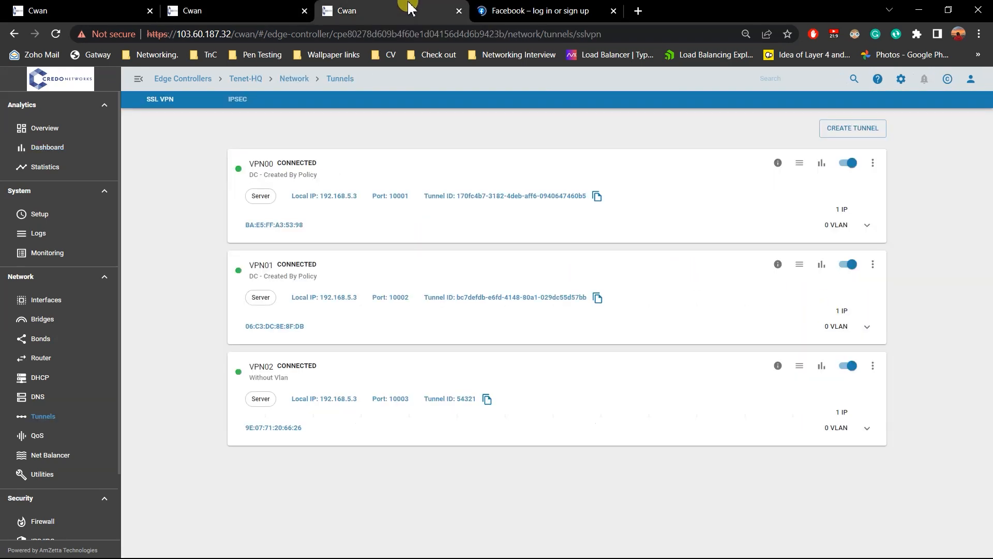
{"action": "left_click", "coordinate": [226, 7]}
{"action": "left_click", "coordinate": [20, 8]}
{"action": "left_click", "coordinate": [50, 378]}
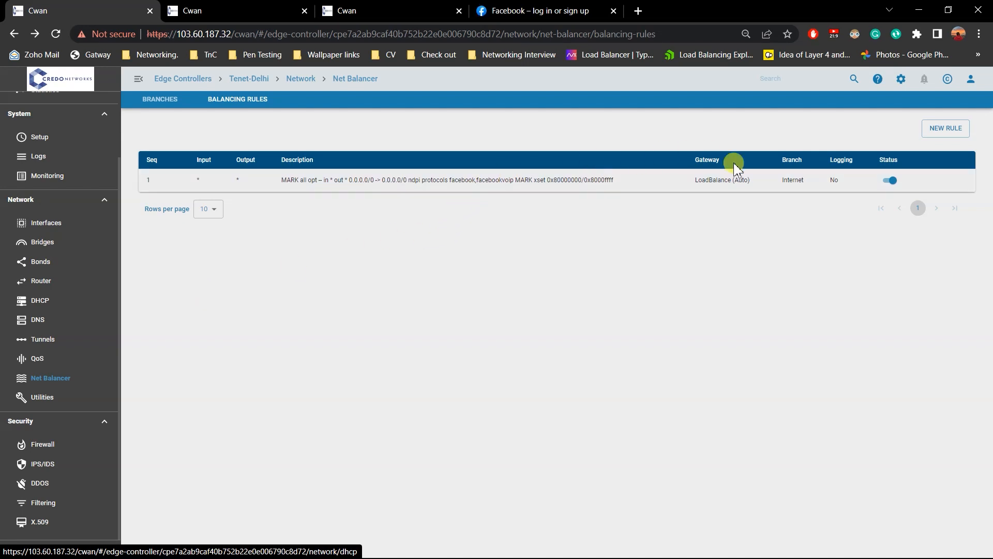
{"action": "left_click", "coordinate": [934, 181]}
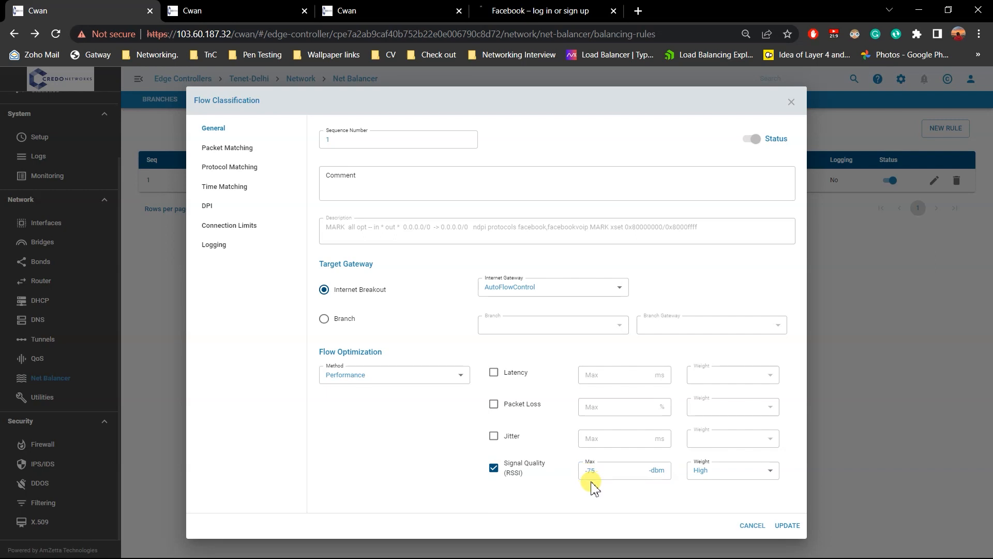
{"action": "left_click", "coordinate": [876, 400]}
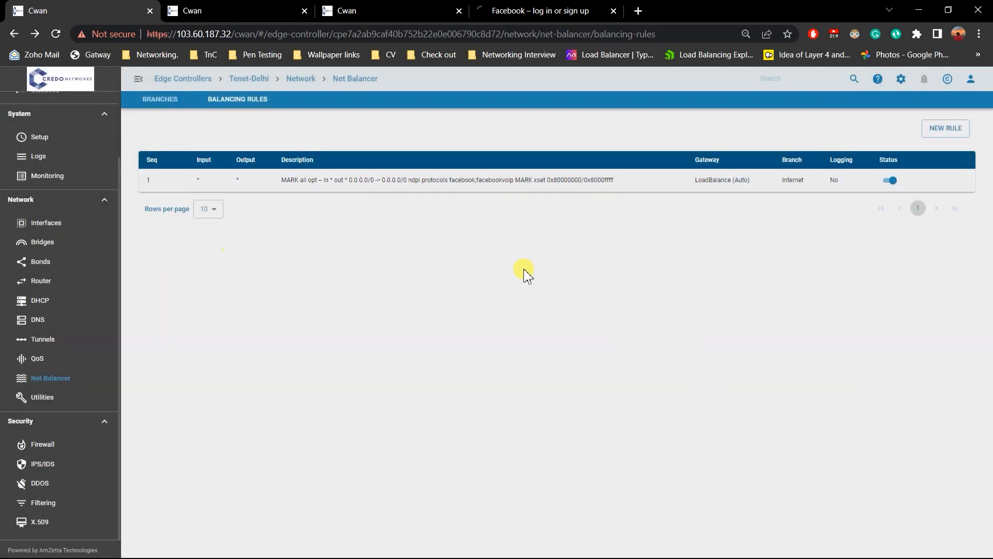
Open Tenet-Delhi's Interfaces page in a new browser tab and check the signal quality of WAN01 and WAN02.
{"action": "left_click", "coordinate": [377, 9]}
{"action": "left_click", "coordinate": [233, 10]}
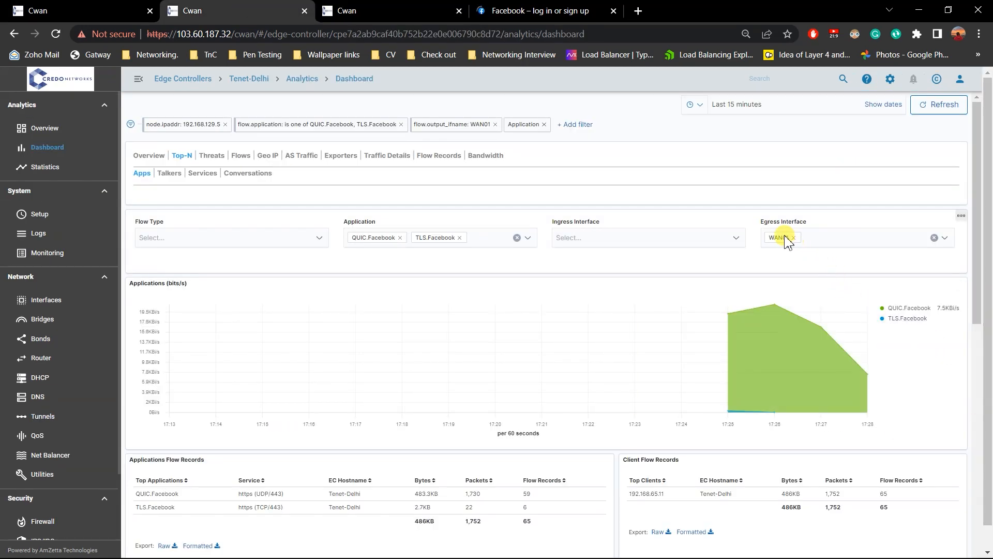
{"action": "left_click", "coordinate": [77, 10]}
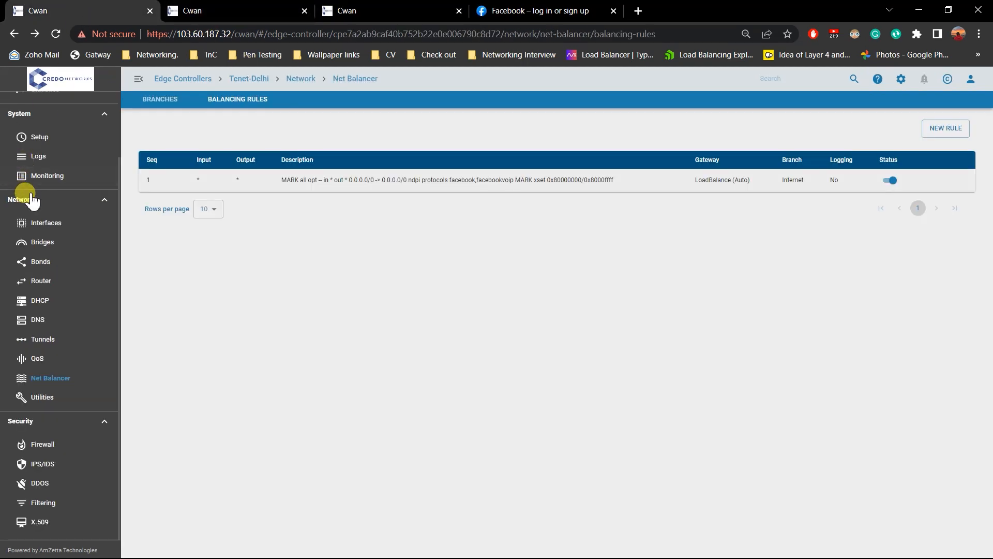
{"action": "middle_click", "coordinate": [37, 222]}
{"action": "left_click", "coordinate": [217, 9]}
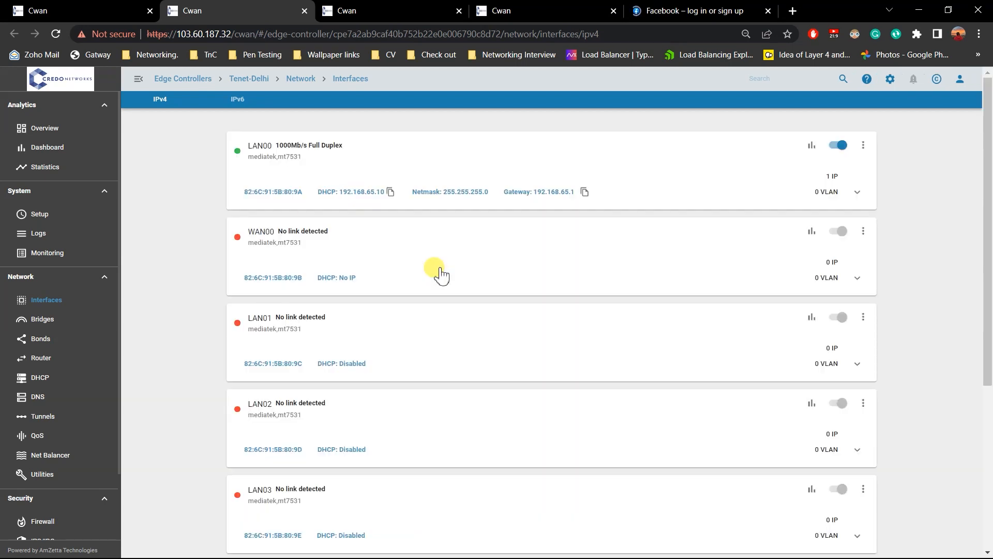
{"action": "scroll", "coordinate": [407, 312], "scroll_direction": "down", "scroll_amount": 5}
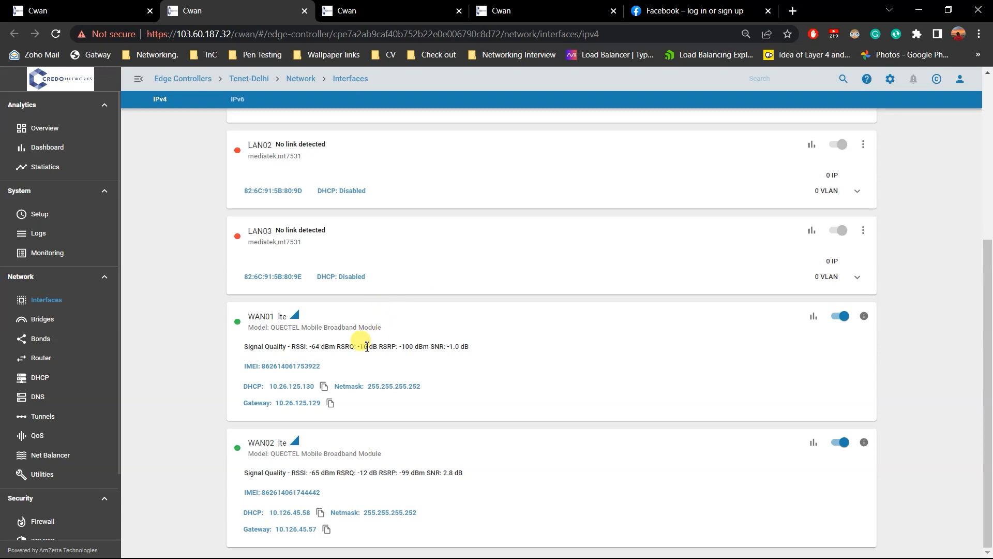
{"action": "left_click", "coordinate": [318, 470]}
Compare WAN01's RSSI on the Interfaces page with its Facebook traffic on the dashboard, rechecking both for changes.
{"action": "left_click", "coordinate": [439, 7]}
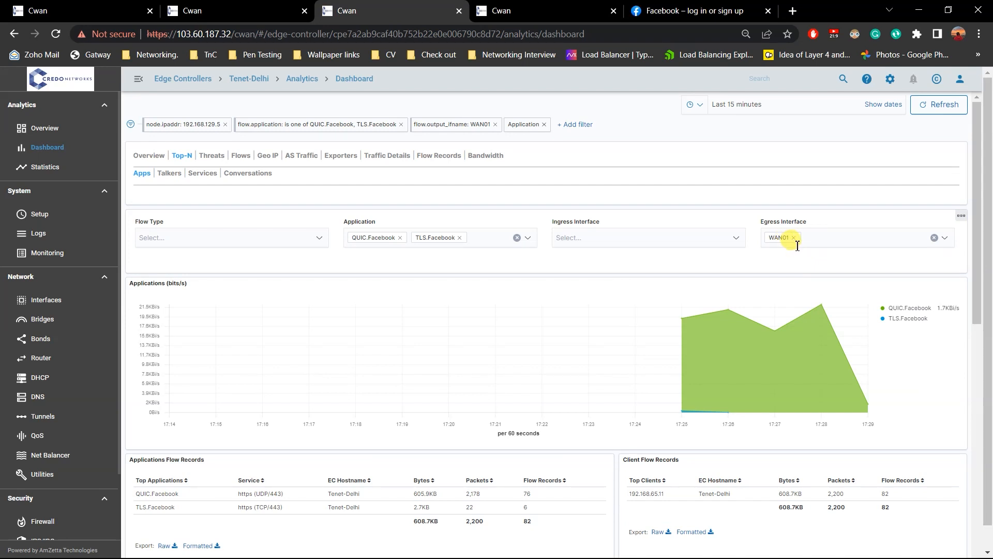
{"action": "left_click", "coordinate": [240, 12]}
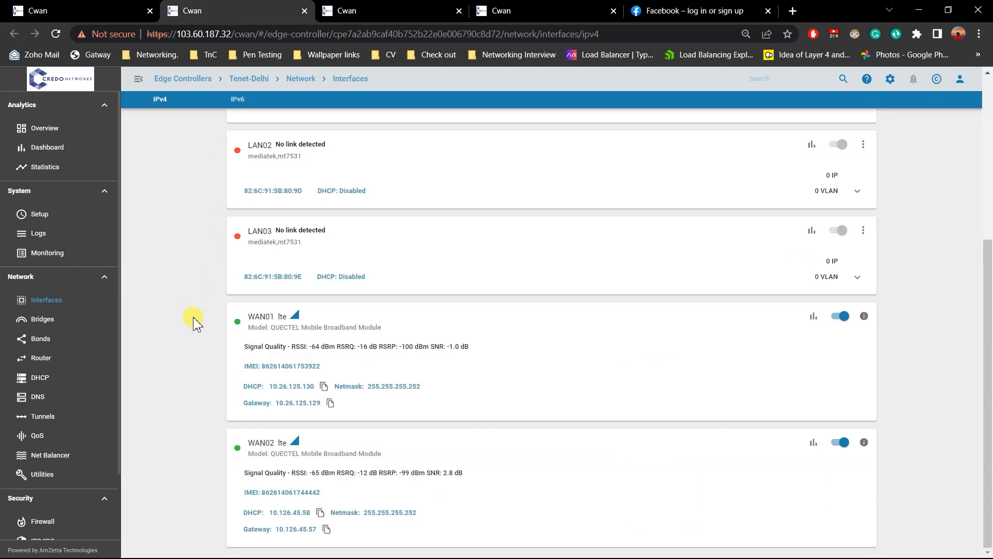
{"action": "double_click", "coordinate": [298, 348]}
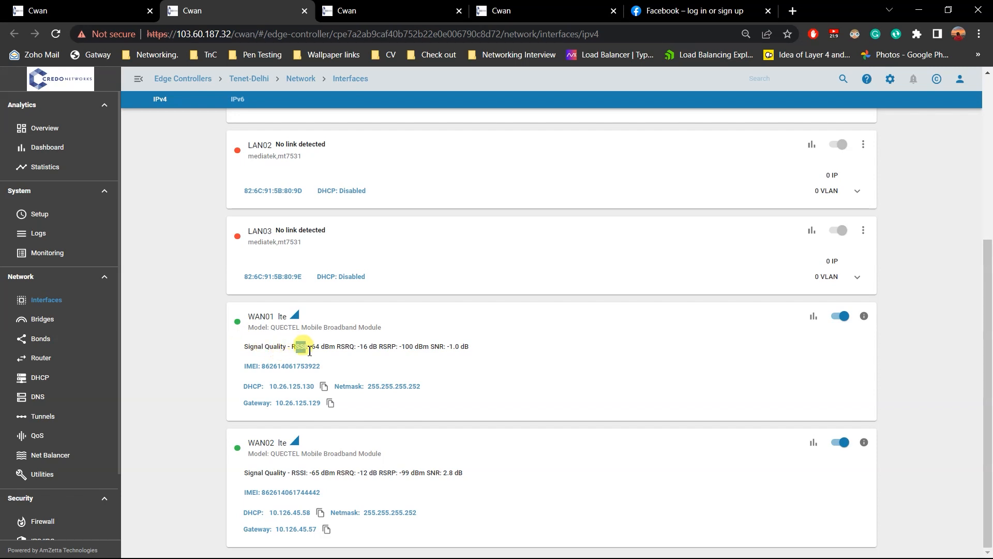
{"action": "left_click", "coordinate": [310, 363]}
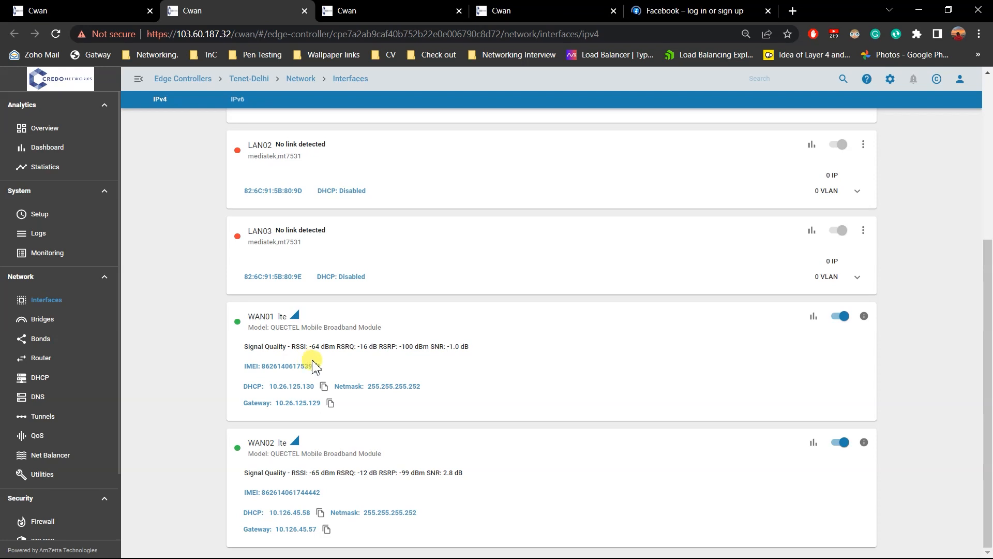
{"action": "left_click", "coordinate": [449, 13]}
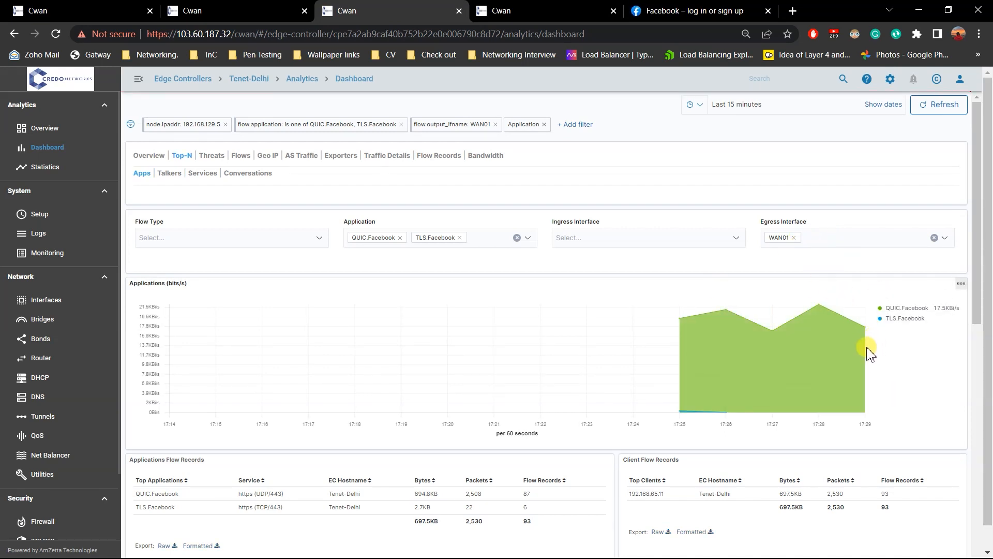
{"action": "left_click", "coordinate": [197, 5]}
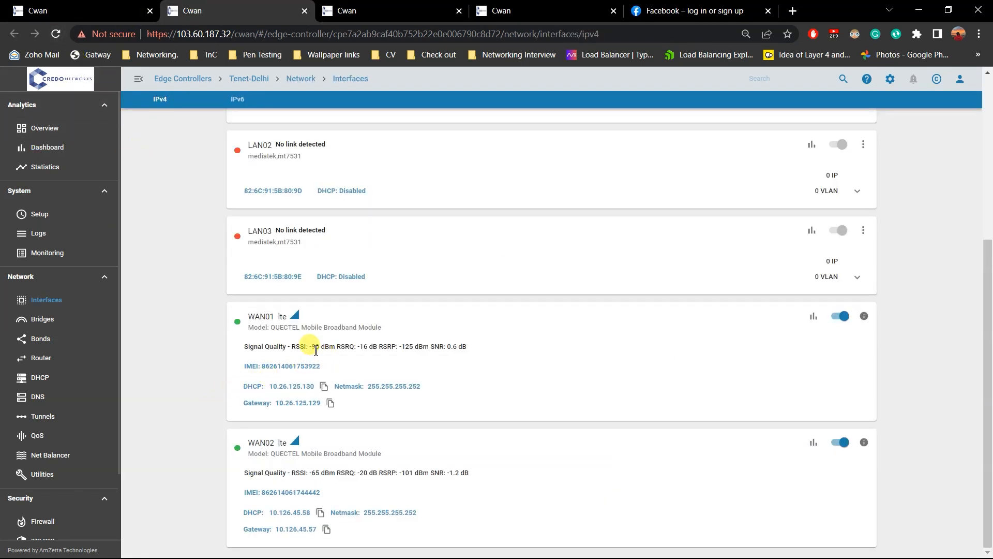
{"action": "left_click_drag", "start_coordinate": [293, 350], "coordinate": [330, 351]}
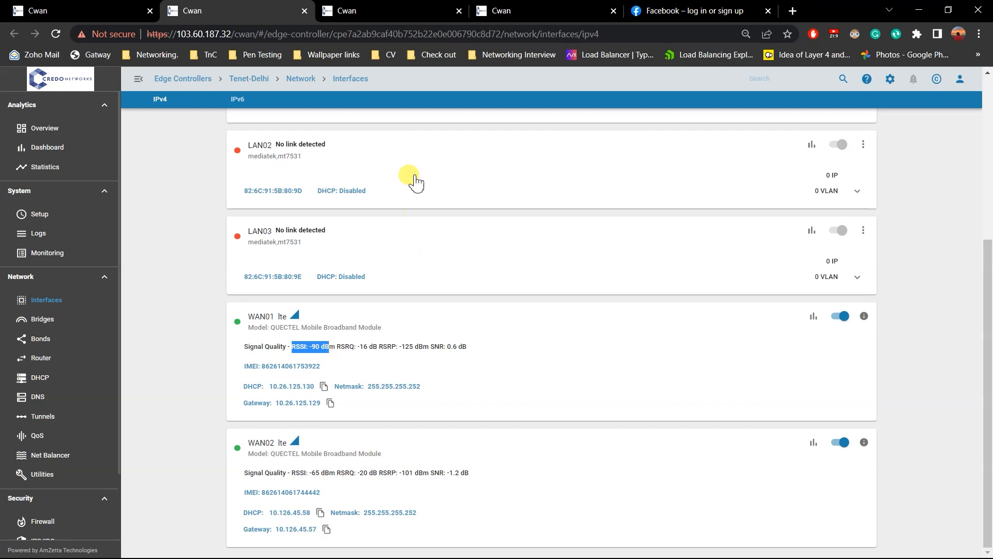
Inspect the WAN01 Facebook traffic chart on the dashboard once more and refresh its data.
{"action": "left_click", "coordinate": [418, 9]}
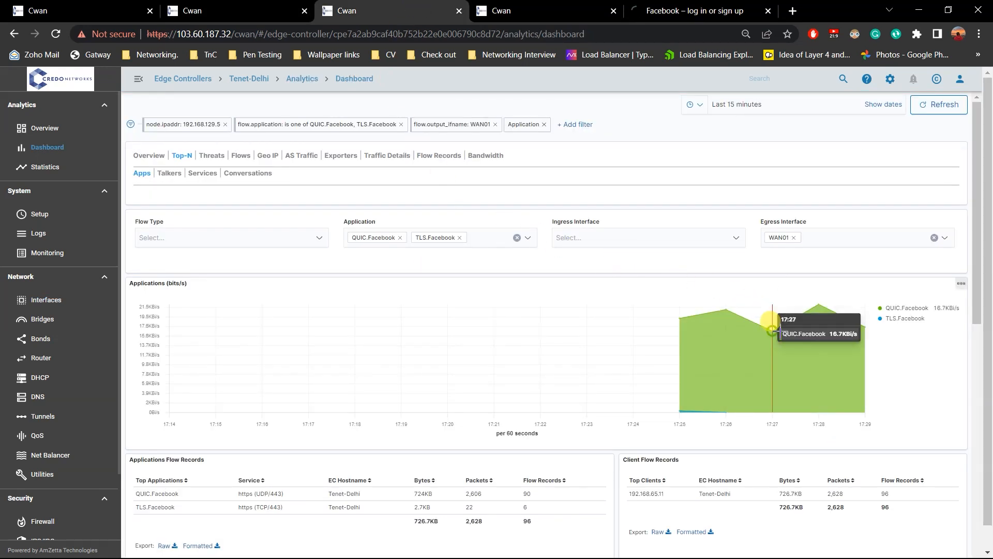
{"action": "left_click", "coordinate": [218, 9]}
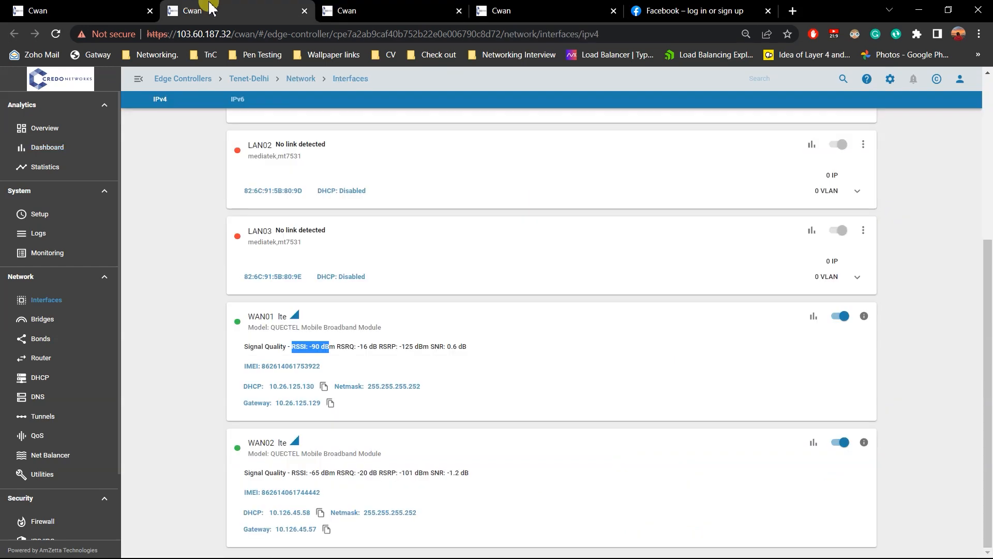
{"action": "left_click", "coordinate": [365, 10]}
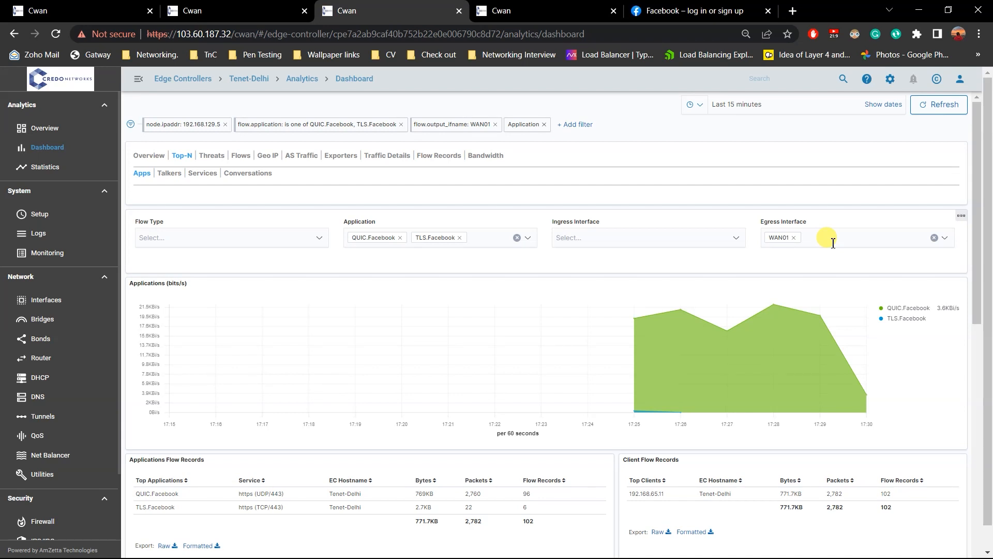
{"action": "left_click", "coordinate": [939, 104]}
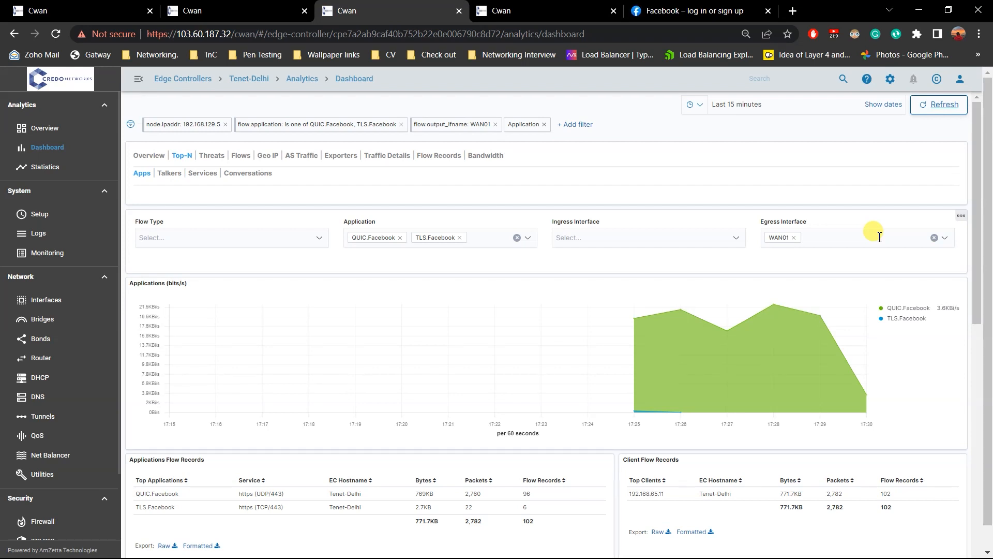
Add WAN02 to the egress interface filter and remove WAN01 to show only WAN02's Facebook traffic.
{"action": "left_click", "coordinate": [880, 237]}
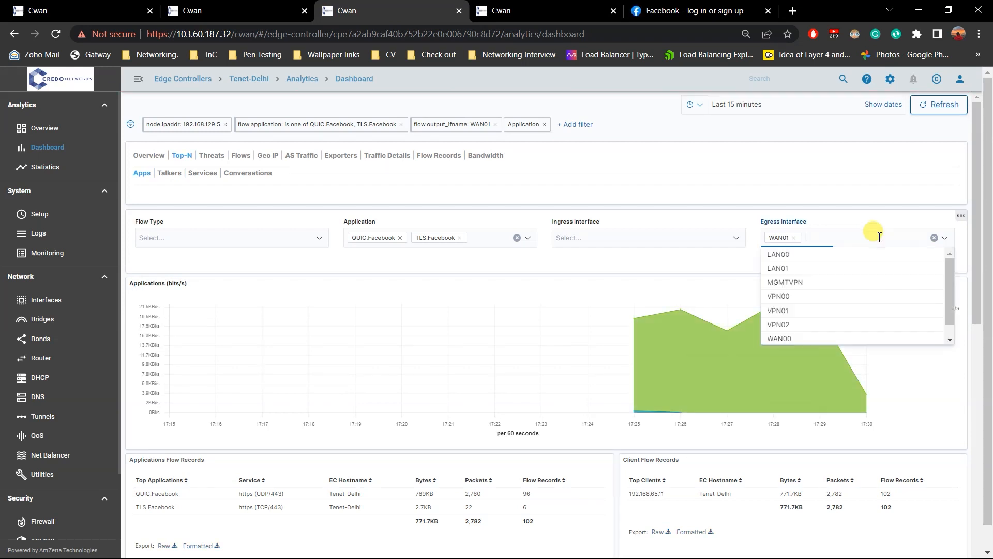
{"action": "scroll", "coordinate": [853, 284], "scroll_direction": "down", "scroll_amount": 1}
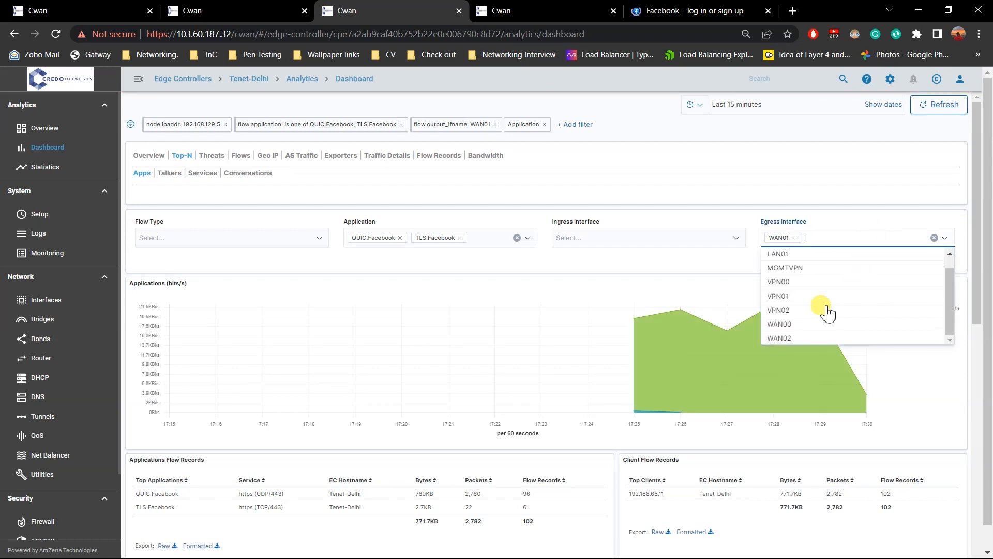
{"action": "left_click", "coordinate": [810, 336]}
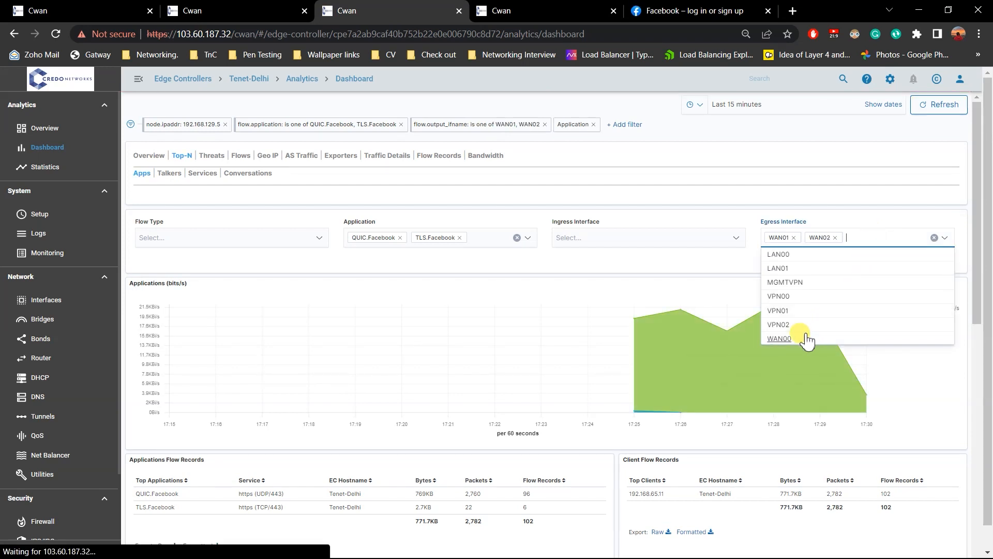
{"action": "left_click", "coordinate": [857, 216]}
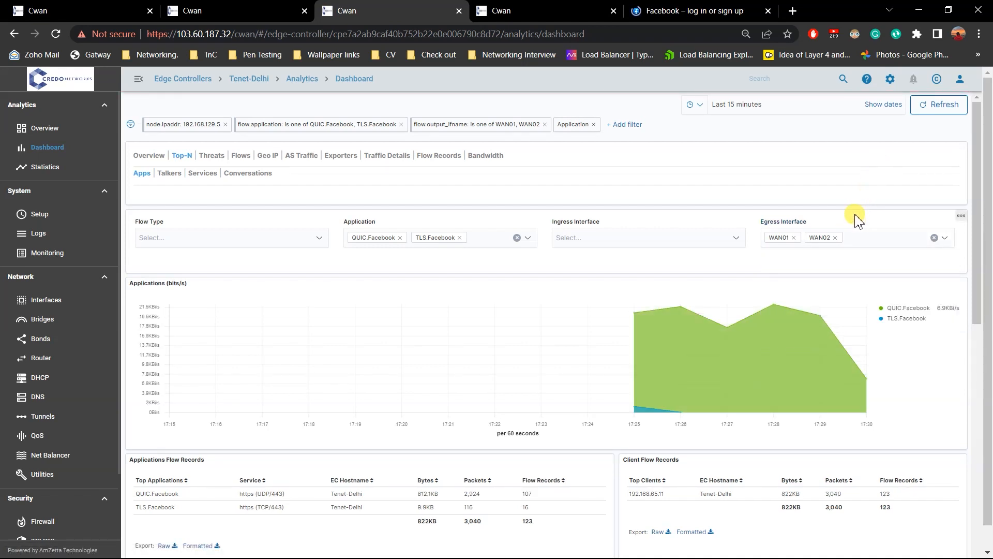
{"action": "left_click", "coordinate": [795, 238]}
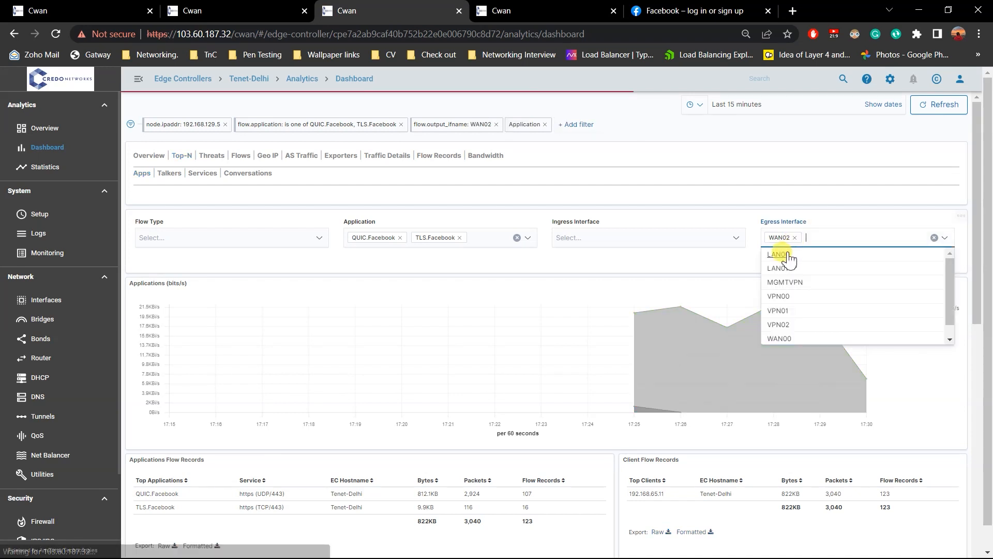
{"action": "left_click", "coordinate": [738, 257]}
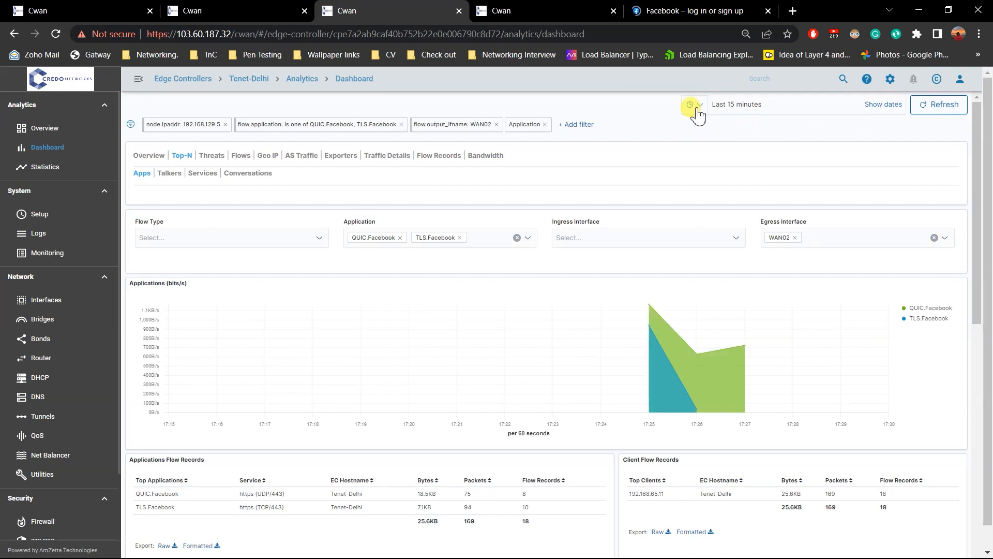
Recheck WAN01's RSSI on Tenet-Delhi's Interfaces page, reload that page and look at the Facebook tab again.
{"action": "left_click", "coordinate": [706, 7]}
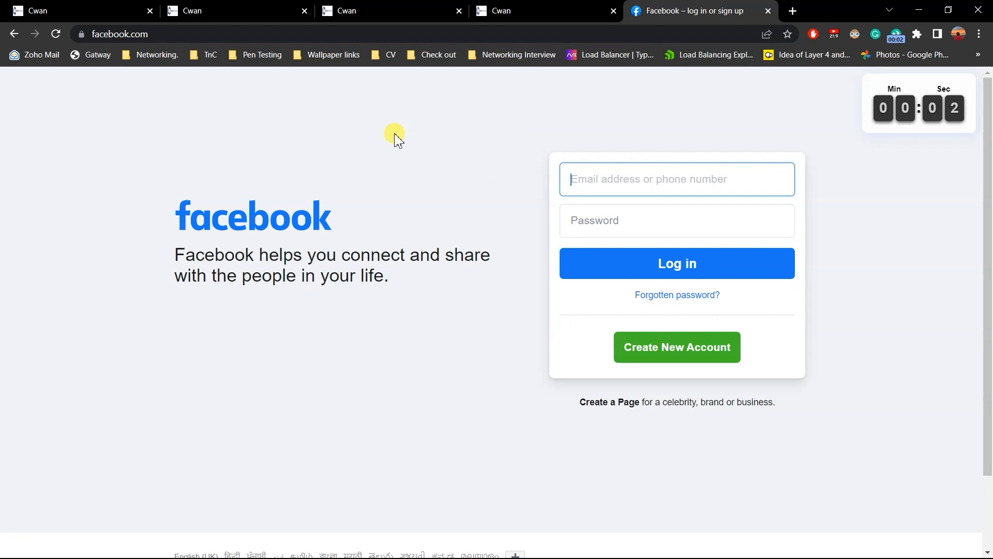
{"action": "left_click", "coordinate": [254, 10]}
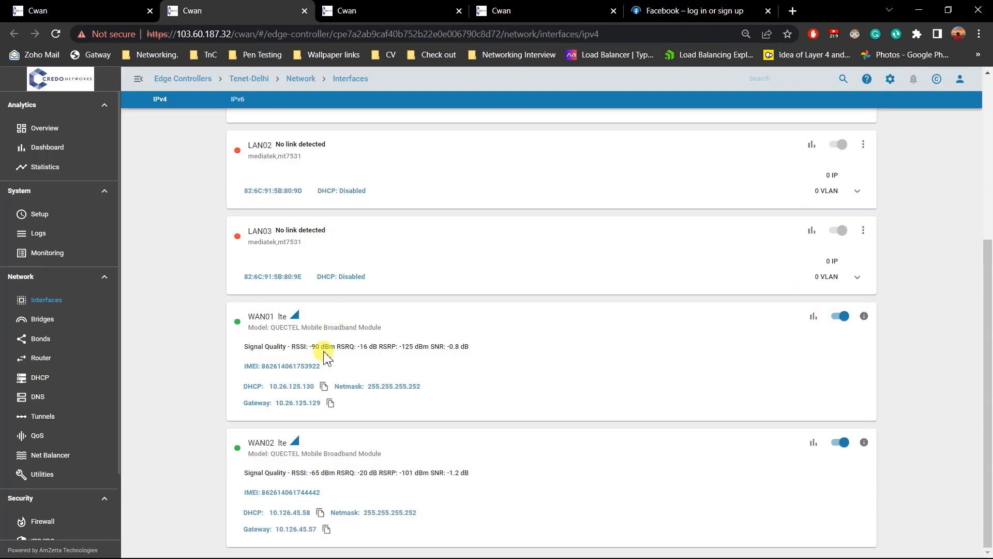
{"action": "left_click_drag", "start_coordinate": [305, 346], "coordinate": [354, 346]}
{"action": "left_click", "coordinate": [56, 34]}
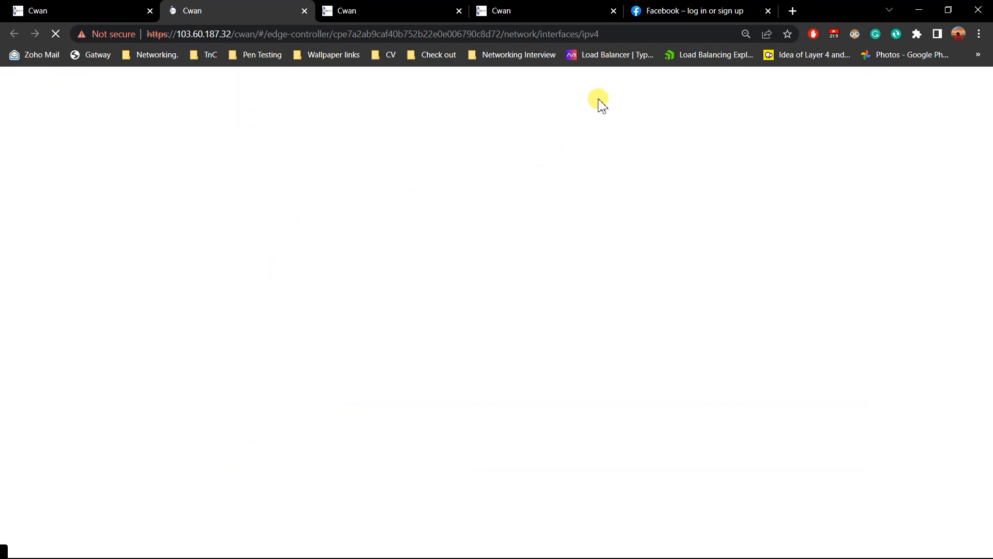
{"action": "left_click", "coordinate": [722, 8]}
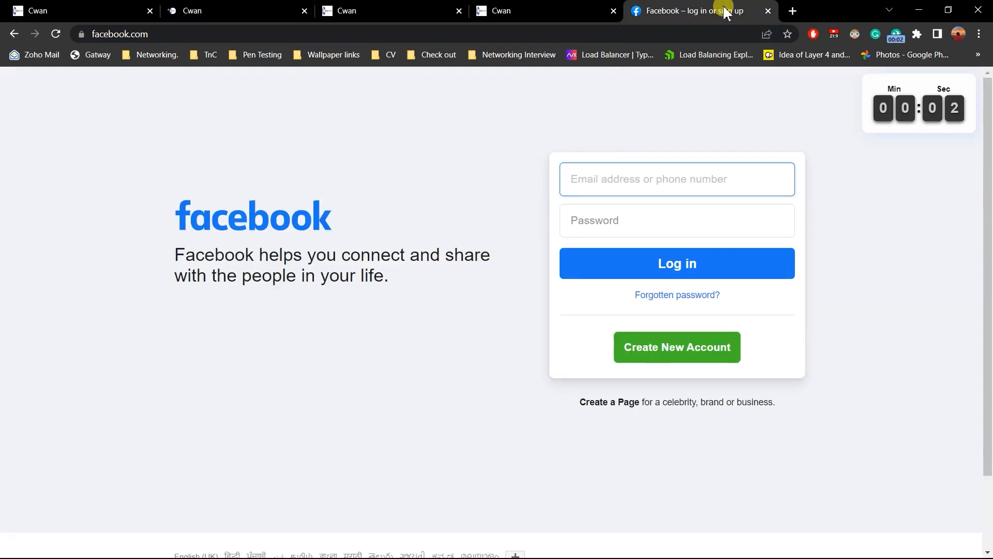
{"action": "left_click", "coordinate": [491, 8]}
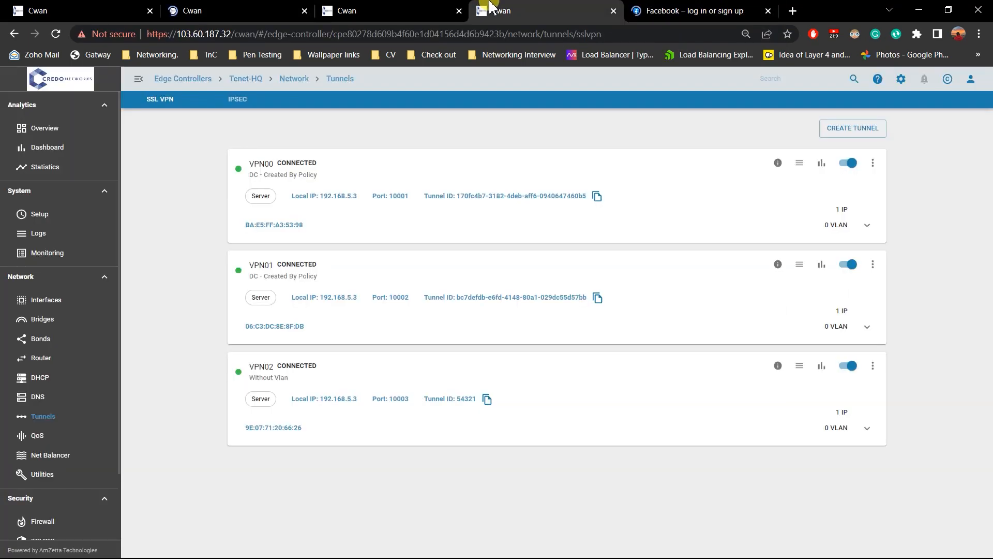
Inspect WAN01's Facebook traffic chart on the Tenet-Delhi dashboard.
{"action": "left_click", "coordinate": [405, 7]}
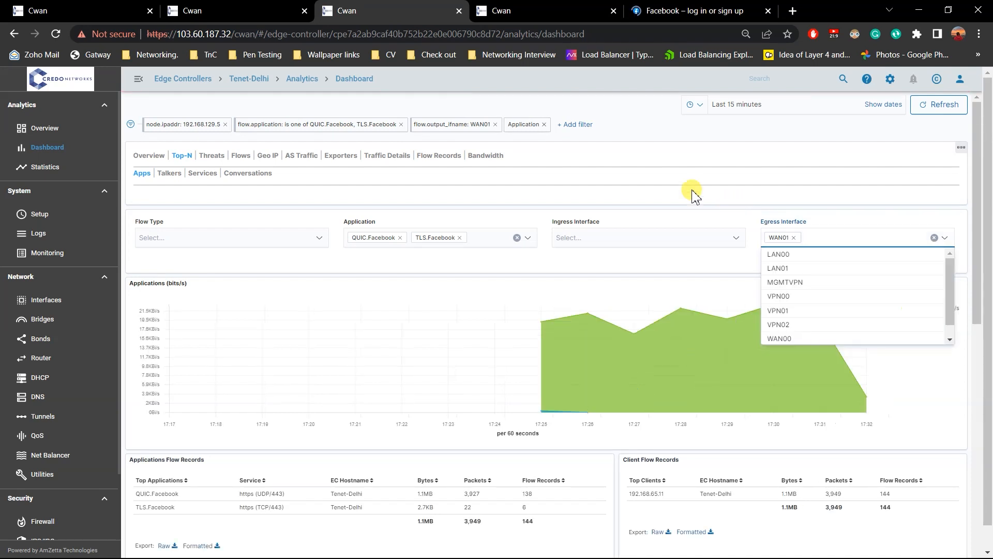
{"action": "left_click", "coordinate": [249, 10]}
{"action": "left_click", "coordinate": [341, 8]}
{"action": "left_click", "coordinate": [729, 266]}
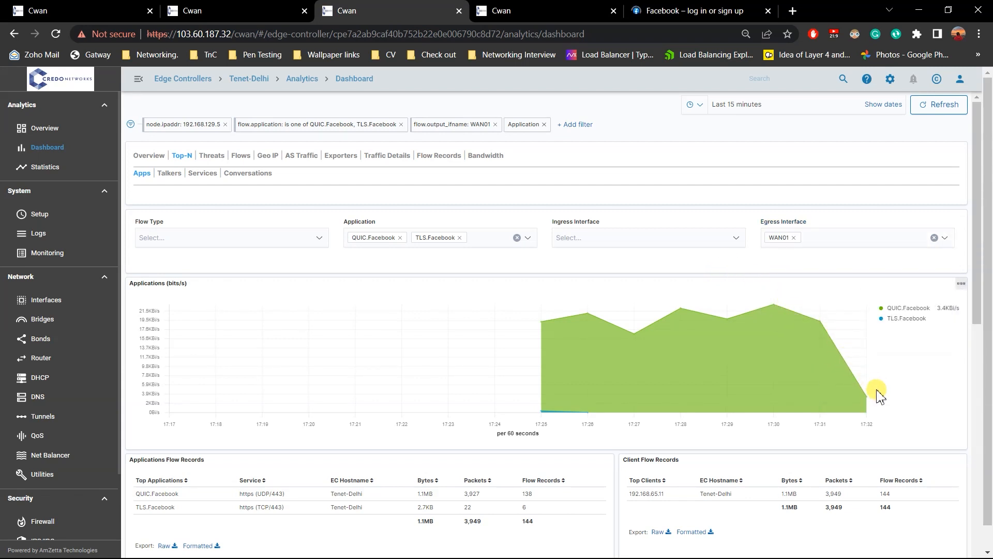
Replace WAN01 with WAN02 in the dashboard's egress interface filter and clear the QUIC.Facebook and TLS.Facebook application filter.
{"action": "left_click", "coordinate": [794, 238]}
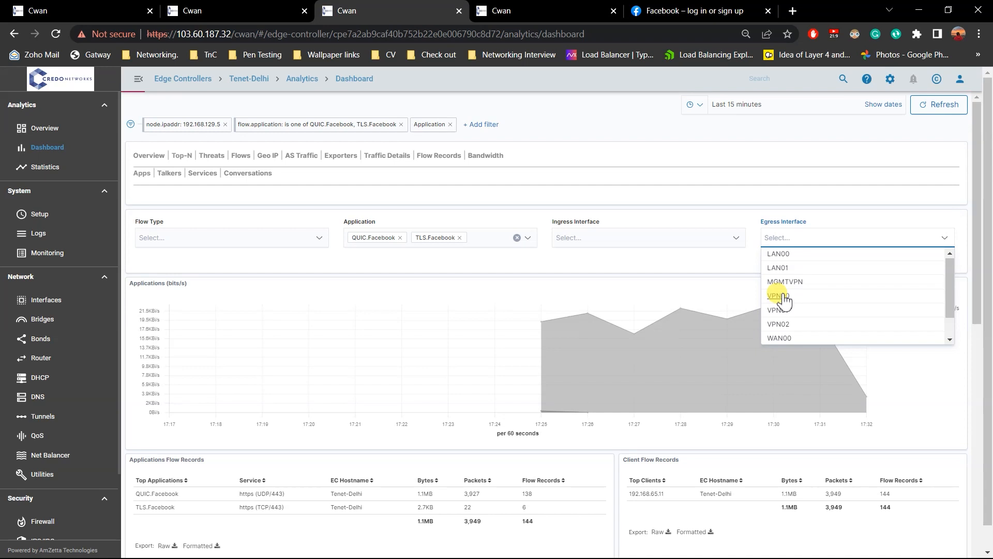
{"action": "scroll", "coordinate": [789, 311], "scroll_direction": "down", "scroll_amount": 2}
{"action": "left_click", "coordinate": [789, 339]}
{"action": "left_click", "coordinate": [732, 267]}
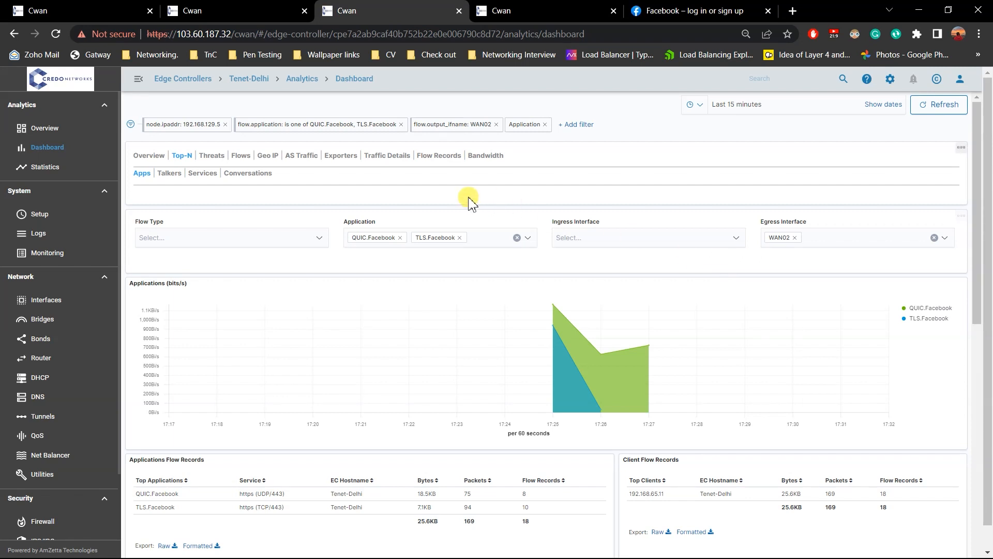
{"action": "left_click", "coordinate": [516, 238]}
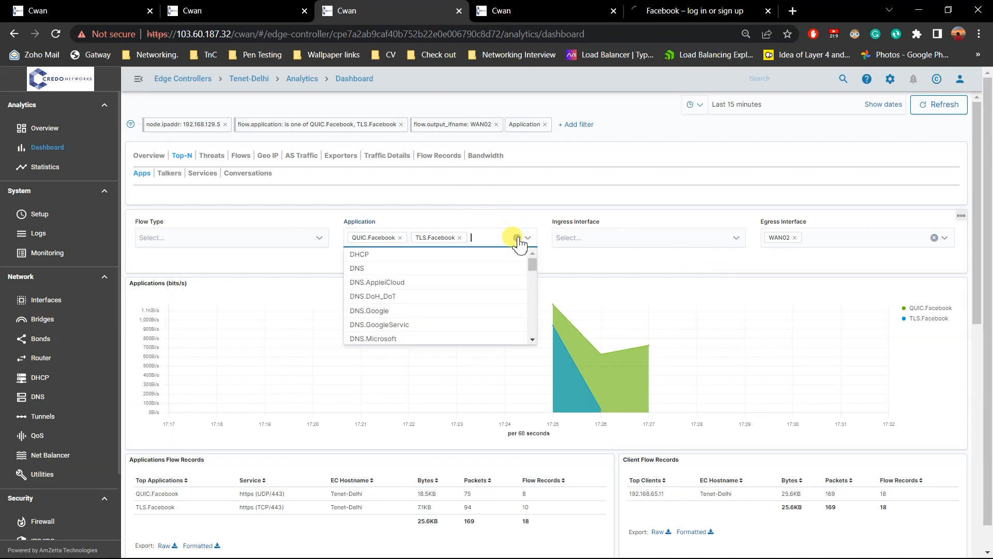
{"action": "left_click", "coordinate": [600, 259]}
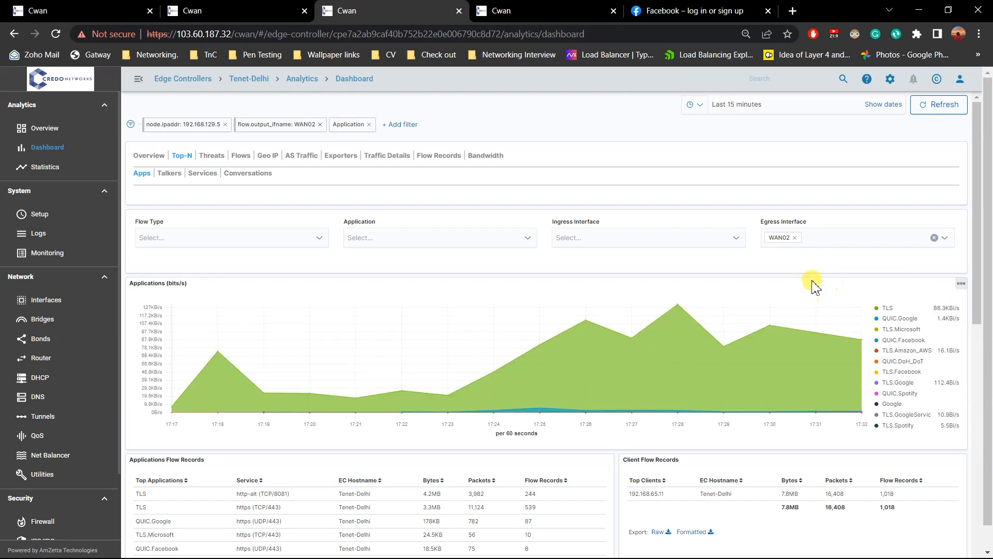
Open Facebook's forgotten-password page to generate more Facebook traffic.
{"action": "left_click", "coordinate": [667, 11]}
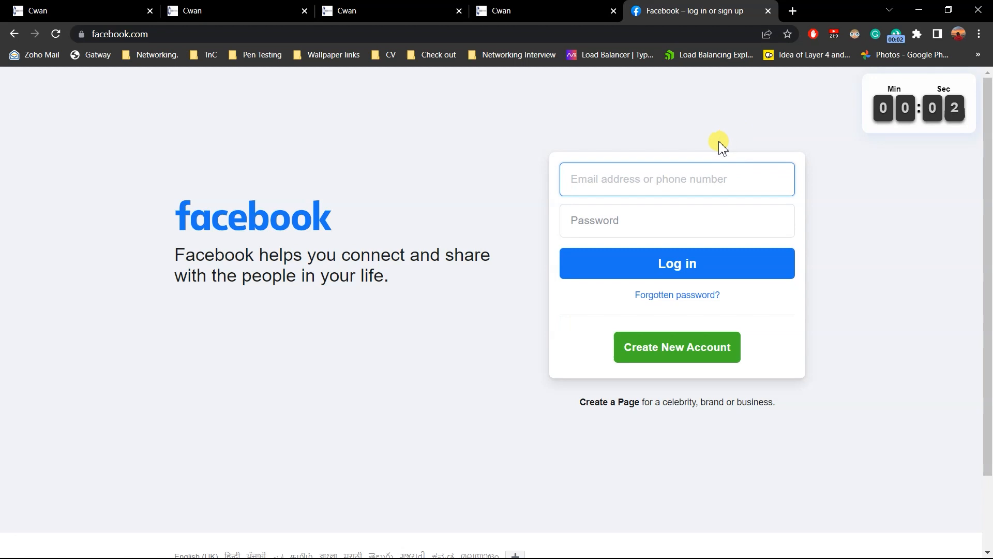
{"action": "left_click", "coordinate": [686, 296]}
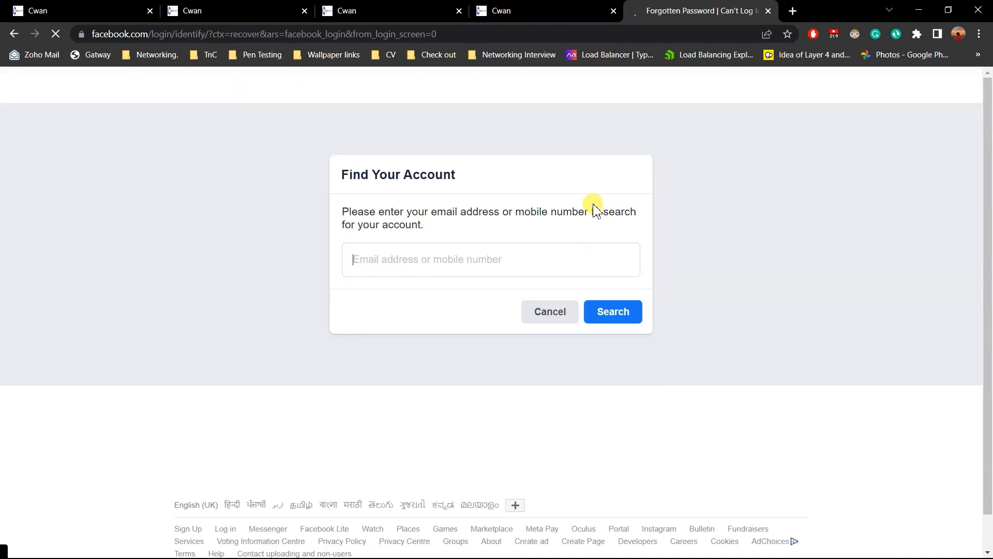
Switch to FileZilla, pause its running transfer queue and return to the Tenet-Delhi Interfaces page in Chrome.
{"action": "key", "text": "alt+Tab"}
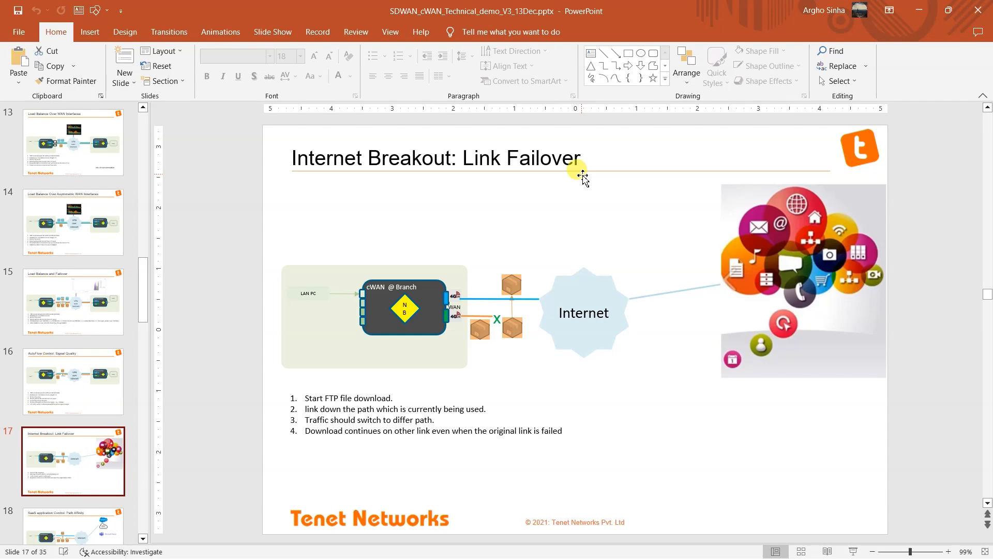
{"action": "left_click", "coordinate": [919, 10]}
{"action": "key", "text": "alt+Tab"}
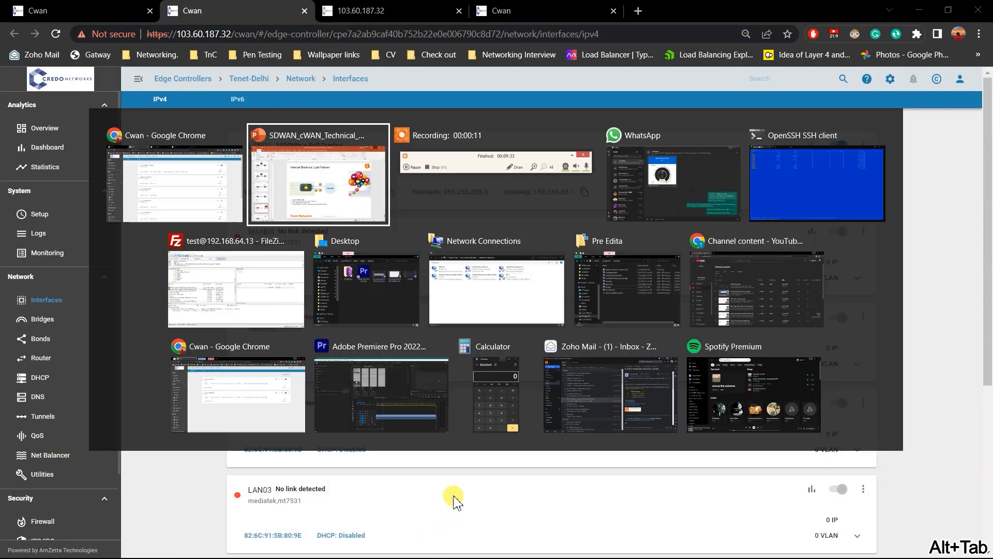
{"action": "key", "text": "Tab"}
{"action": "key", "text": "Tab"}
{"action": "key", "text": "Tab"}
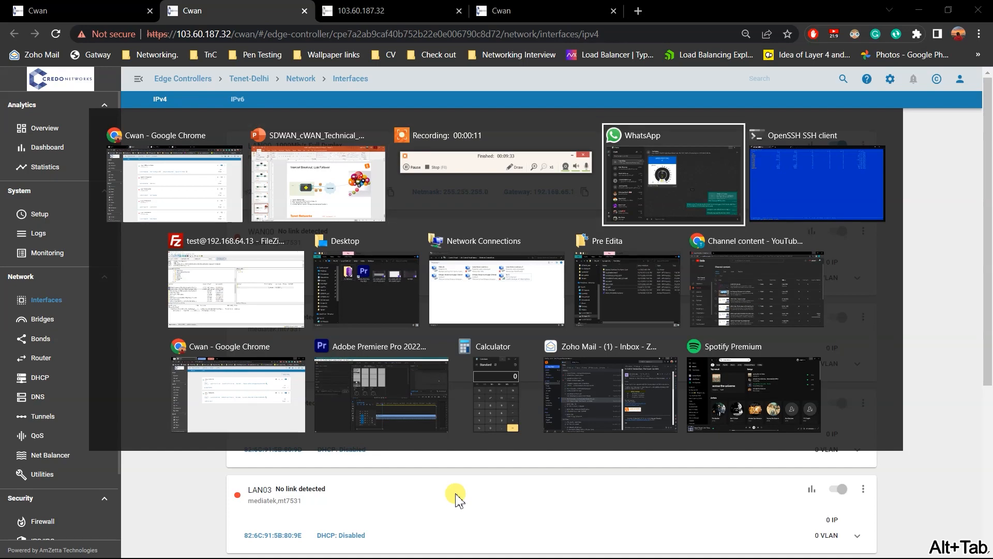
{"action": "key", "text": "Tab"}
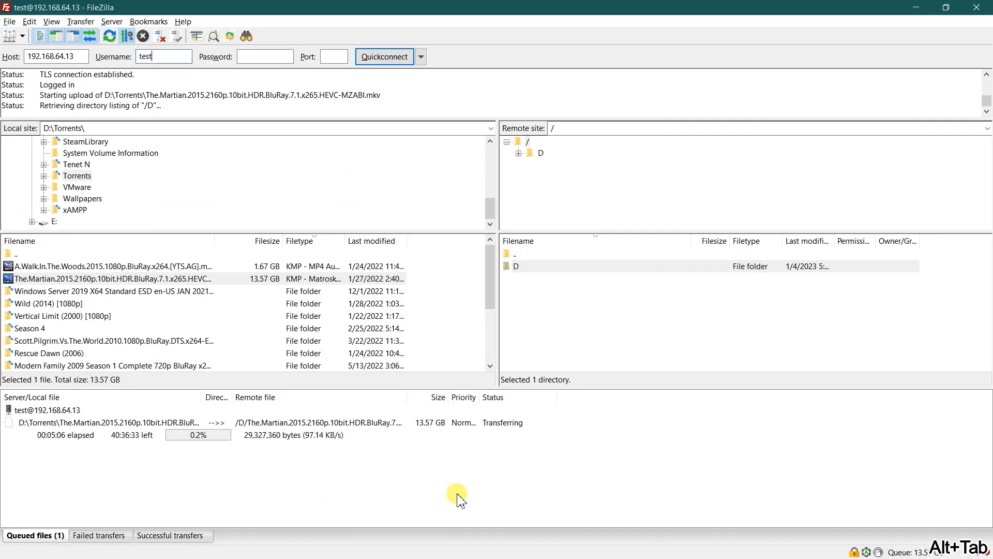
{"action": "right_click", "coordinate": [216, 433]}
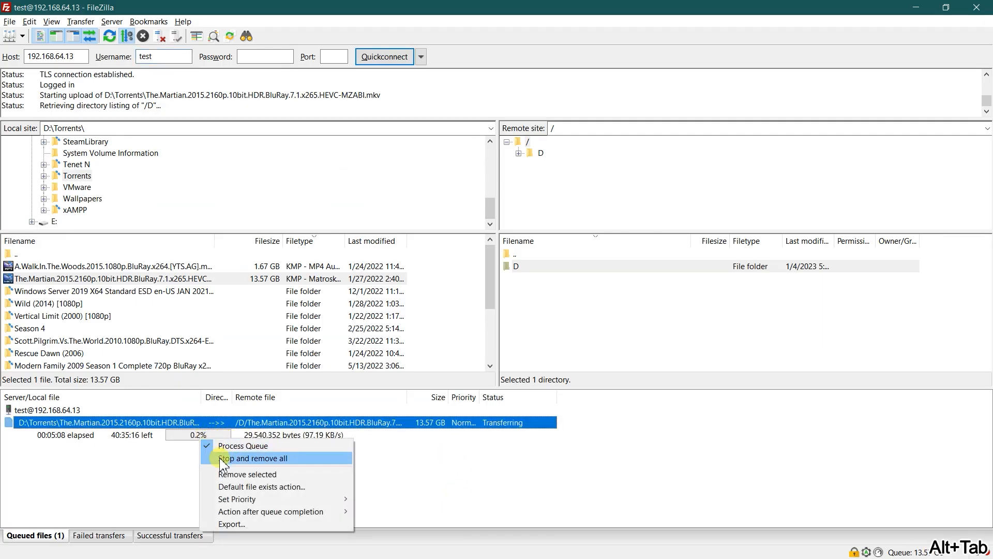
{"action": "left_click", "coordinate": [246, 447]}
{"action": "key", "text": "alt+Tab"}
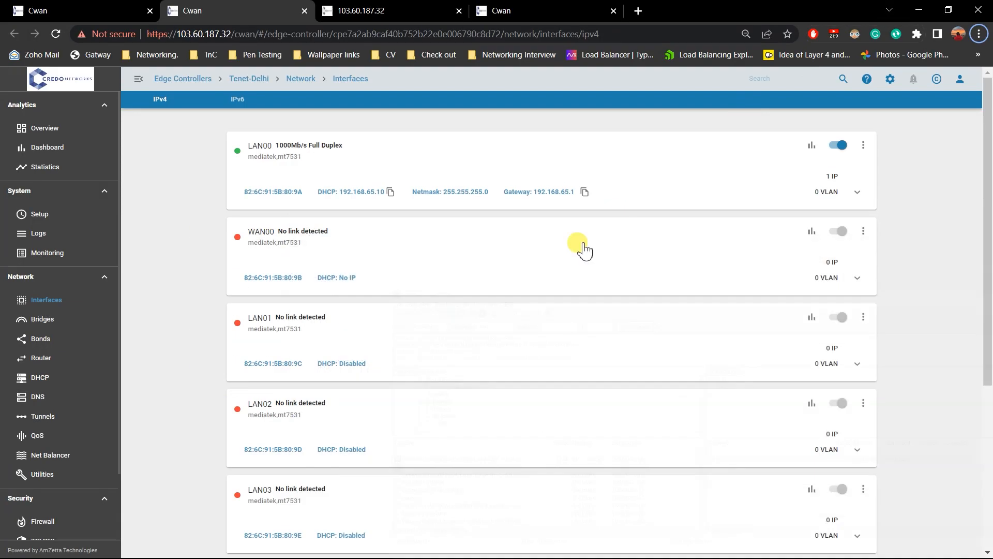
{"action": "key", "text": "alt+Tab"}
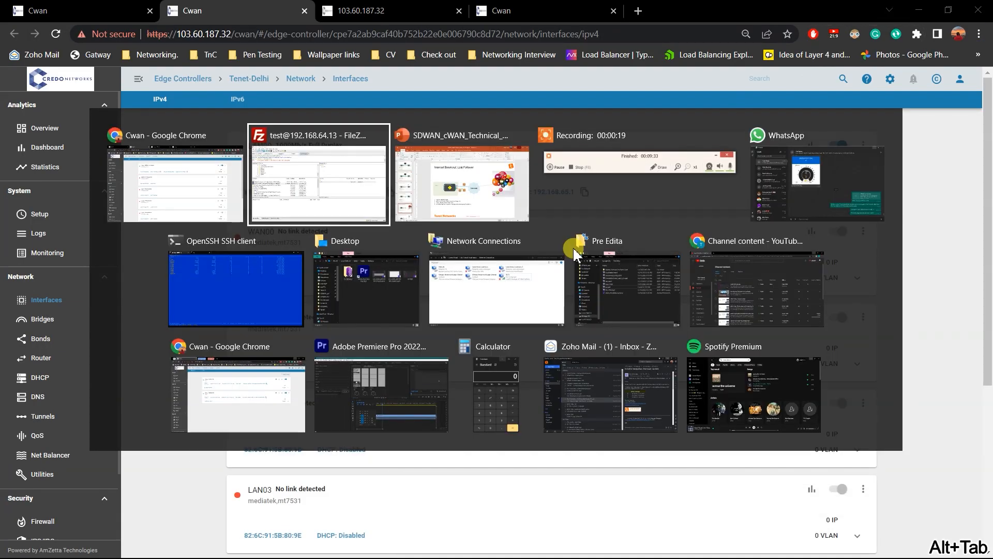
{"action": "left_click", "coordinate": [163, 490]}
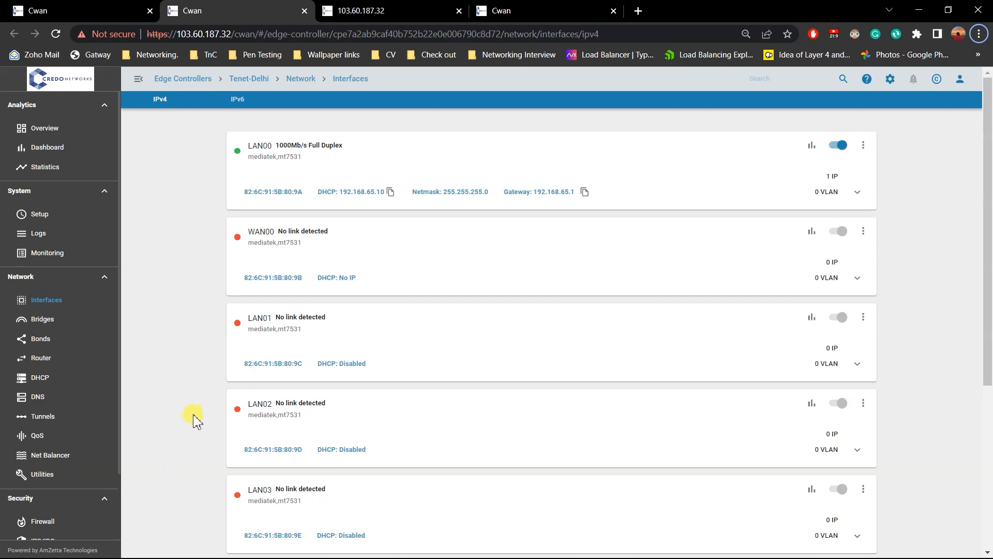
Edit Tenet-Delhi's balancing rule 1, adding amazon, amazonalexa, amazonaws and amazonvideo to its deep packet inspection protocols.
{"action": "left_click", "coordinate": [61, 7]}
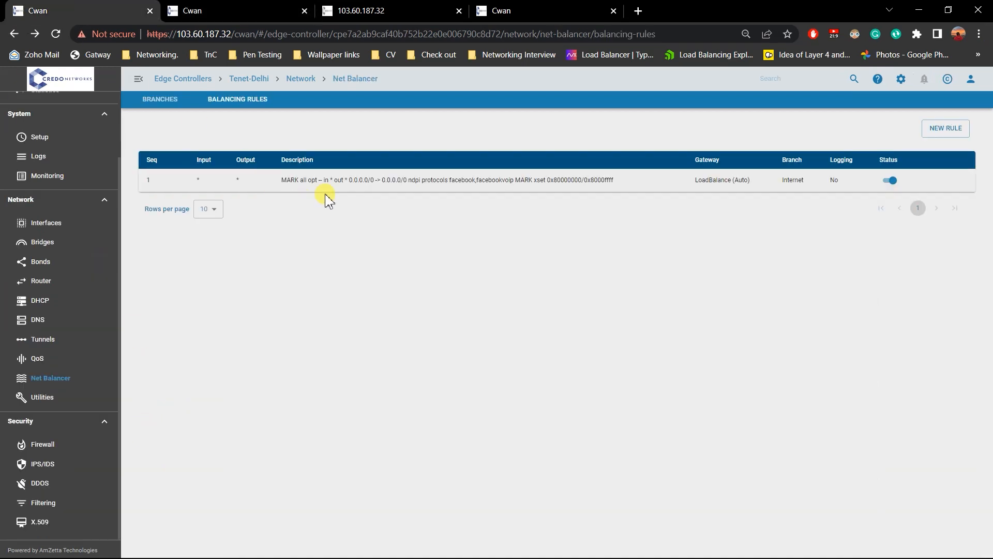
{"action": "left_click", "coordinate": [935, 182]}
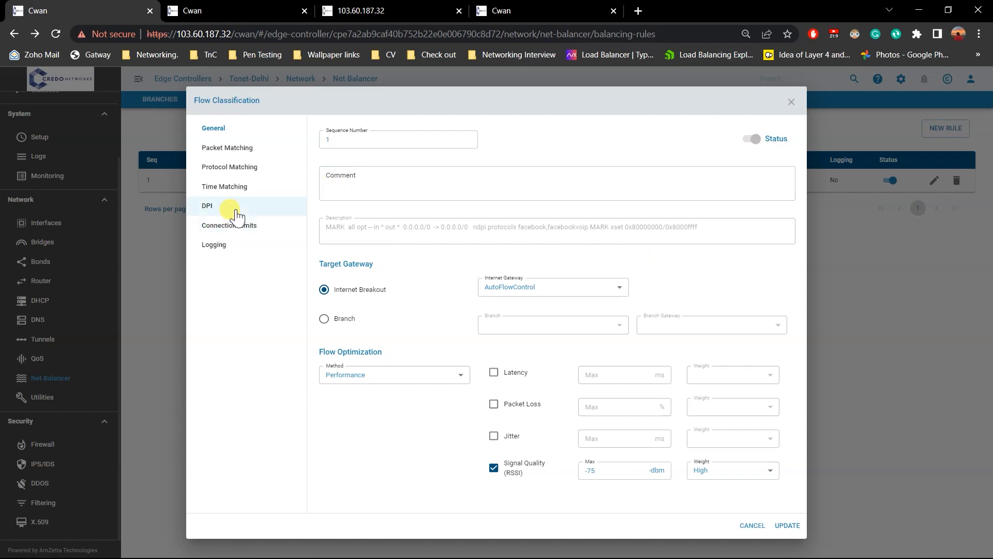
{"action": "left_click", "coordinate": [265, 205]}
{"action": "left_click", "coordinate": [731, 194]}
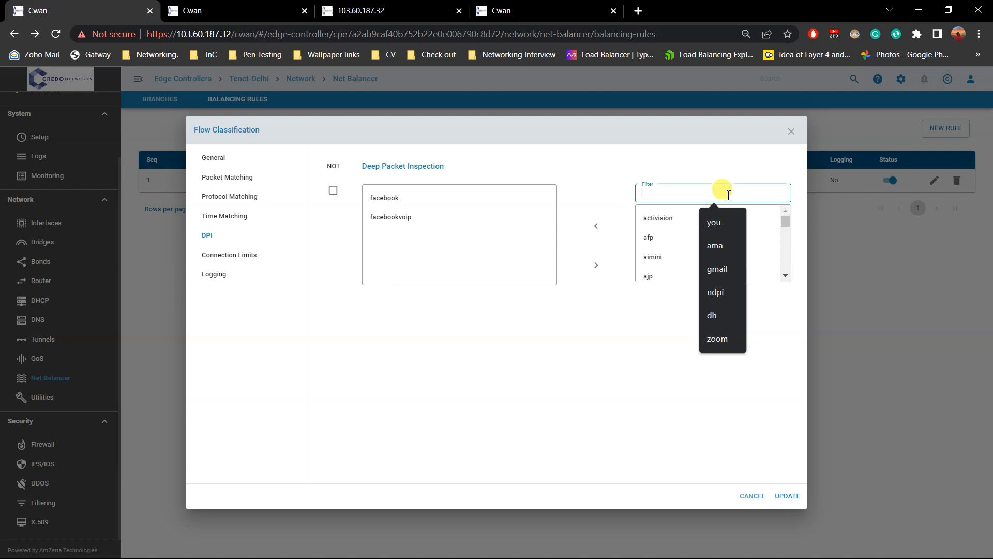
{"action": "type", "text": "ama"}
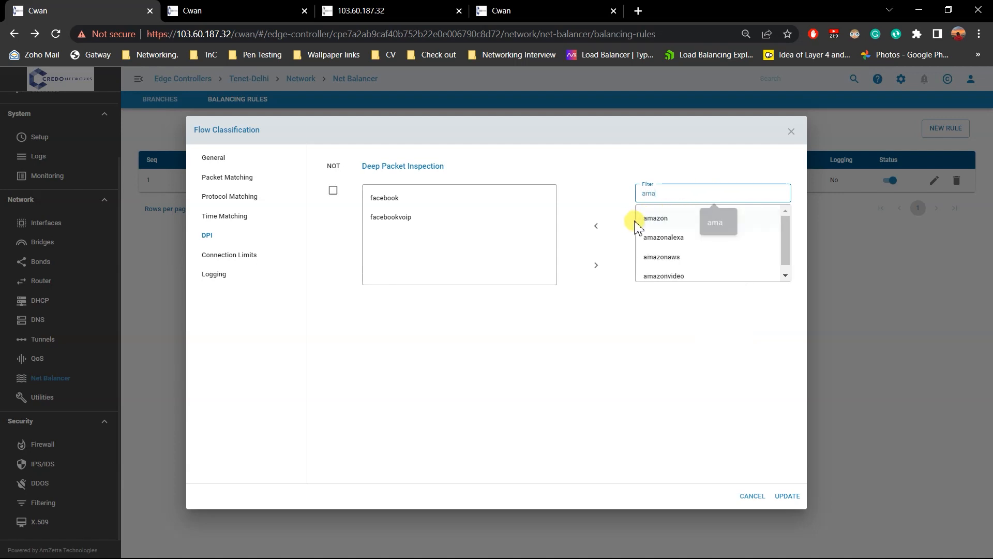
{"action": "left_click", "coordinate": [686, 221]}
{"action": "left_click", "coordinate": [695, 236]}
{"action": "left_click", "coordinate": [702, 275], "text": "shift"}
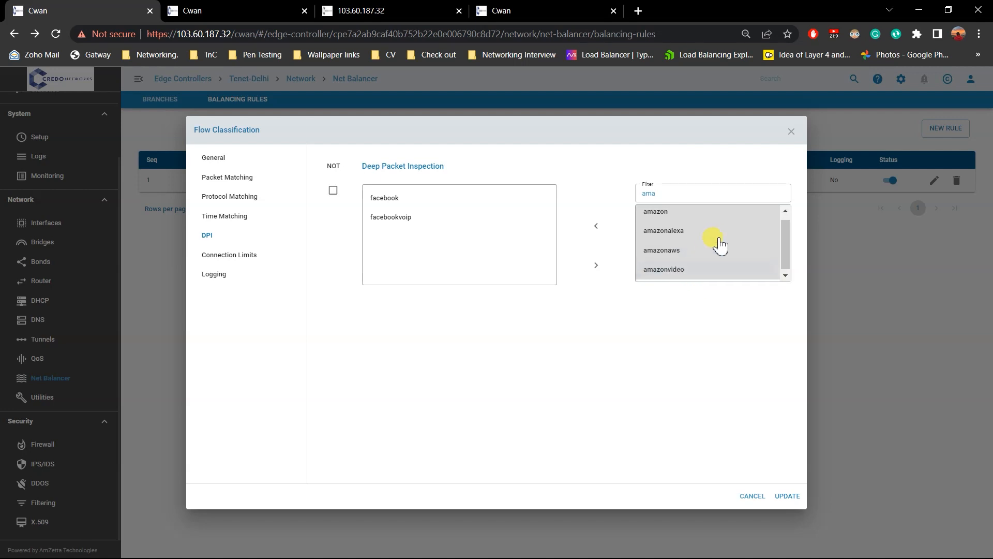
{"action": "left_click", "coordinate": [595, 226]}
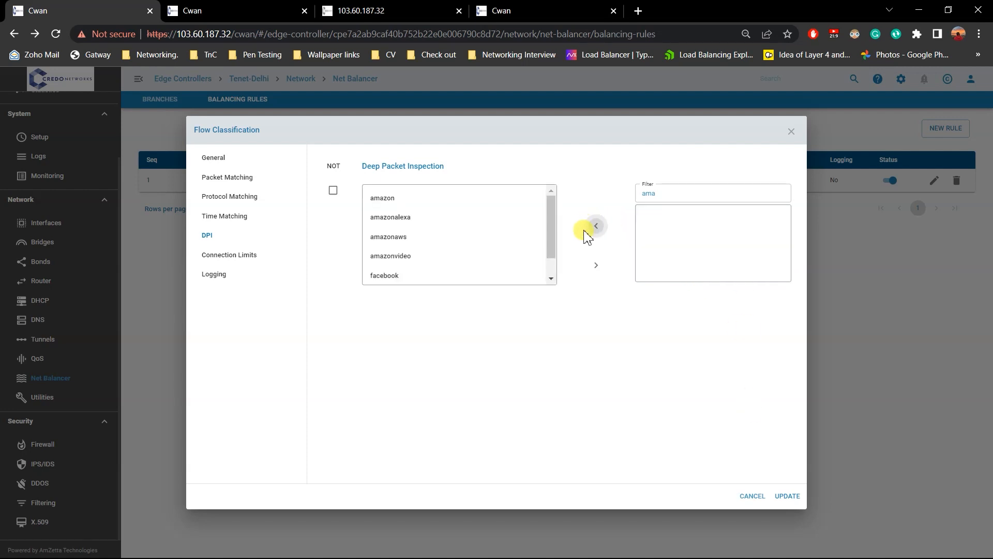
Set the rule's internet breakout gateway to 0002: Lte1 (WAN01) (10.26.125.129) and save the updated rule.
{"action": "left_click", "coordinate": [230, 157]}
{"action": "left_click", "coordinate": [590, 288]}
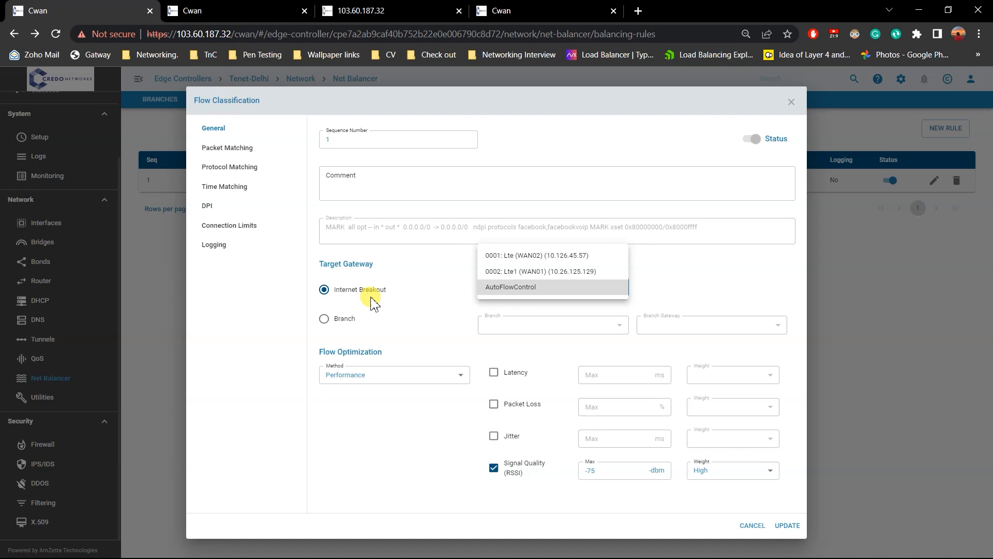
{"action": "key", "text": "alt+Tab"}
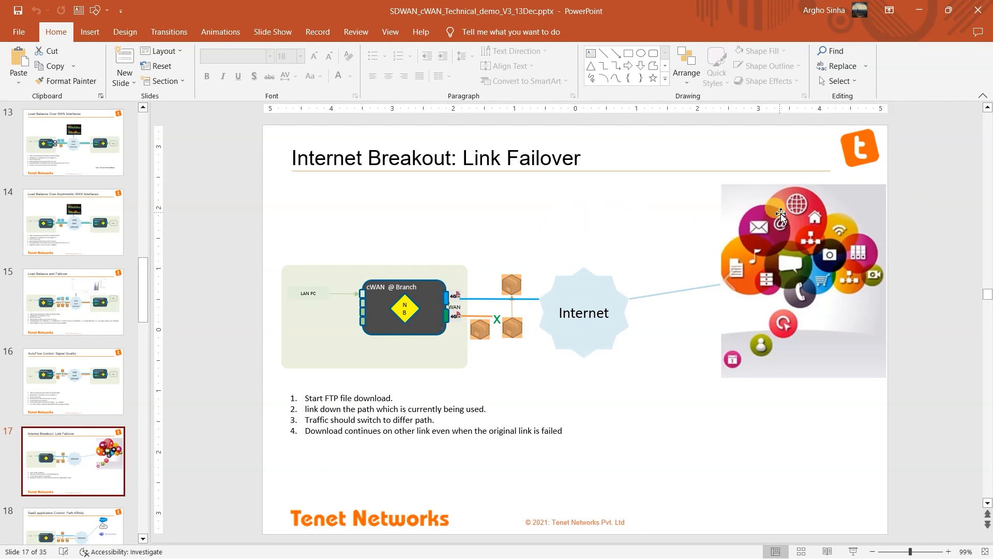
{"action": "key", "text": "alt+Tab"}
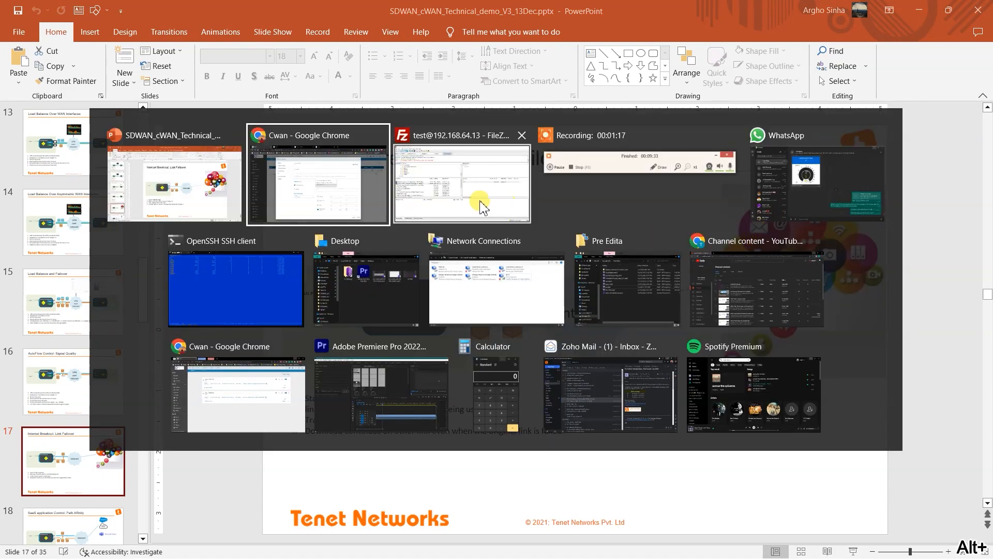
{"action": "left_click", "coordinate": [362, 195]}
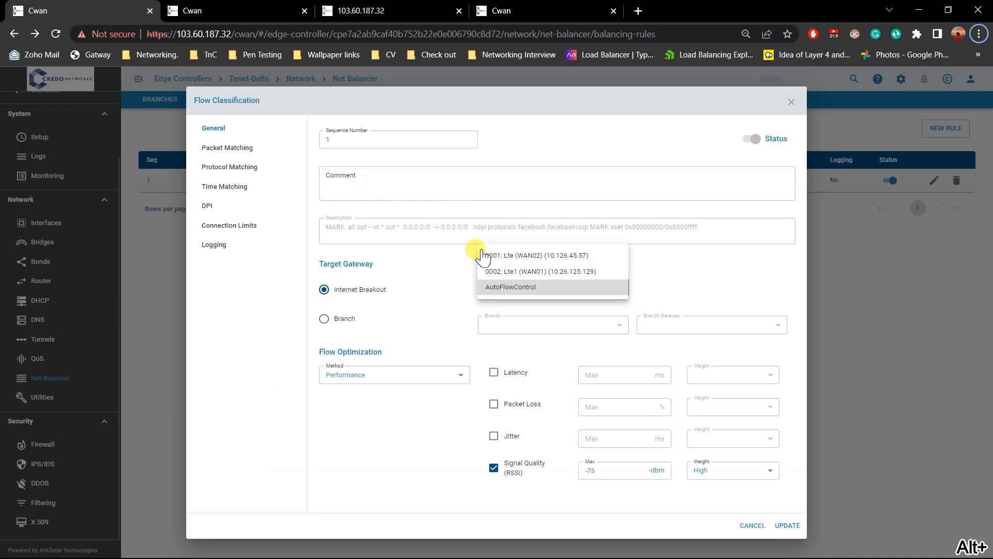
{"action": "left_click", "coordinate": [559, 273]}
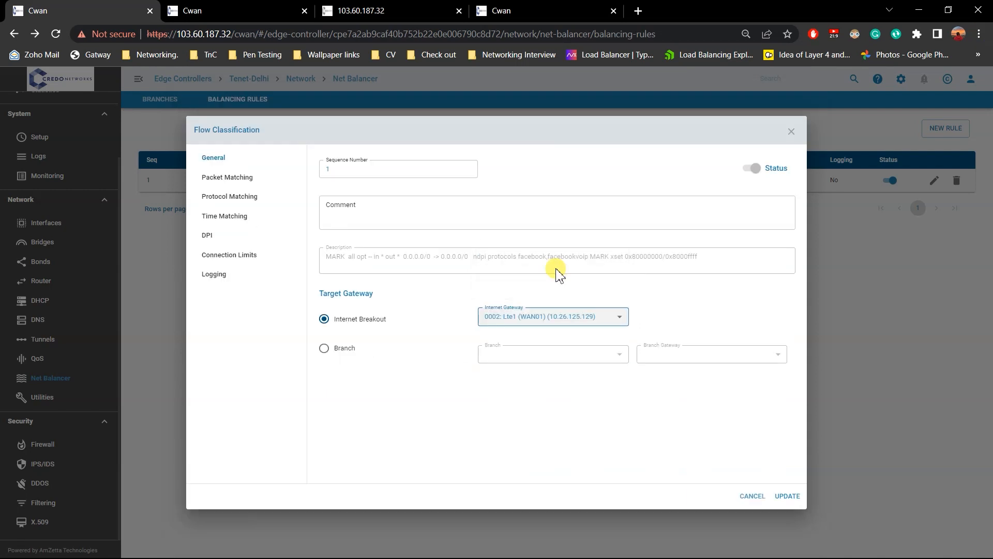
{"action": "left_click", "coordinate": [786, 496]}
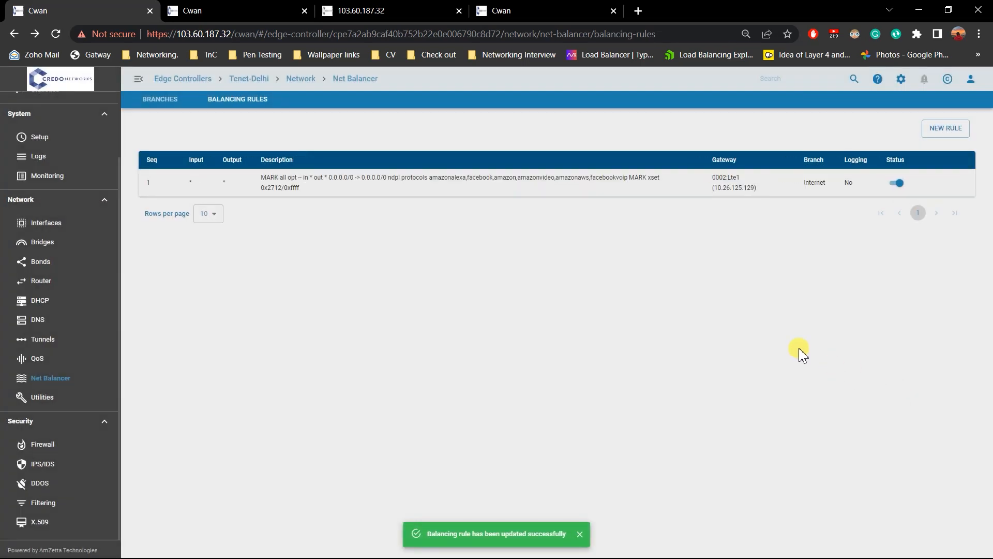
Open facebook.com and amazon.in in separate new browser tabs to generate Facebook and Amazon traffic.
{"action": "left_click", "coordinate": [639, 9]}
{"action": "type", "text": "facebook.com"}
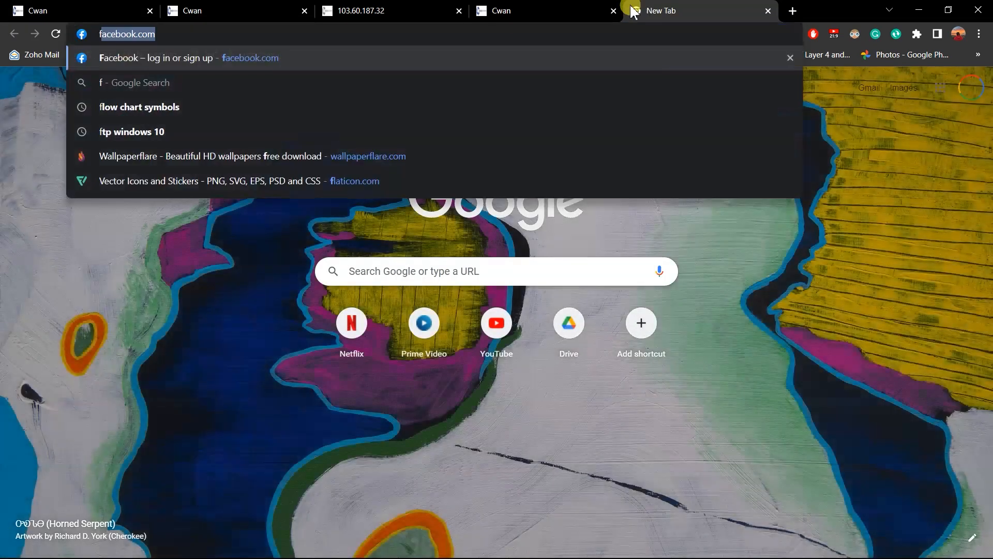
{"action": "key", "text": "Return"}
{"action": "left_click", "coordinate": [795, 12]}
{"action": "type", "text": "amazon.in"}
{"action": "key", "text": "Return"}
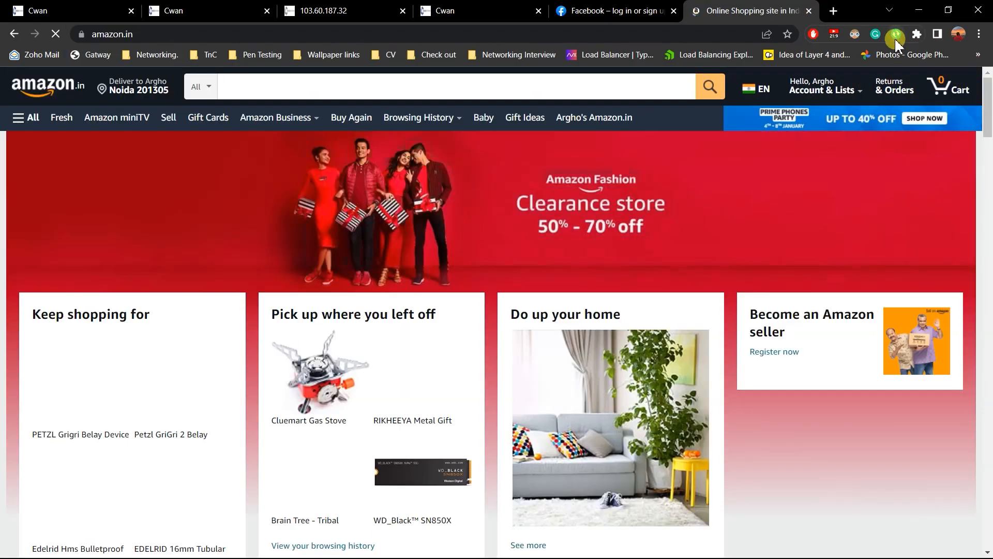
Start Auto Refresh Plus on the Amazon and Facebook pages at the 0.25-second interval and check both pages keep reloading.
{"action": "left_click", "coordinate": [896, 44]}
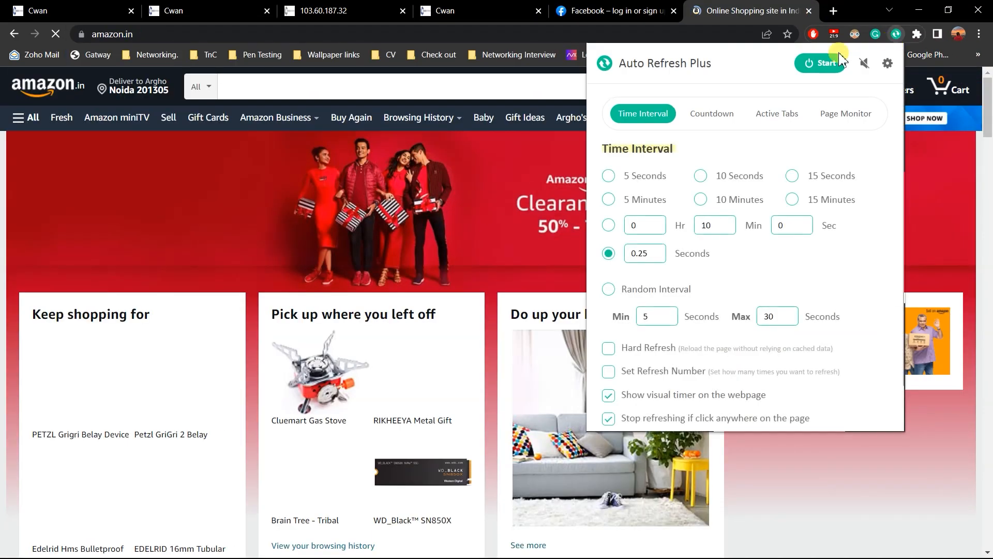
{"action": "left_click", "coordinate": [823, 62]}
{"action": "key", "text": "ctrl+shift+Tab"}
{"action": "left_click", "coordinate": [896, 44]}
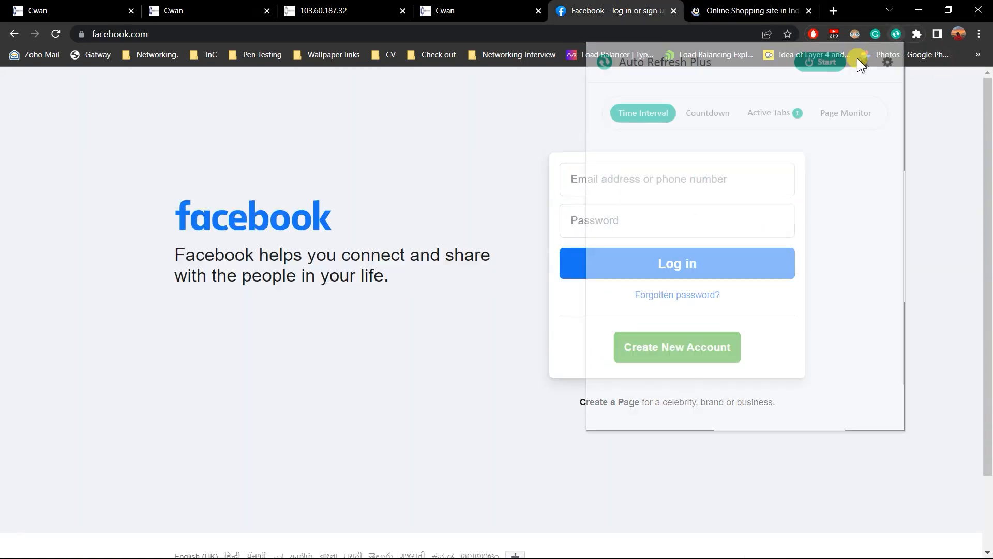
{"action": "left_click", "coordinate": [825, 62]}
{"action": "left_click", "coordinate": [717, 6]}
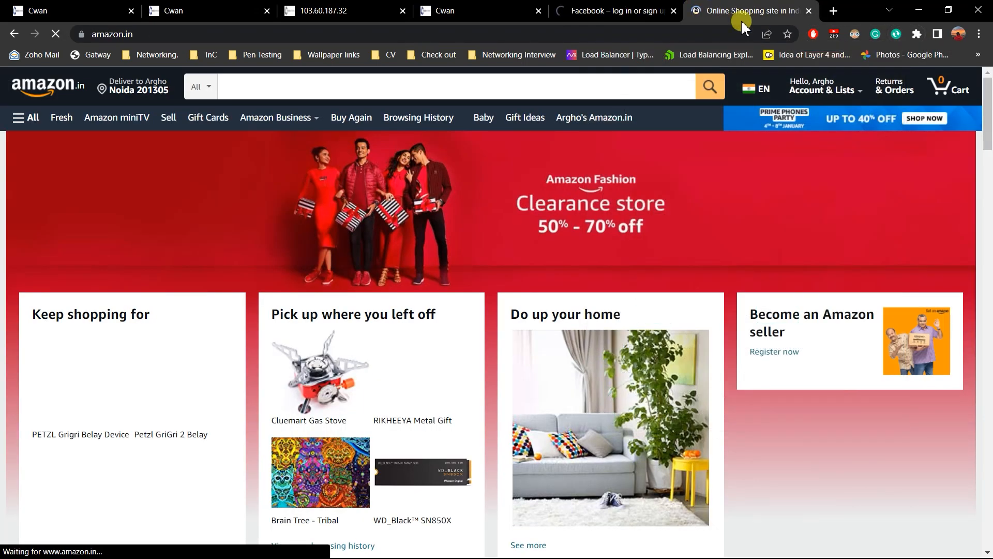
{"action": "key", "text": "ctrl+shift+Tab"}
{"action": "left_click", "coordinate": [753, 8]}
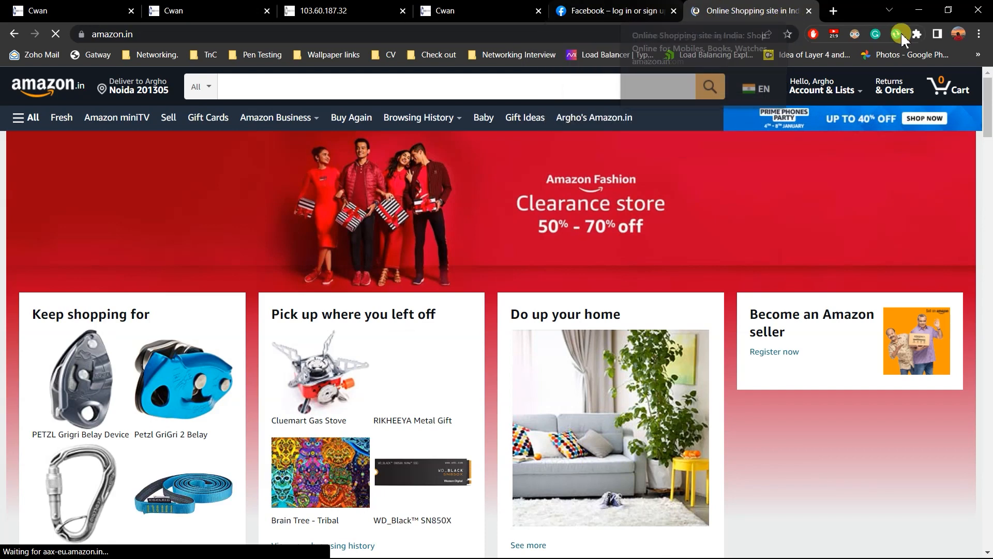
{"action": "left_click", "coordinate": [875, 33]}
{"action": "left_click", "coordinate": [895, 34]}
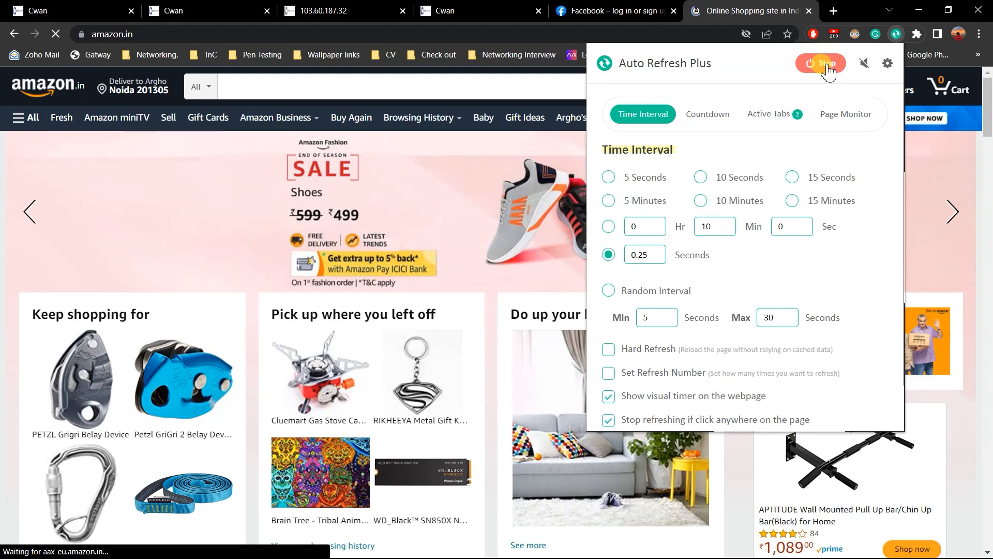
{"action": "left_click", "coordinate": [613, 10]}
{"action": "left_click", "coordinate": [737, 6]}
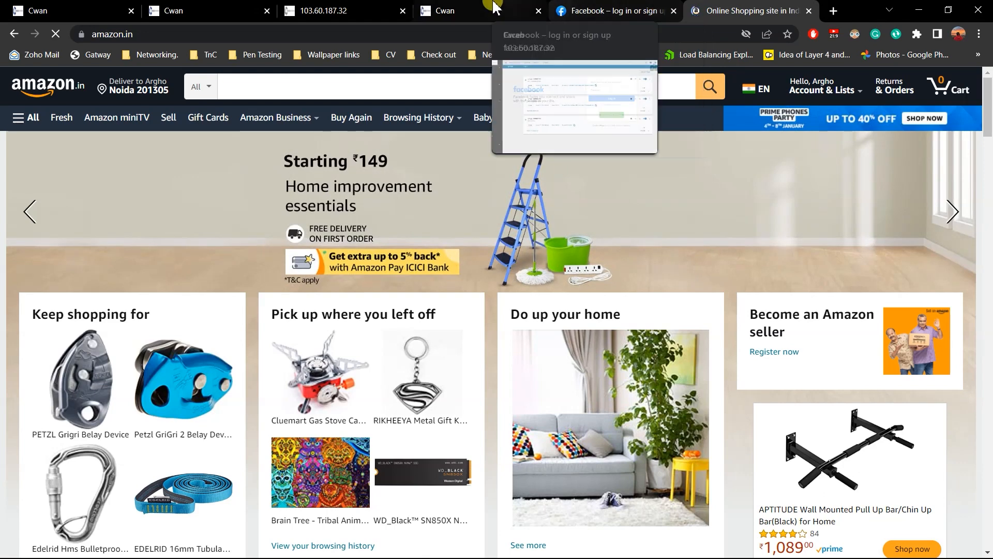
Return to Tenet-Delhi's controller page and open the Top-N applications view of its analytics dashboard.
{"action": "left_click", "coordinate": [344, 9]}
{"action": "left_click", "coordinate": [239, 6]}
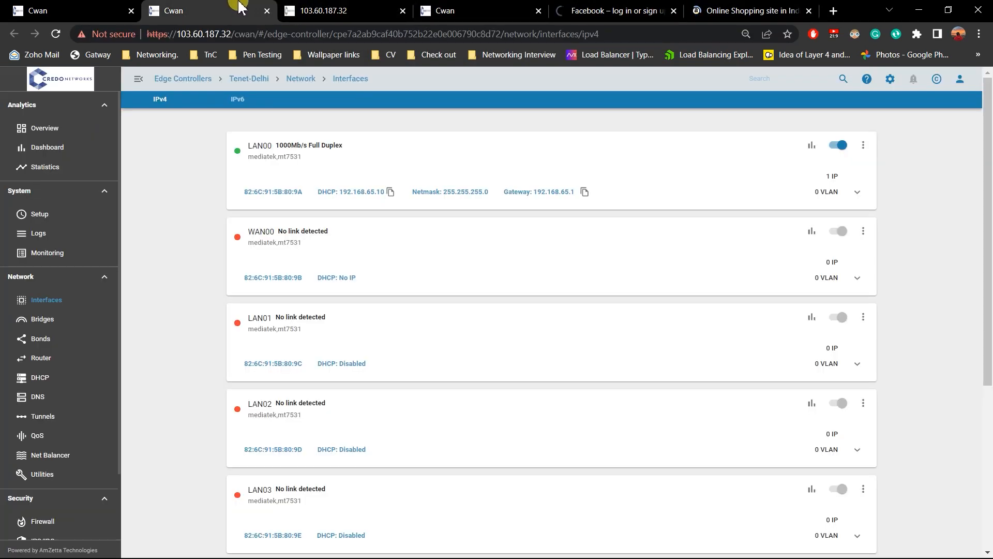
{"action": "left_click", "coordinate": [58, 7]}
{"action": "scroll", "coordinate": [78, 197], "scroll_direction": "up", "scroll_amount": 2}
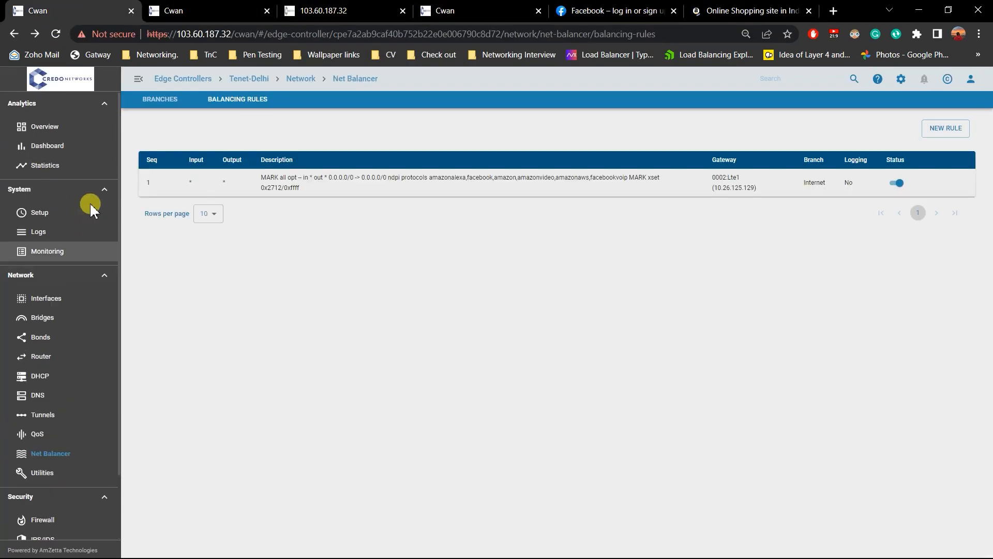
{"action": "left_click", "coordinate": [66, 150]}
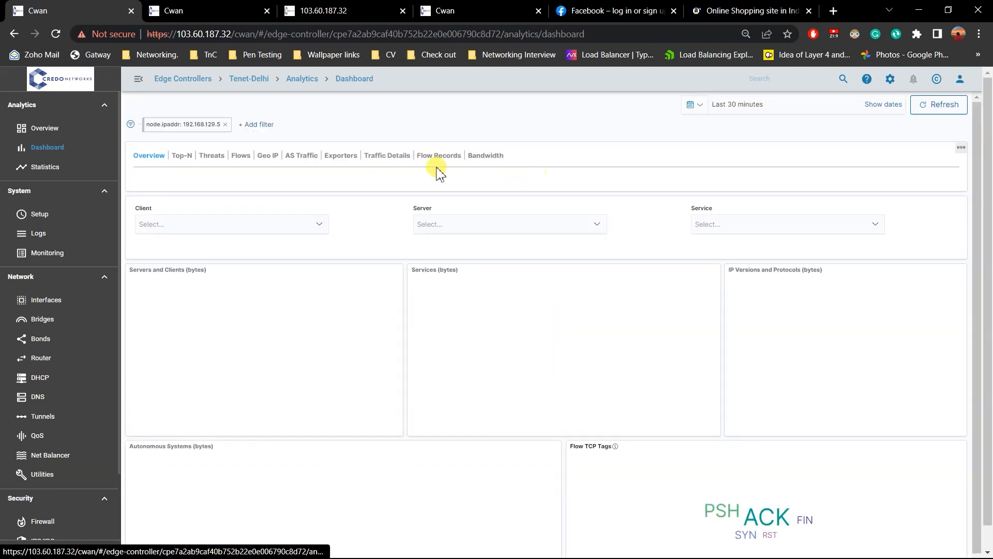
{"action": "left_click", "coordinate": [183, 156]}
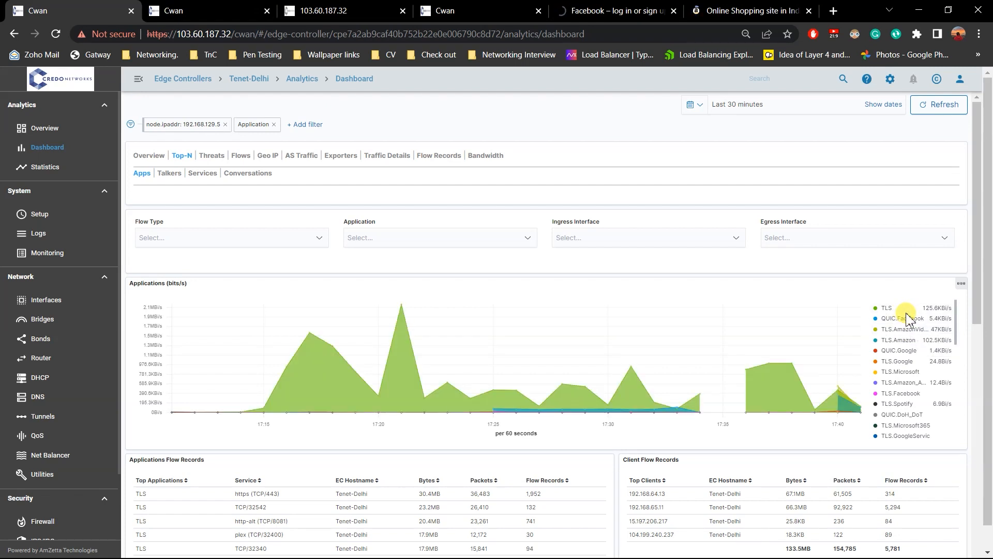
Filter the Top-N dashboard by the applications DNS.Amazon and TLS.Amazon.
{"action": "left_click", "coordinate": [469, 236]}
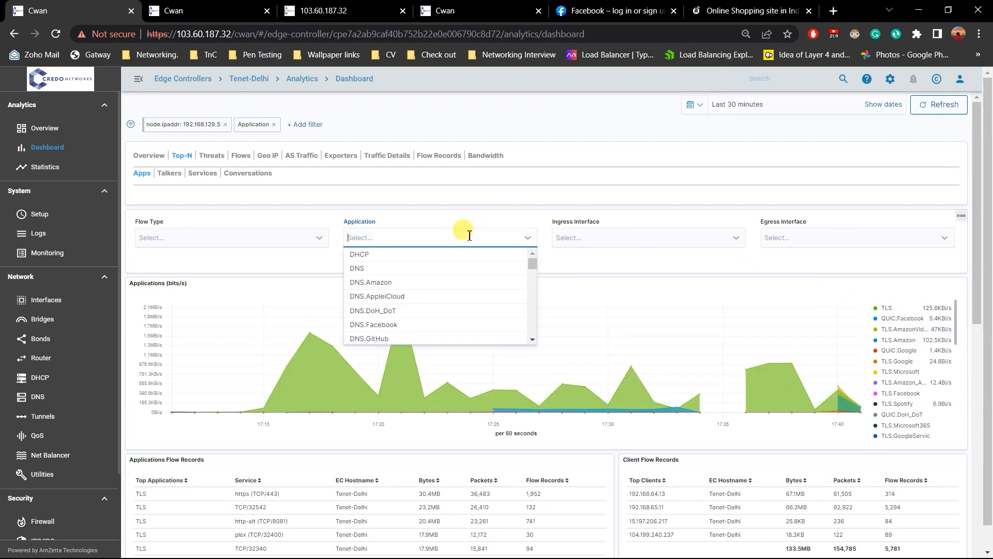
{"action": "type", "text": "ama"}
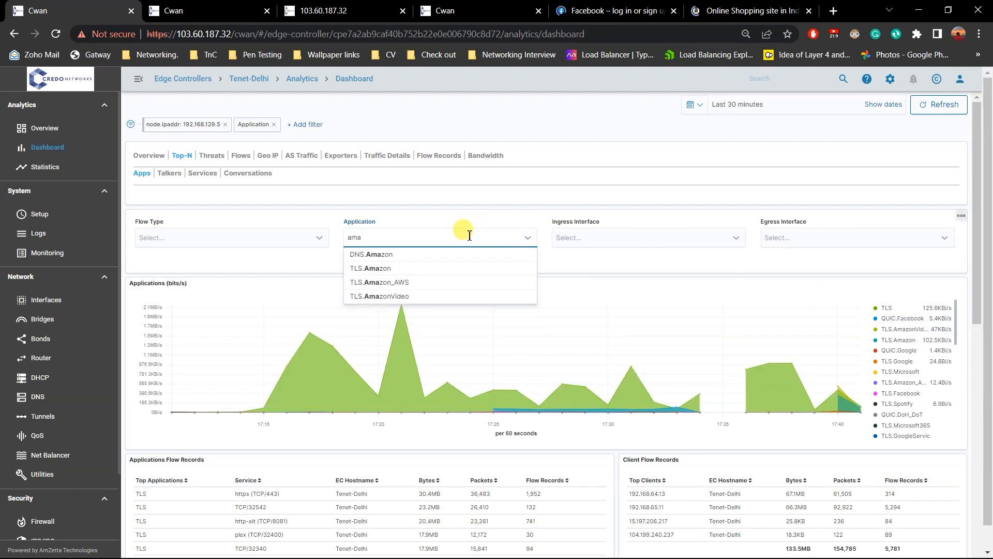
{"action": "left_click", "coordinate": [357, 254]}
{"action": "type", "text": "a"}
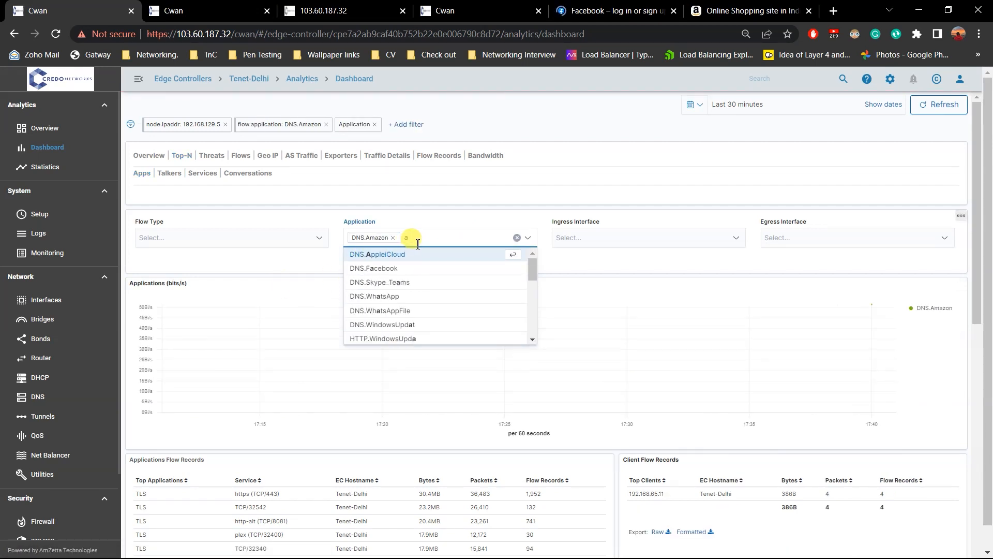
{"action": "type", "text": "ma"}
{"action": "left_click", "coordinate": [408, 262]}
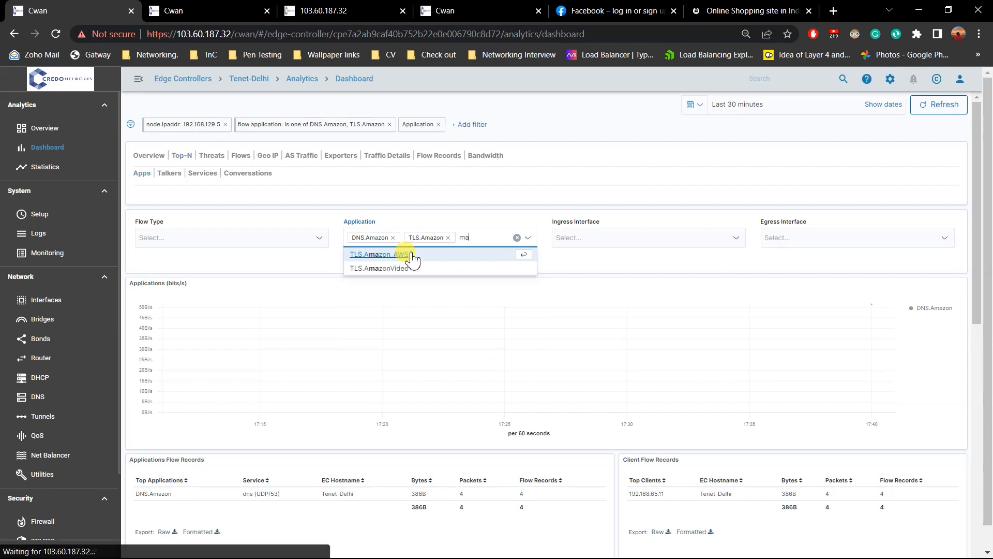
Add TLS.Amazon_AWS and TLS.AmazonVideo to the dashboard's application filter.
{"action": "type", "text": "mam"}
{"action": "key", "text": "BackSpace"}
{"action": "key", "text": "BackSpace"}
{"action": "key", "text": "BackSpace"}
{"action": "type", "text": "ama"}
{"action": "left_click", "coordinate": [406, 254]}
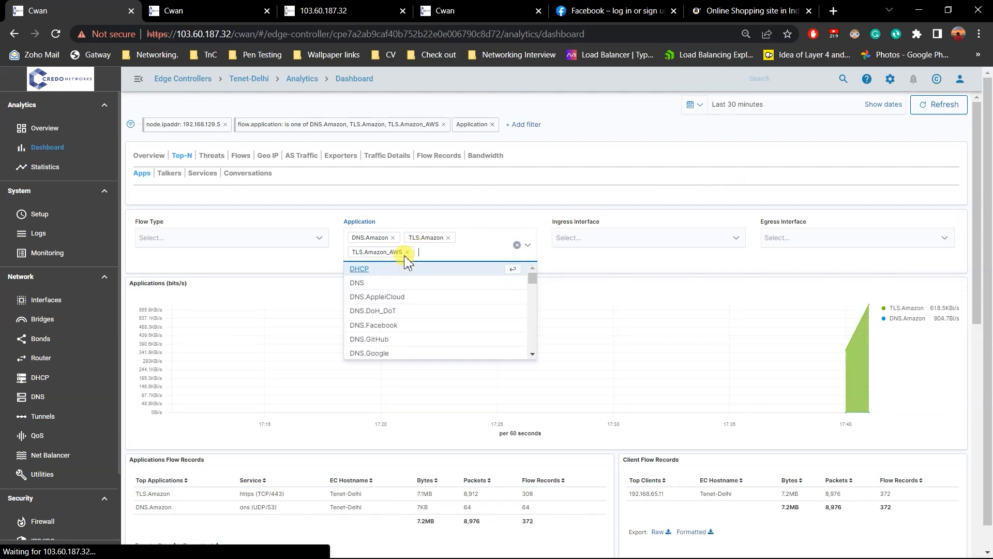
{"action": "type", "text": "amam"}
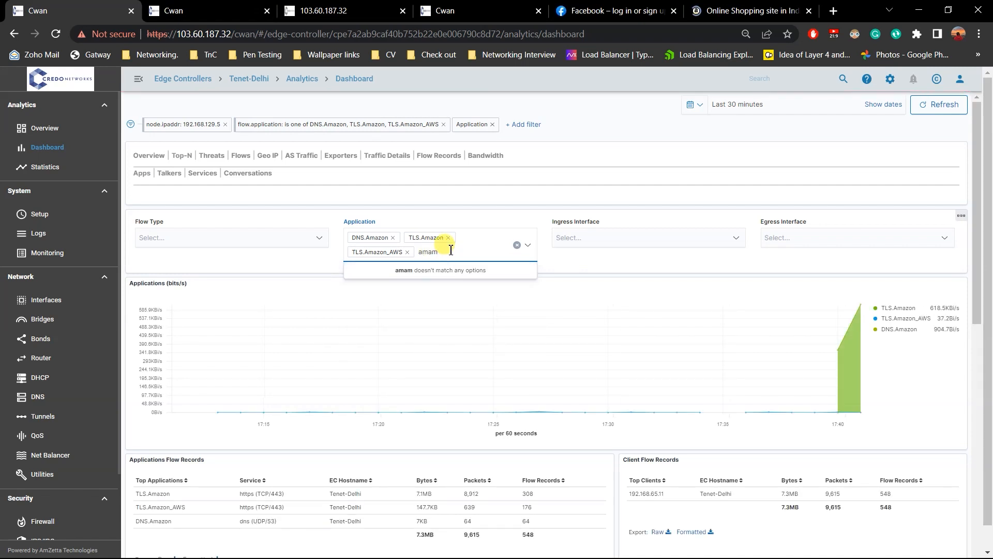
{"action": "key", "text": "BackSpace"}
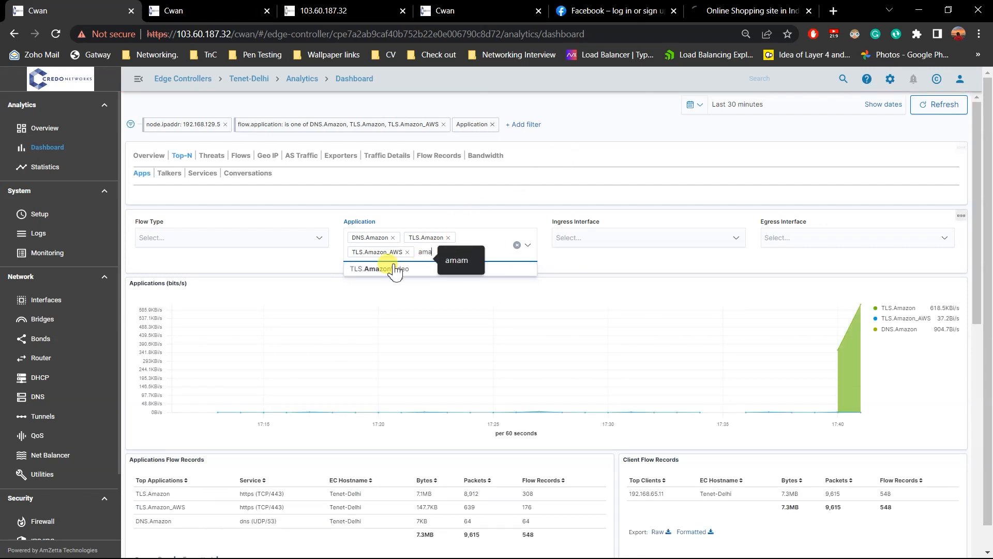
{"action": "left_click", "coordinate": [375, 270]}
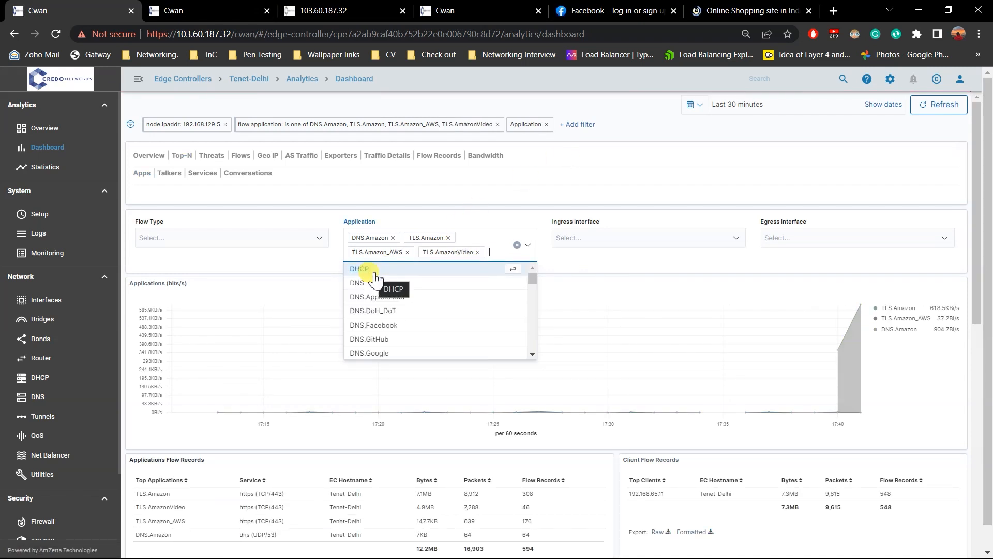
Add DNS.Facebook, QUIC.Facebook and TLS.Facebook to the dashboard's application filter.
{"action": "type", "text": "ga"}
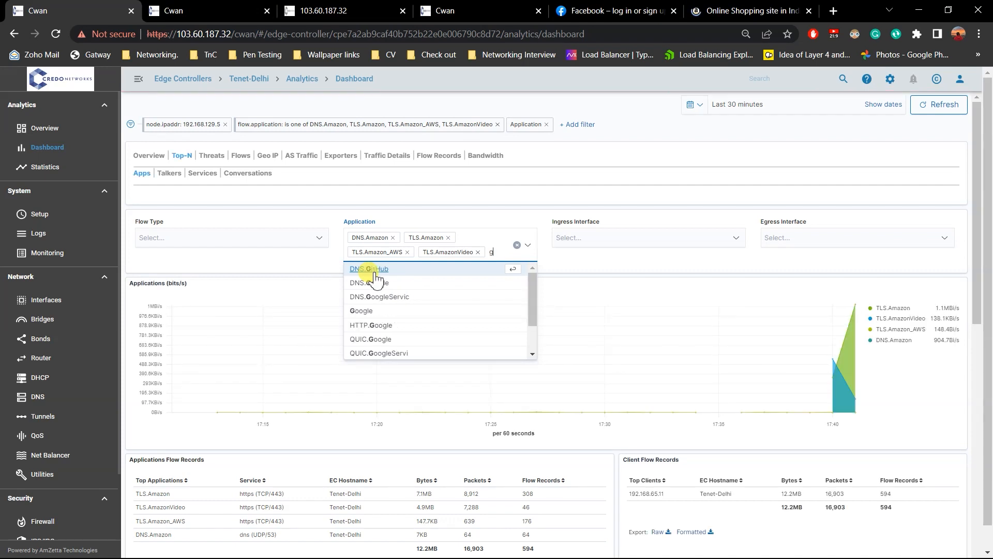
{"action": "key", "text": "BackSpace"}
{"action": "key", "text": "BackSpace"}
{"action": "type", "text": "ga"}
{"action": "key", "text": "BackSpace"}
{"action": "key", "text": "BackSpace"}
{"action": "type", "text": "fac"}
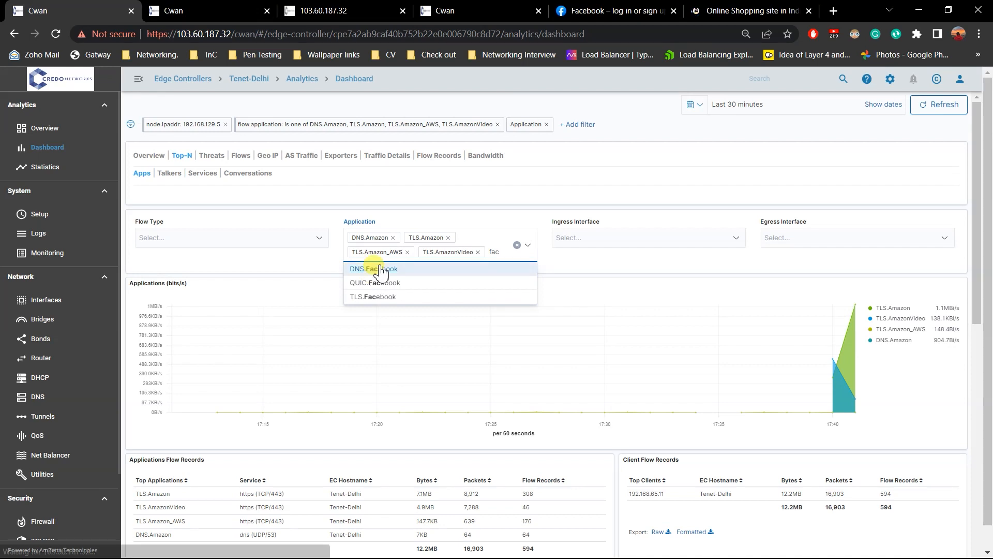
{"action": "left_click", "coordinate": [374, 273]}
{"action": "type", "text": "fa"}
{"action": "left_click", "coordinate": [371, 284]}
{"action": "type", "text": "fa"}
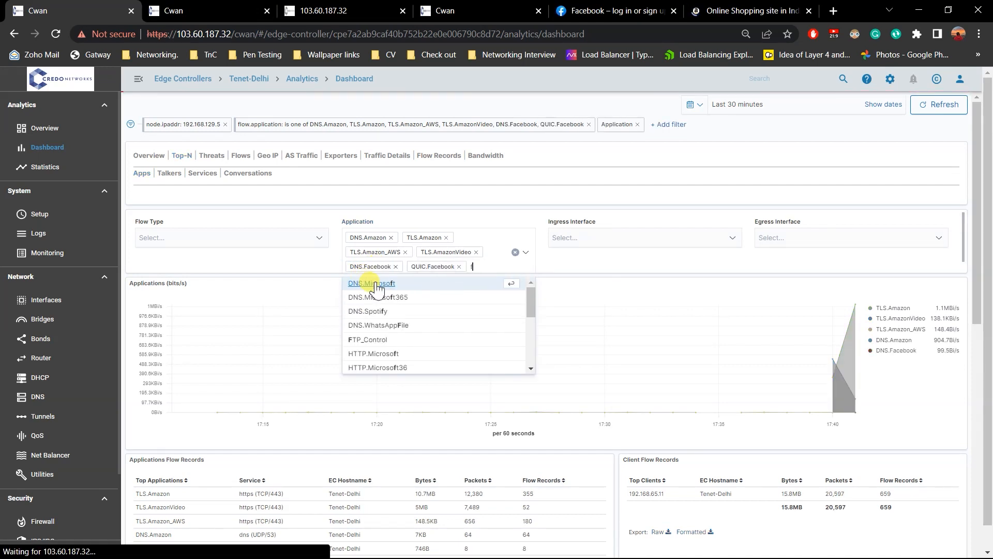
{"action": "left_click", "coordinate": [377, 284]}
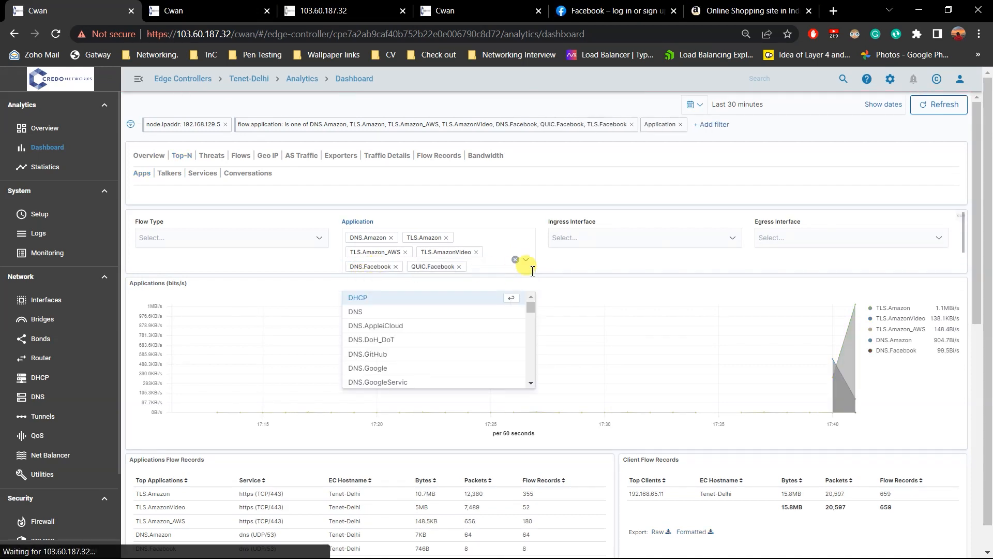
{"action": "left_click", "coordinate": [582, 261]}
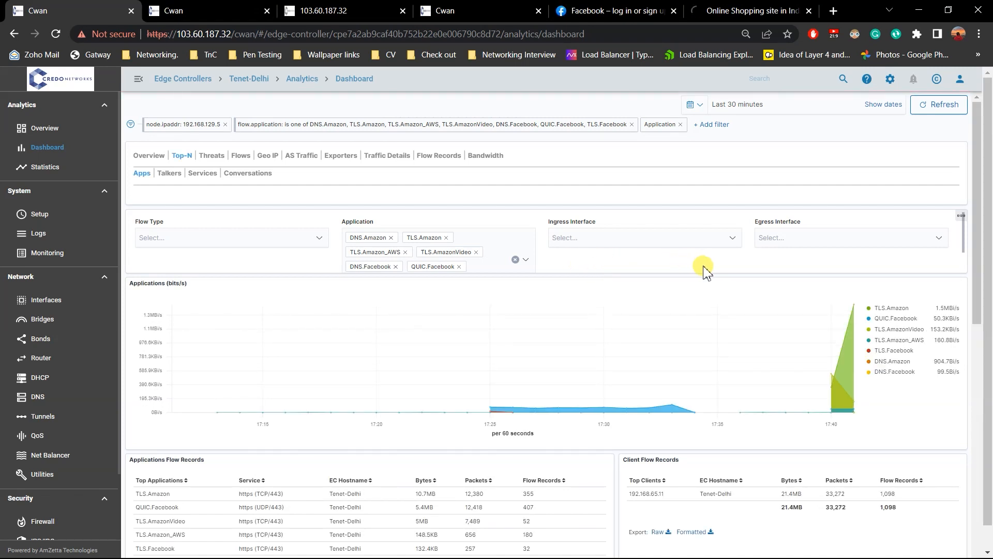
Limit the filtered application traffic to the egress interface WAN01.
{"action": "left_click", "coordinate": [864, 241]}
{"action": "scroll", "coordinate": [858, 275], "scroll_direction": "down", "scroll_amount": 2}
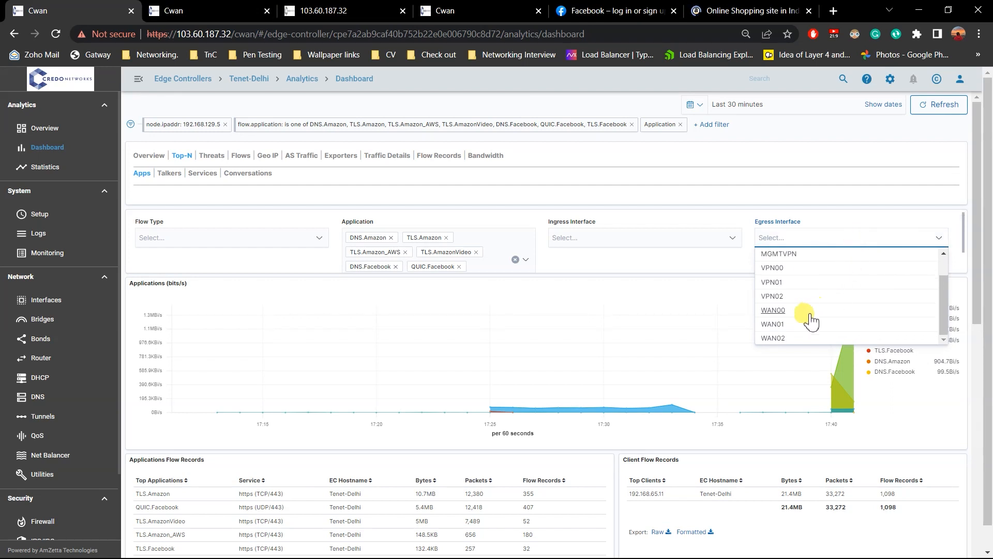
{"action": "left_click", "coordinate": [807, 323]}
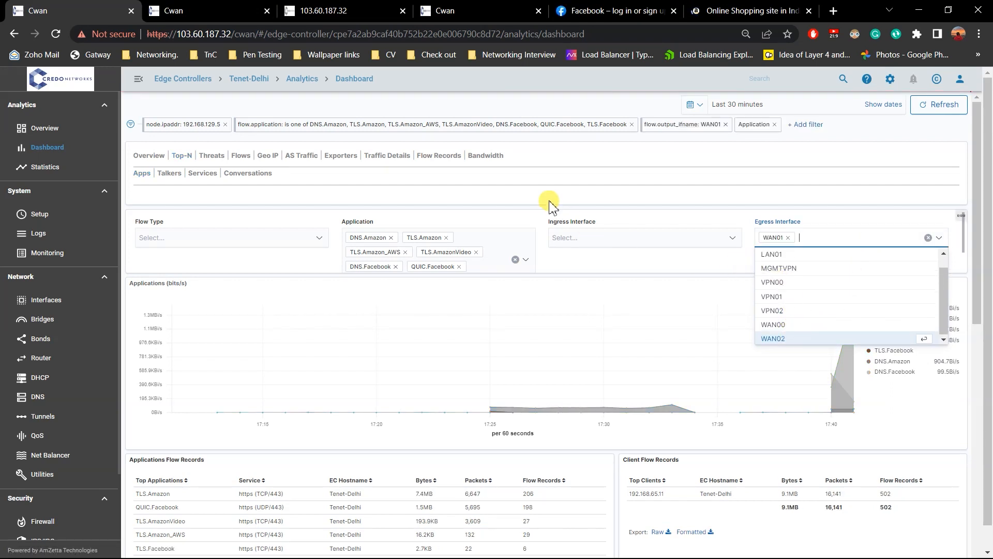
{"action": "left_click", "coordinate": [719, 263]}
Open Tenet-Delhi's balancing rule 1 in the second controller tab to review its internet breakout gateway.
{"action": "left_click", "coordinate": [209, 9]}
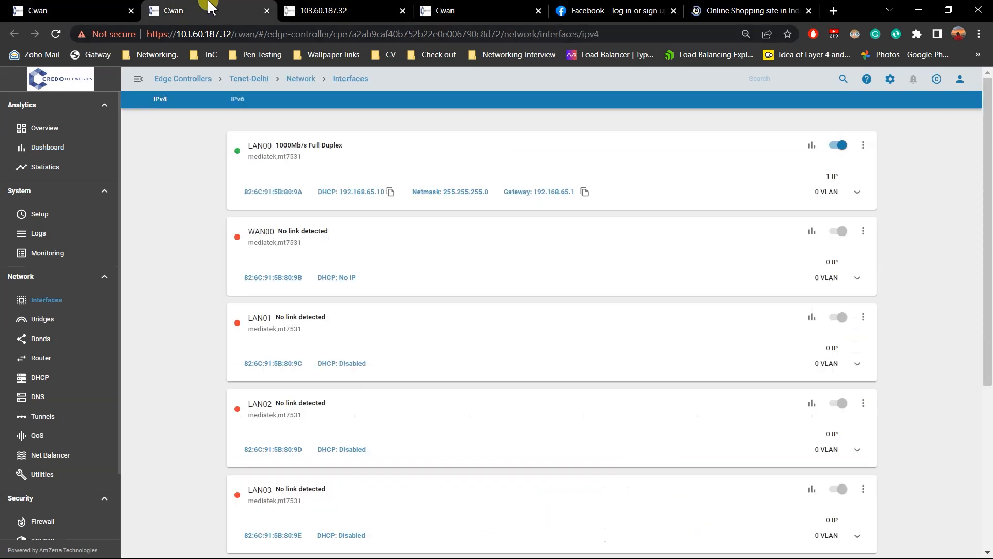
{"action": "left_click", "coordinate": [299, 7]}
{"action": "left_click", "coordinate": [472, 8]}
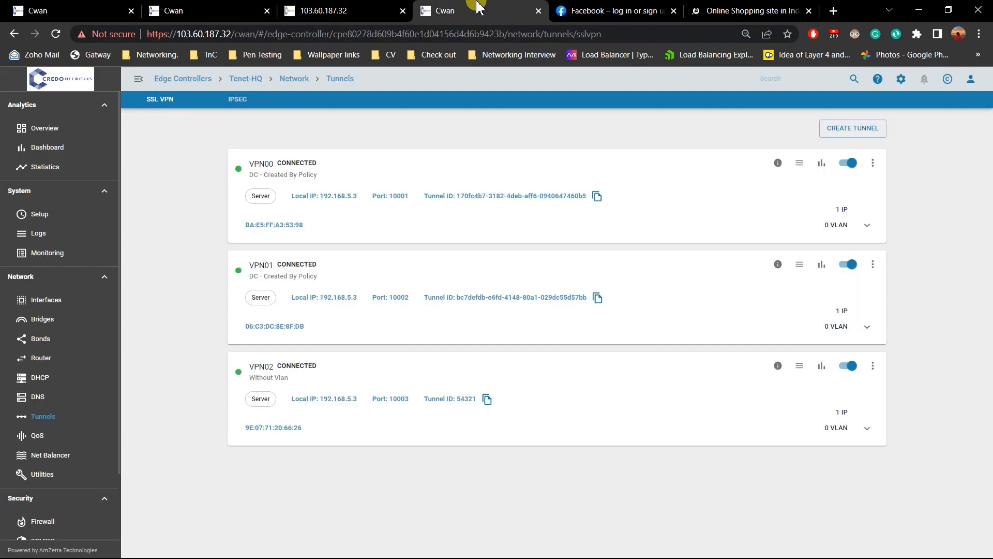
{"action": "left_click", "coordinate": [71, 7]}
{"action": "left_click", "coordinate": [171, 7]}
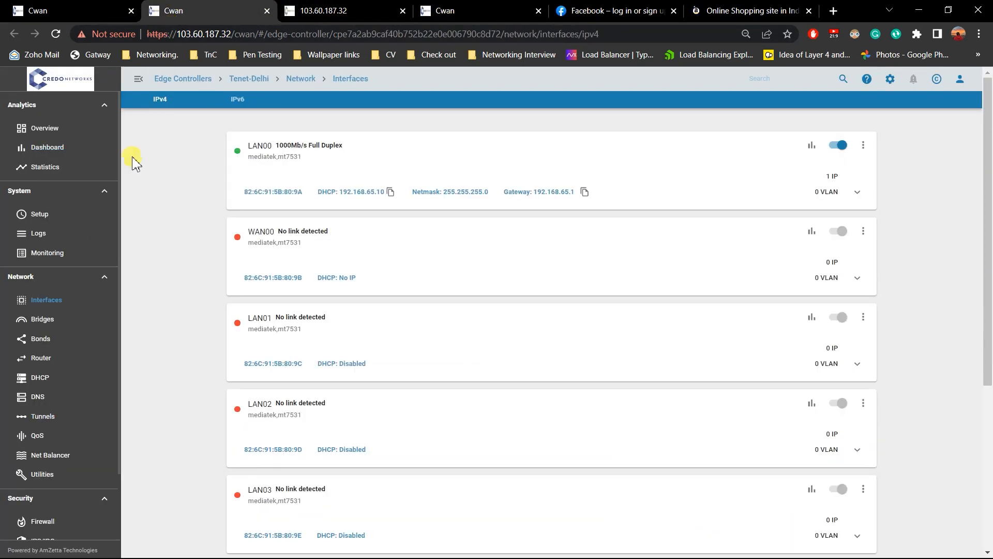
{"action": "left_click", "coordinate": [68, 459]}
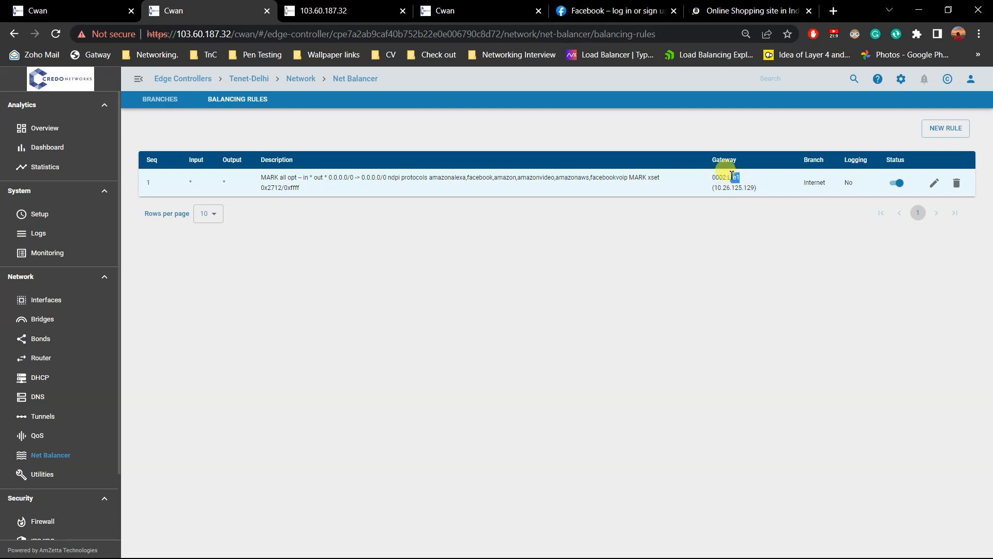
{"action": "left_click", "coordinate": [936, 183]}
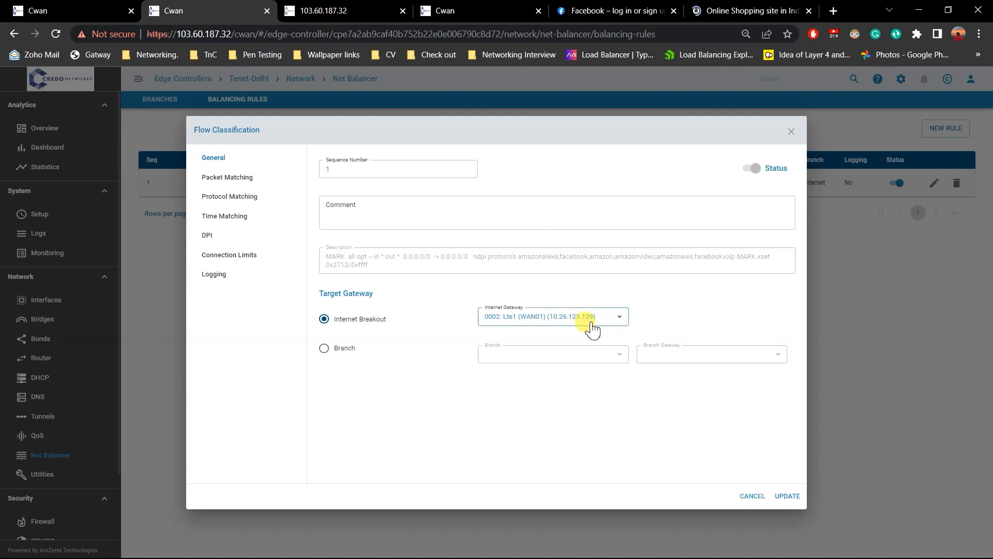
Return to the filtered Tenet-Delhi dashboard and examine the Facebook and Amazon traffic leaving through WAN01.
{"action": "left_click", "coordinate": [310, 11]}
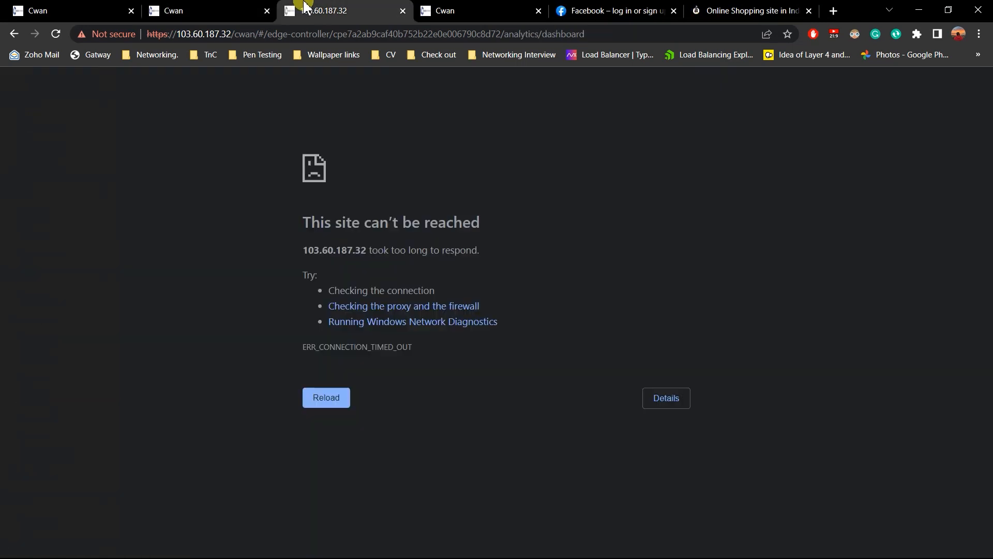
{"action": "left_click", "coordinate": [83, 7]}
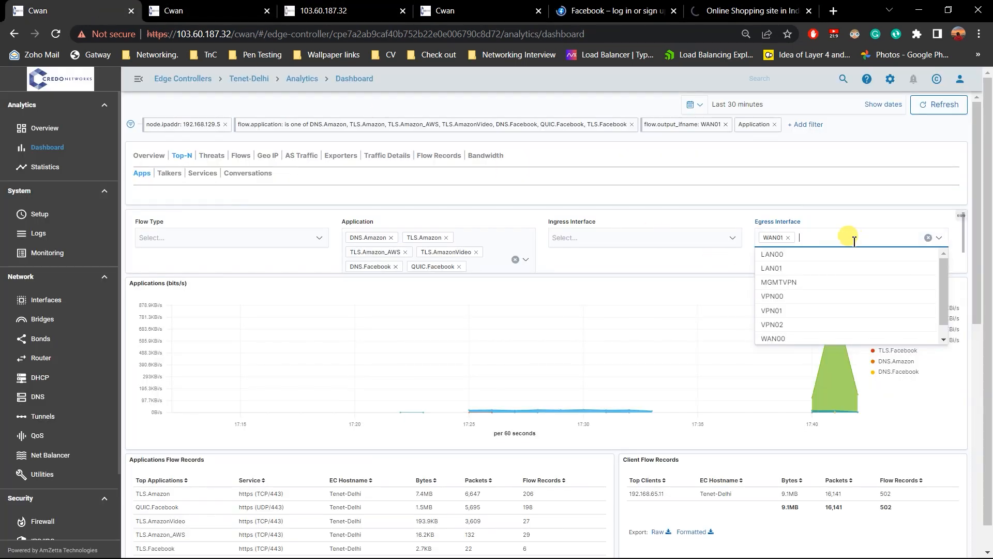
{"action": "left_click", "coordinate": [705, 257]}
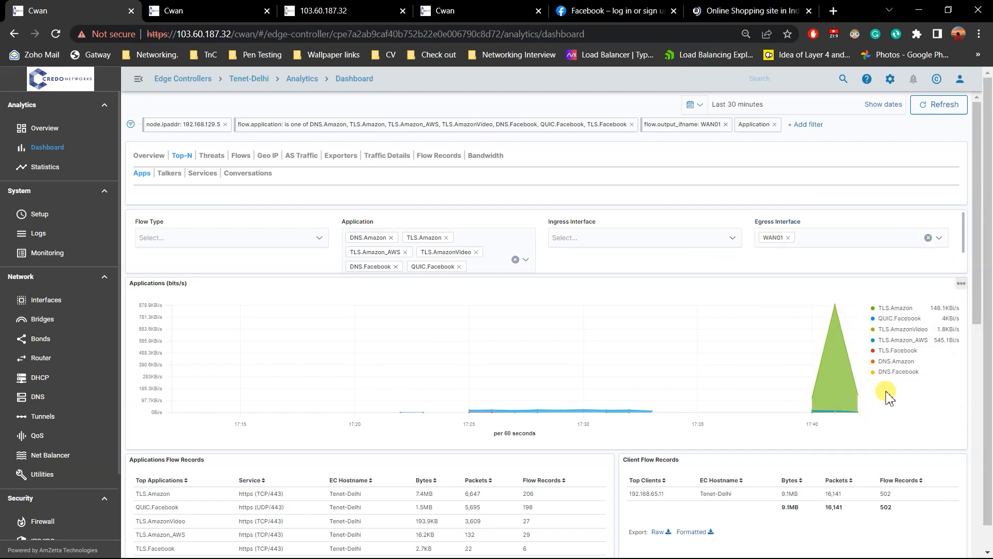
Replace the dashboard's egress interface filter with WAN02 to examine the Facebook and Amazon traffic on that link.
{"action": "left_click", "coordinate": [788, 238]}
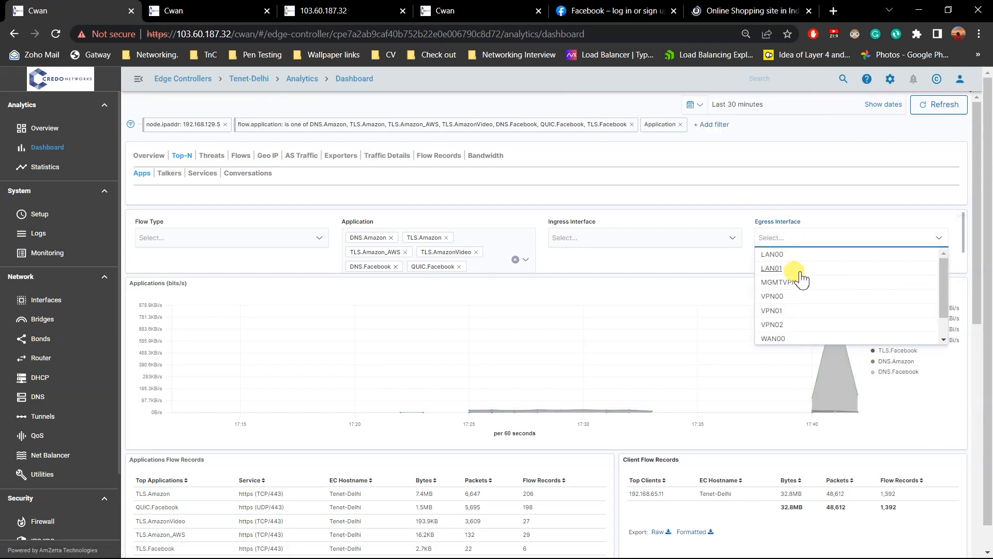
{"action": "scroll", "coordinate": [794, 304], "scroll_direction": "down", "scroll_amount": 1}
{"action": "left_click", "coordinate": [788, 338]}
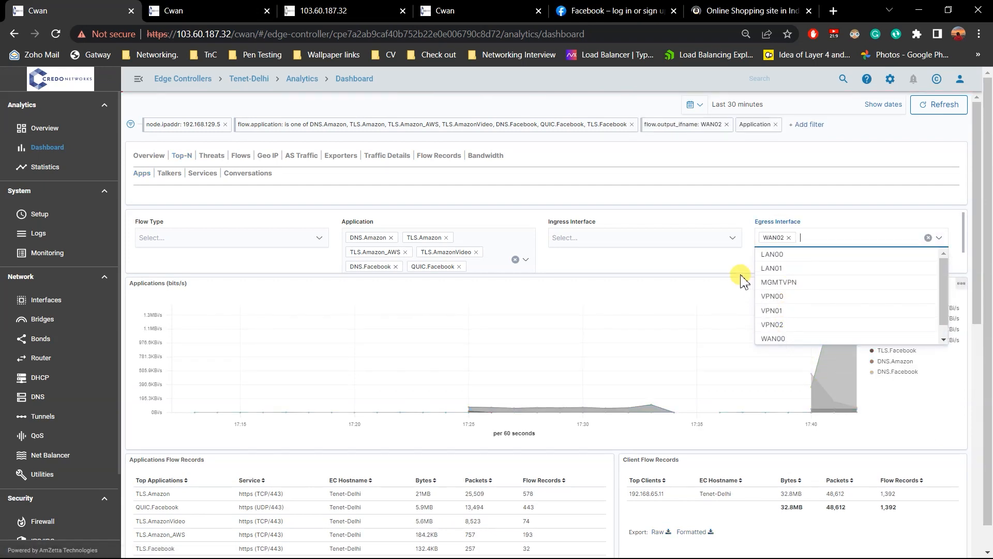
{"action": "left_click", "coordinate": [737, 266]}
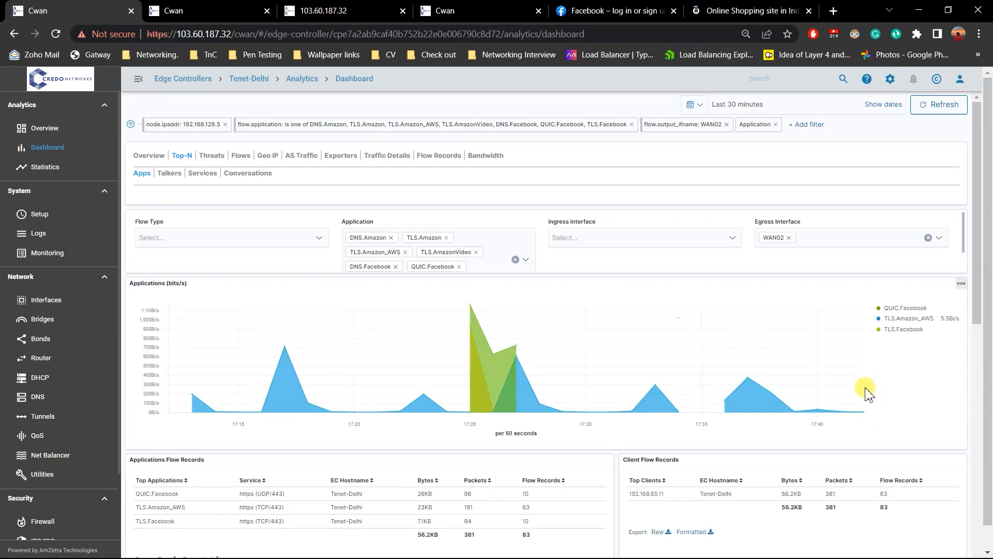
{"action": "mouse_move", "coordinate": [853, 314]}
Review the Amazon and Facebook applications in Tenet-Delhi's balancing rule 1 deep packet inspection settings, then return to its general settings.
{"action": "left_click", "coordinate": [353, 11]}
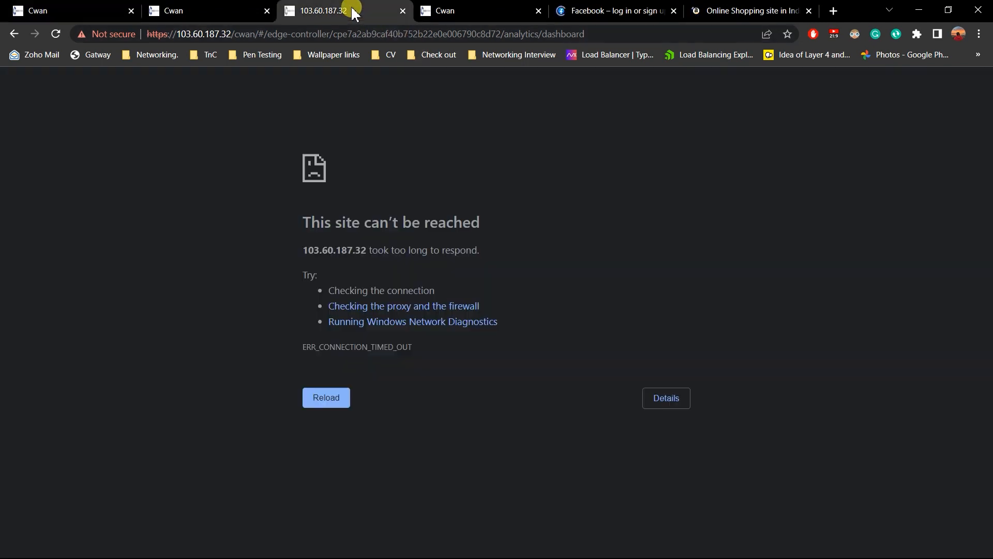
{"action": "left_click", "coordinate": [256, 8]}
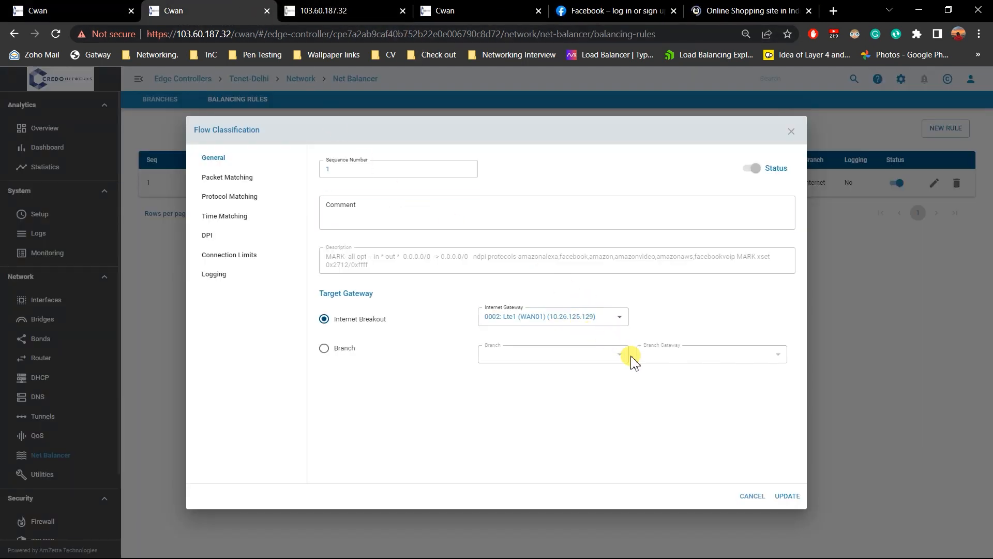
{"action": "left_click", "coordinate": [220, 236]}
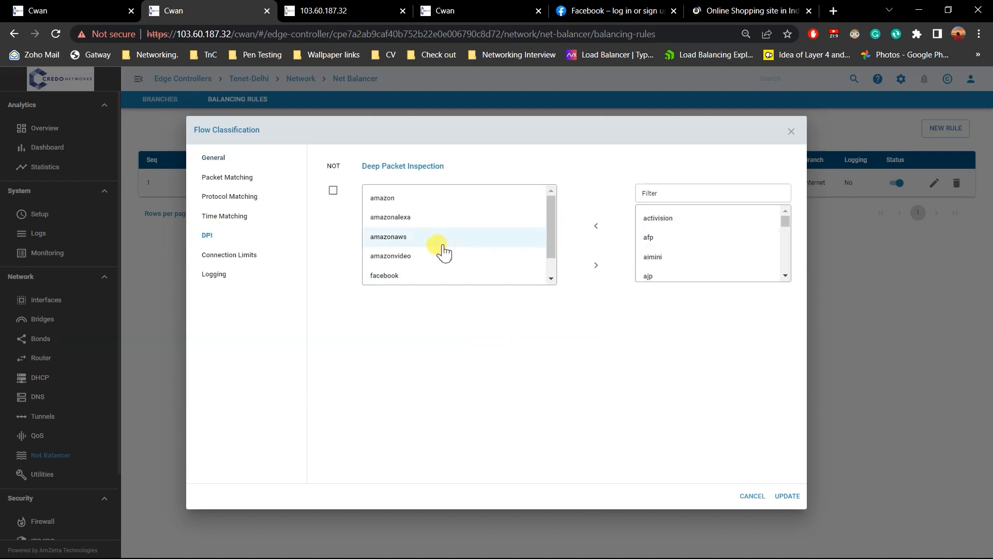
{"action": "scroll", "coordinate": [445, 226], "scroll_direction": "down", "scroll_amount": 1}
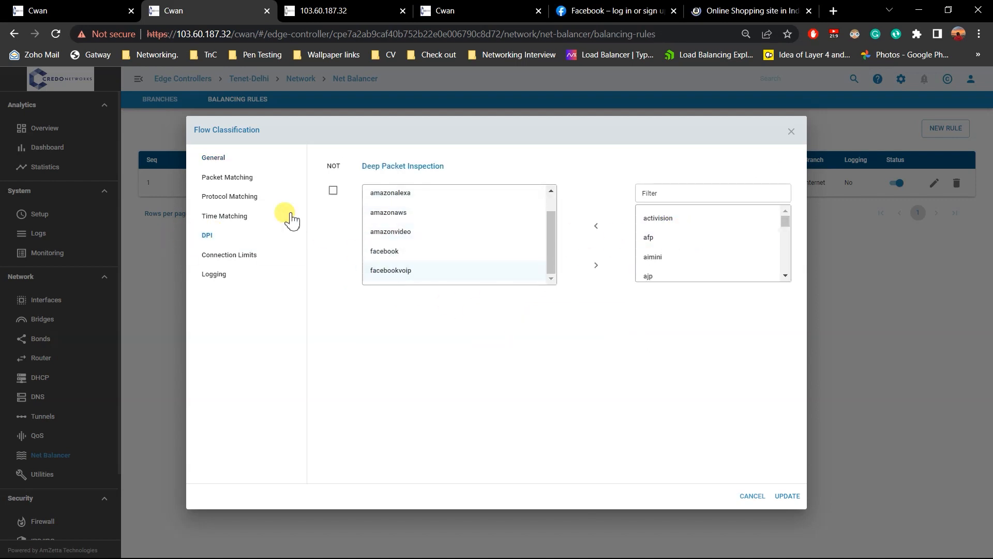
{"action": "left_click", "coordinate": [227, 159]}
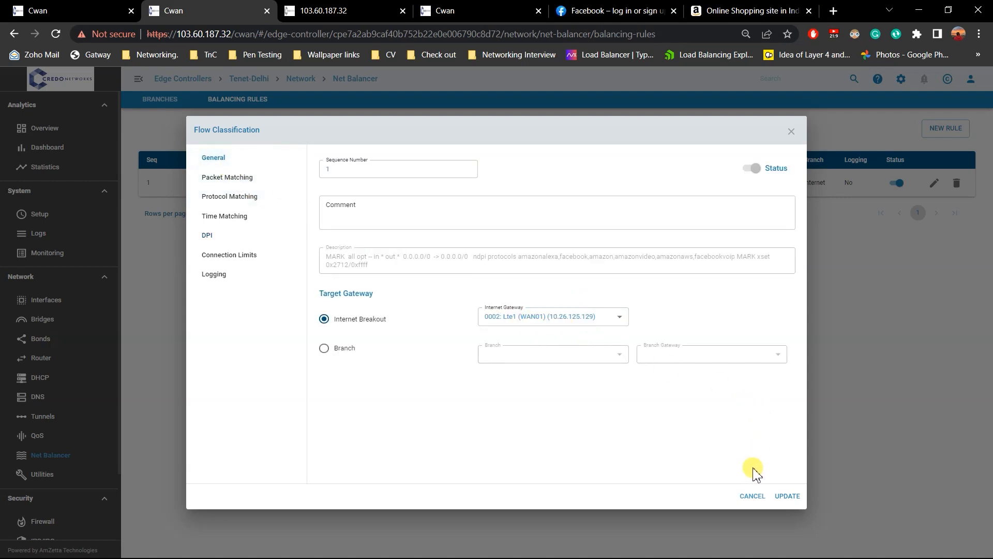
Switch to the PowerPoint demo deck and show slide 18, SaaS application Control: Path Affinity.
{"action": "key", "text": "alt+Tab"}
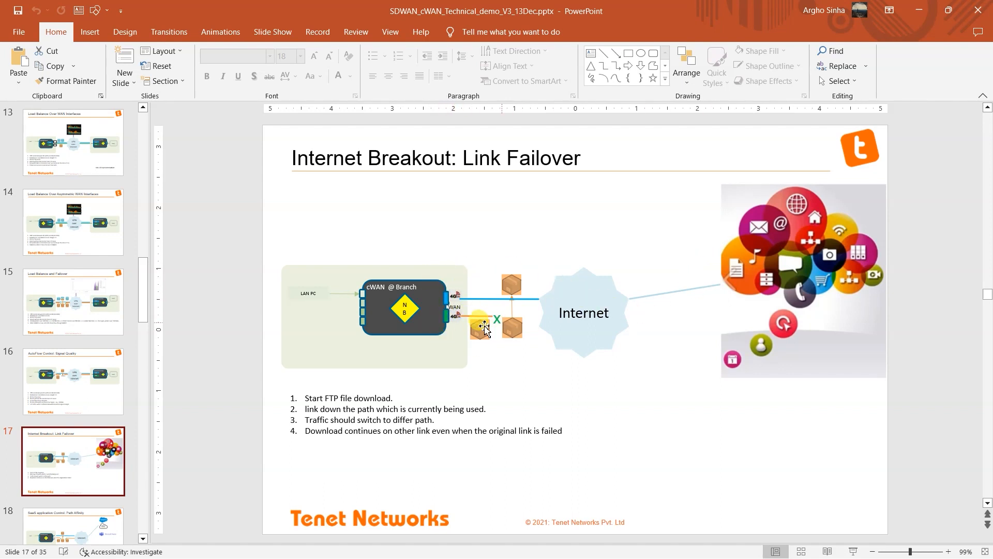
{"action": "scroll", "coordinate": [85, 398], "scroll_direction": "down", "scroll_amount": 3}
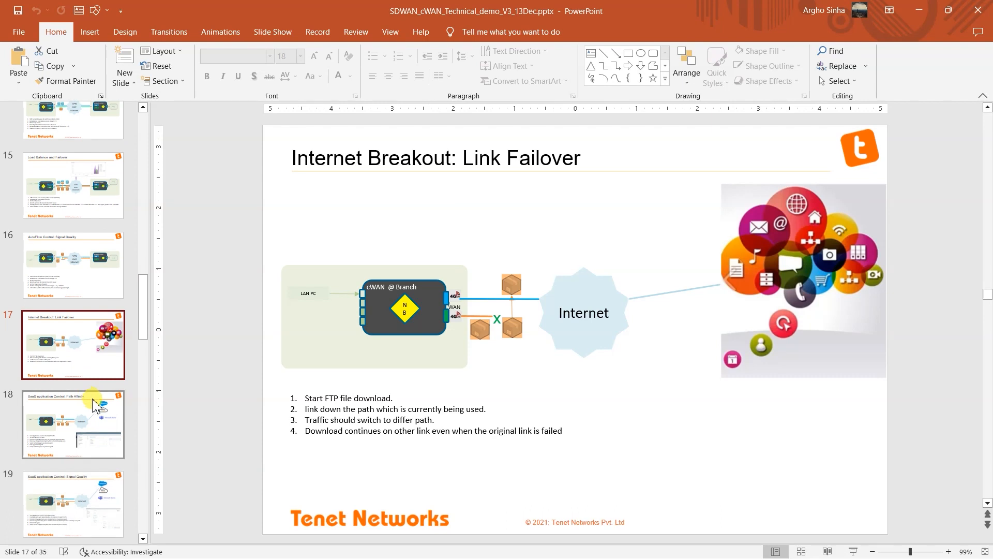
{"action": "left_click", "coordinate": [101, 405]}
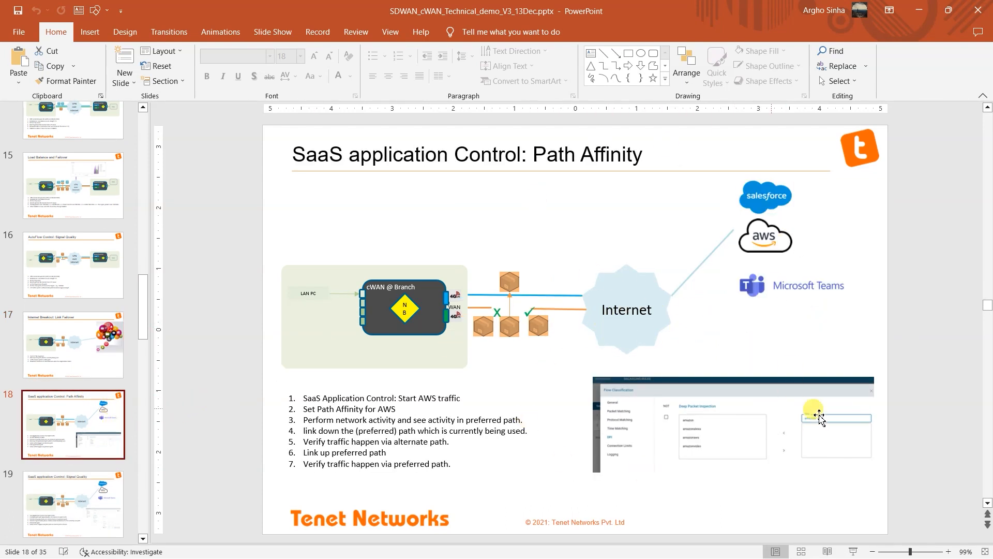
Return to the rule in Chrome and review its packet matching options for input interface, source address and destination address.
{"action": "key", "text": "alt+Tab"}
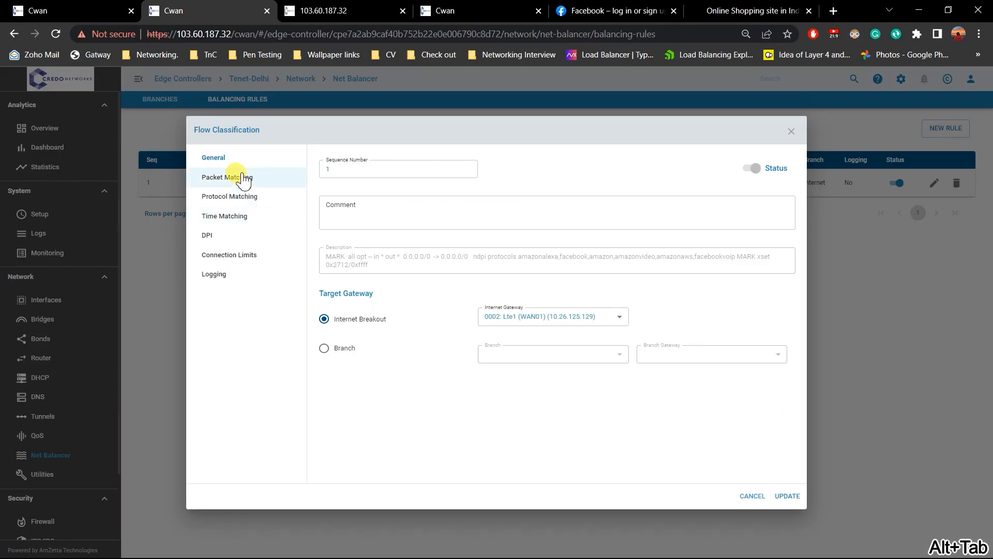
{"action": "left_click", "coordinate": [239, 179]}
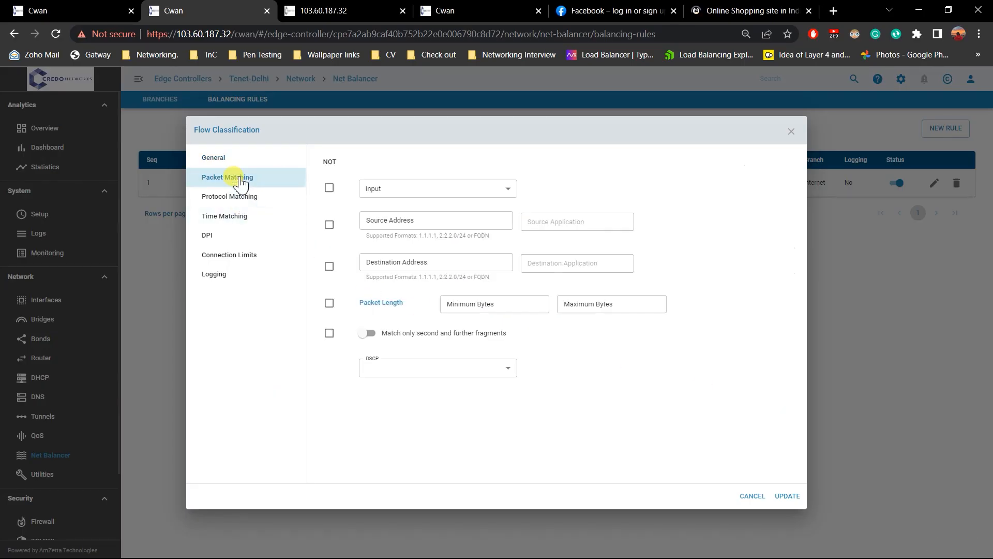
{"action": "left_click", "coordinate": [446, 191]}
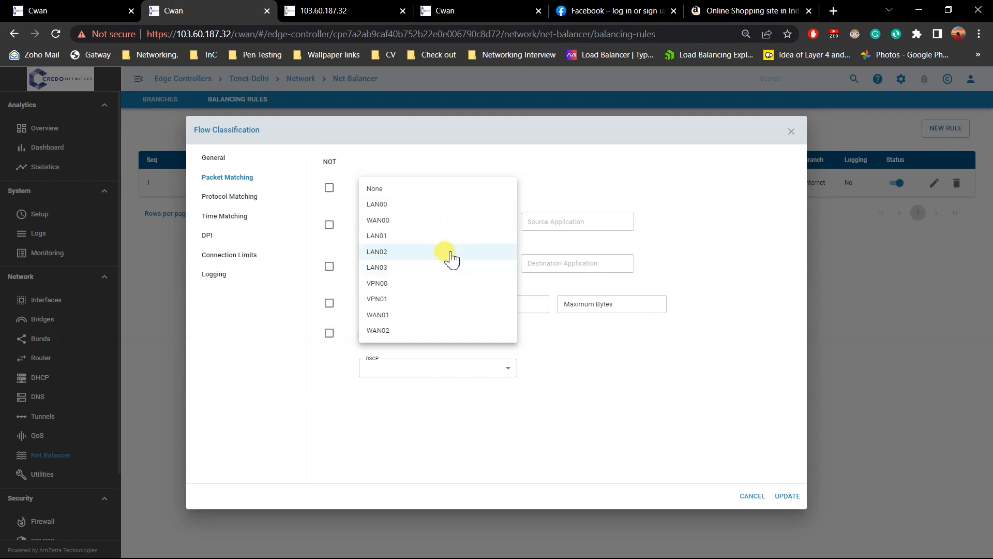
{"action": "left_click", "coordinate": [612, 369]}
{"action": "left_click", "coordinate": [424, 220]}
{"action": "left_click", "coordinate": [406, 265]}
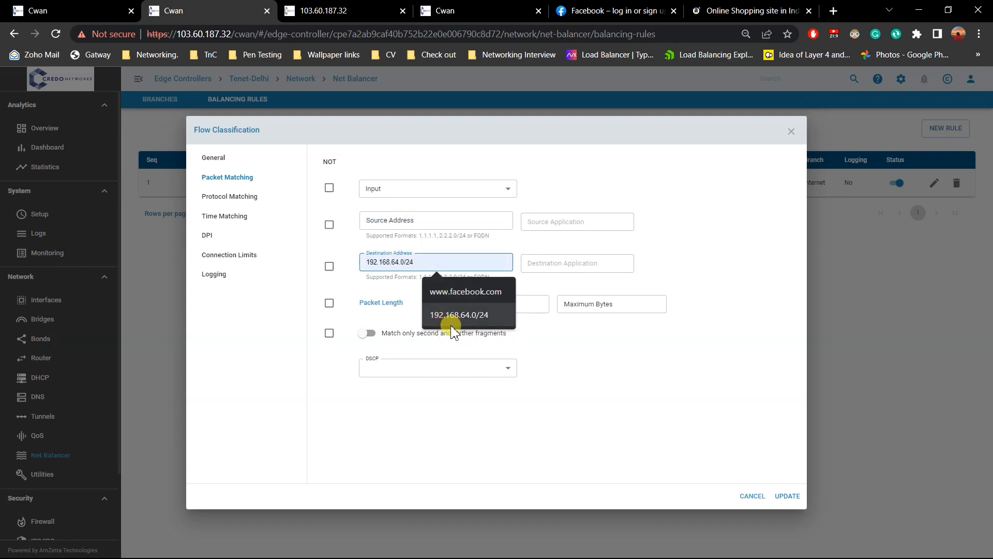
{"action": "left_click", "coordinate": [582, 356]}
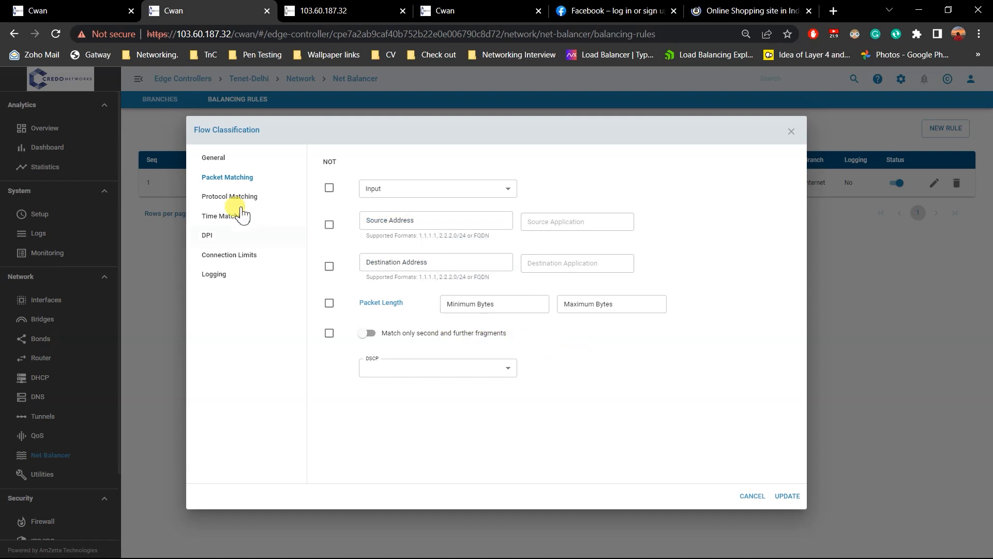
Set the balancing rule's matching protocol to 6: TCP.
{"action": "left_click", "coordinate": [232, 195]}
{"action": "left_click", "coordinate": [449, 191]}
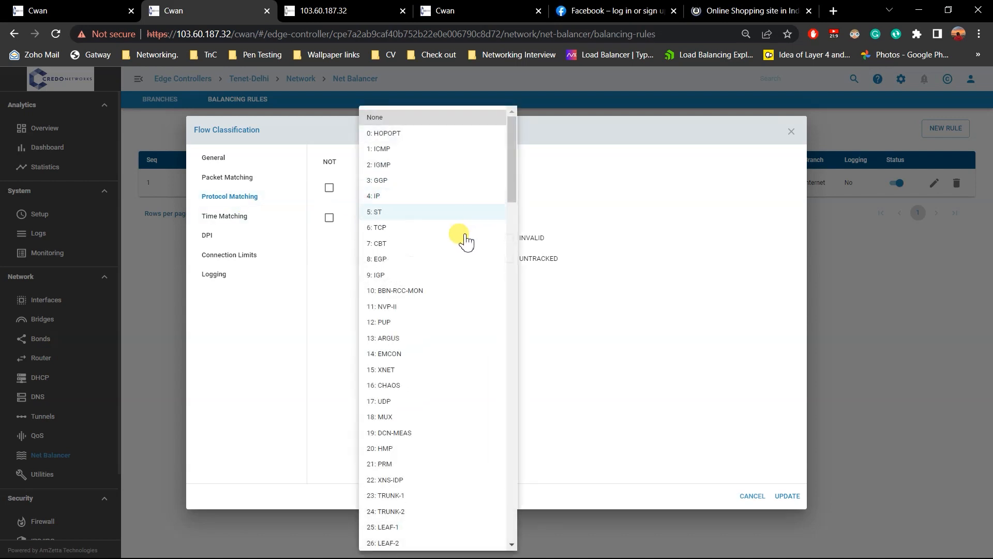
{"action": "left_click", "coordinate": [443, 228]}
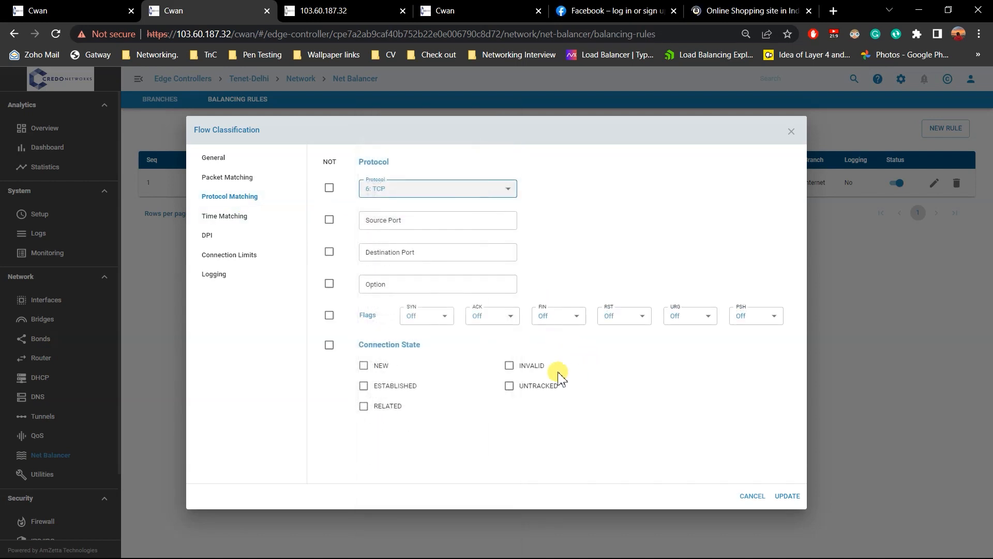
Examine the TCP rule's source port, destination port, option, flag and connection state matching fields.
{"action": "left_click", "coordinate": [407, 223]}
{"action": "left_click", "coordinate": [410, 249]}
{"action": "left_click", "coordinate": [412, 223]}
{"action": "left_click", "coordinate": [420, 251]}
{"action": "left_click", "coordinate": [391, 283]}
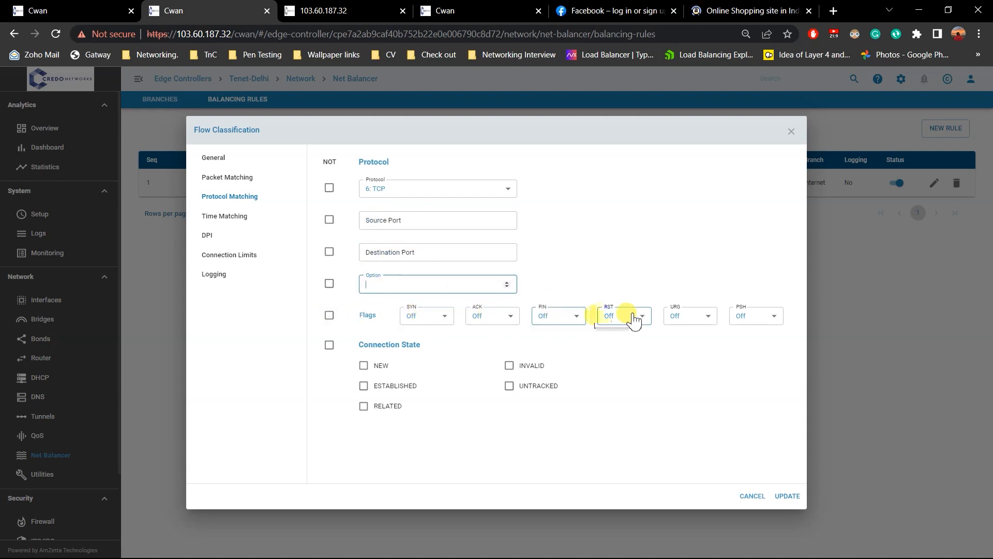
{"action": "left_click", "coordinate": [508, 318]}
{"action": "left_click", "coordinate": [511, 312]}
{"action": "left_click", "coordinate": [491, 316]}
{"action": "left_click", "coordinate": [498, 328]}
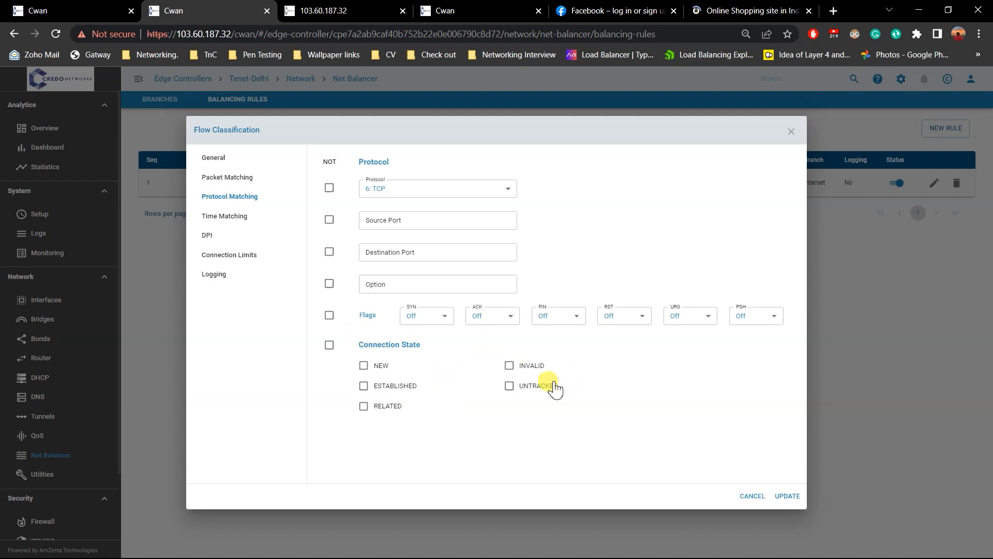
{"action": "left_click", "coordinate": [366, 367]}
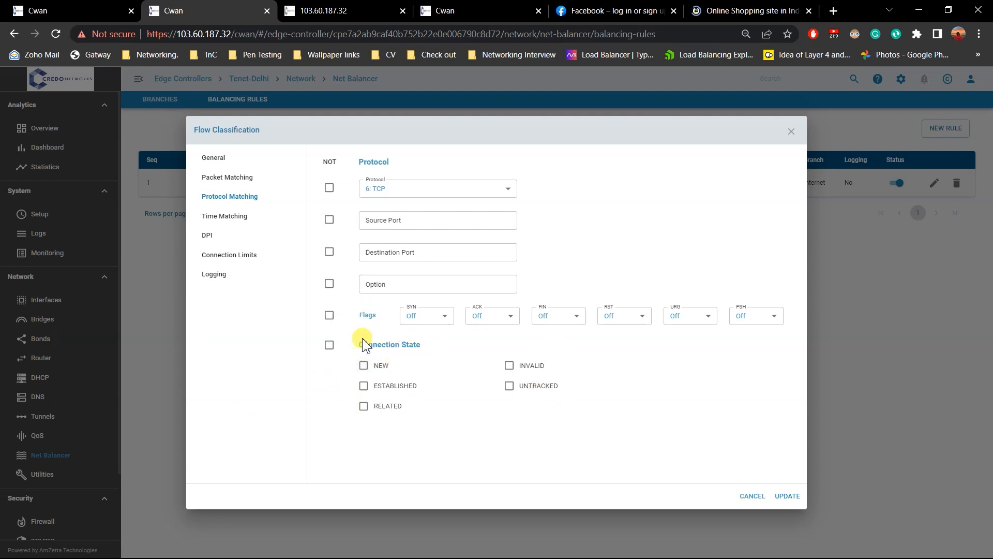
Restrict the balancing rule's time matching to Monday from 05:44 PM to 06:44 PM.
{"action": "left_click", "coordinate": [261, 216]}
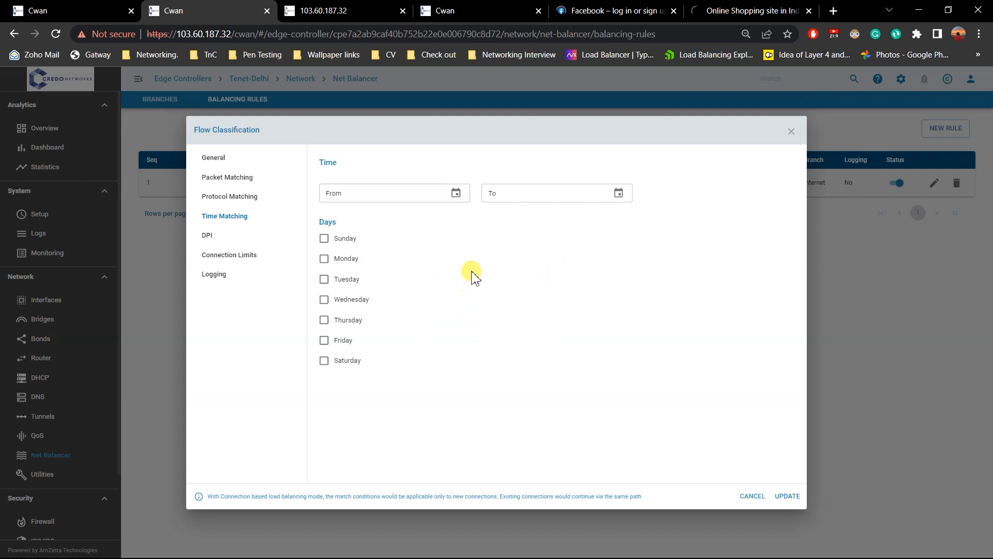
{"action": "left_click", "coordinate": [355, 260]}
{"action": "left_click", "coordinate": [414, 194]}
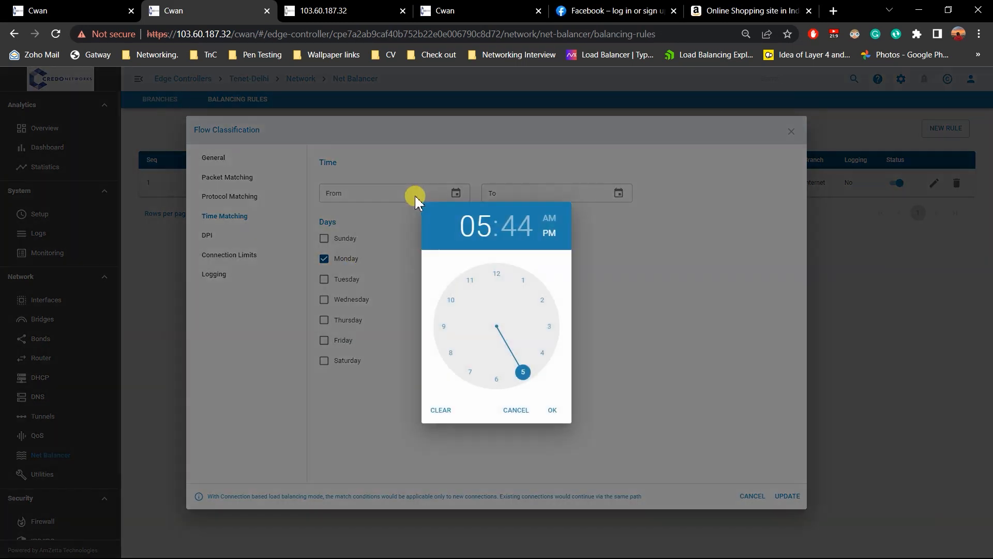
{"action": "left_click", "coordinate": [552, 410]}
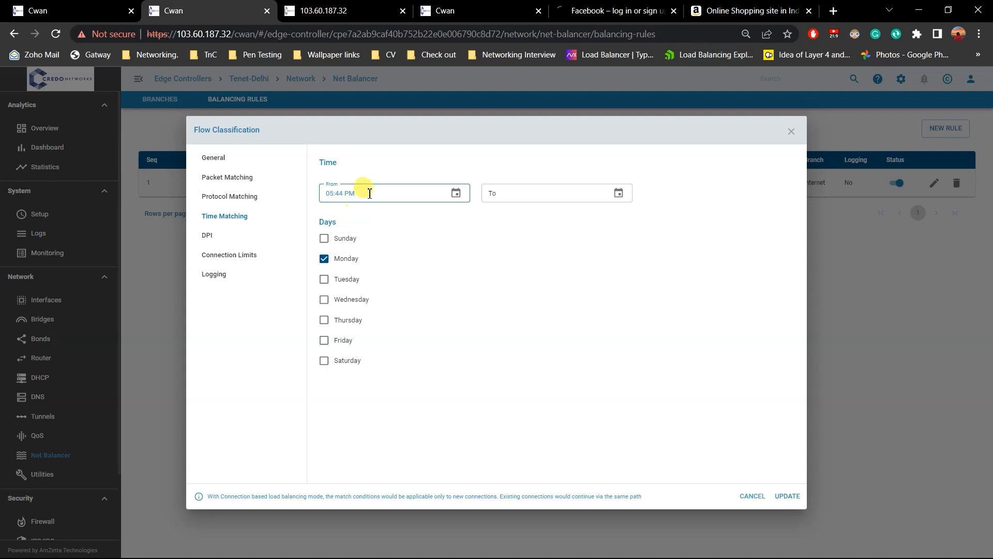
{"action": "left_click", "coordinate": [585, 193]}
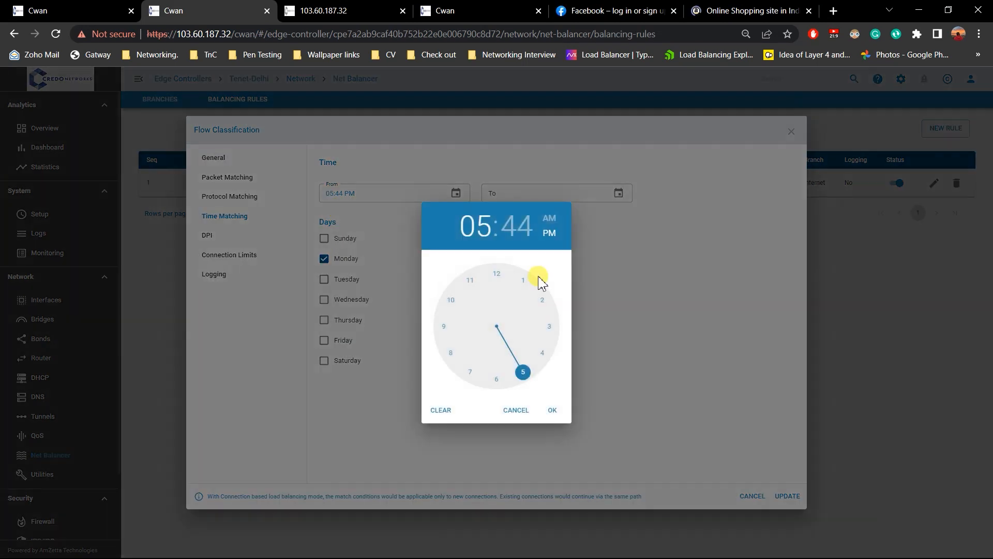
{"action": "left_click", "coordinate": [502, 379]}
{"action": "left_click", "coordinate": [552, 409]}
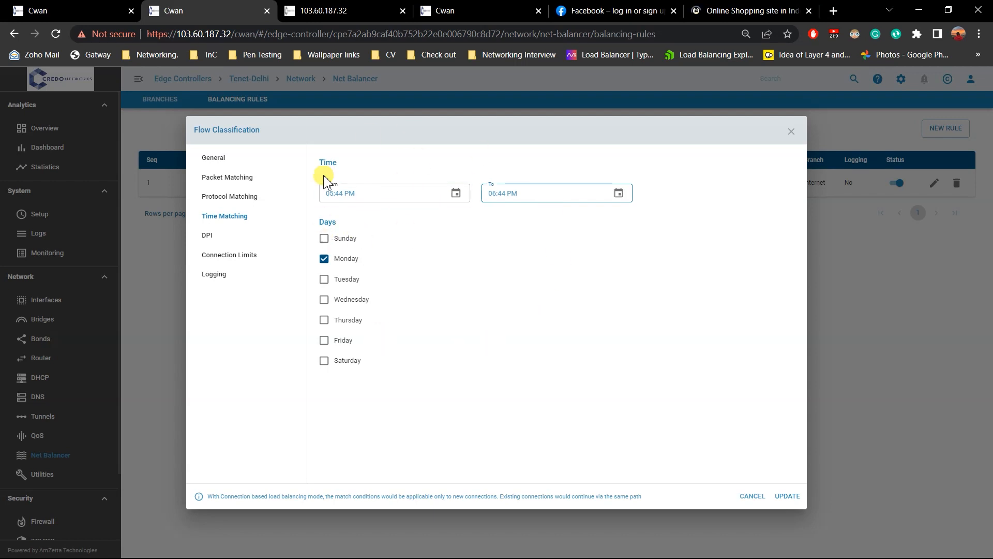
Review the rule's general, time matching, deep packet inspection and connection limit settings.
{"action": "left_click", "coordinate": [207, 235]}
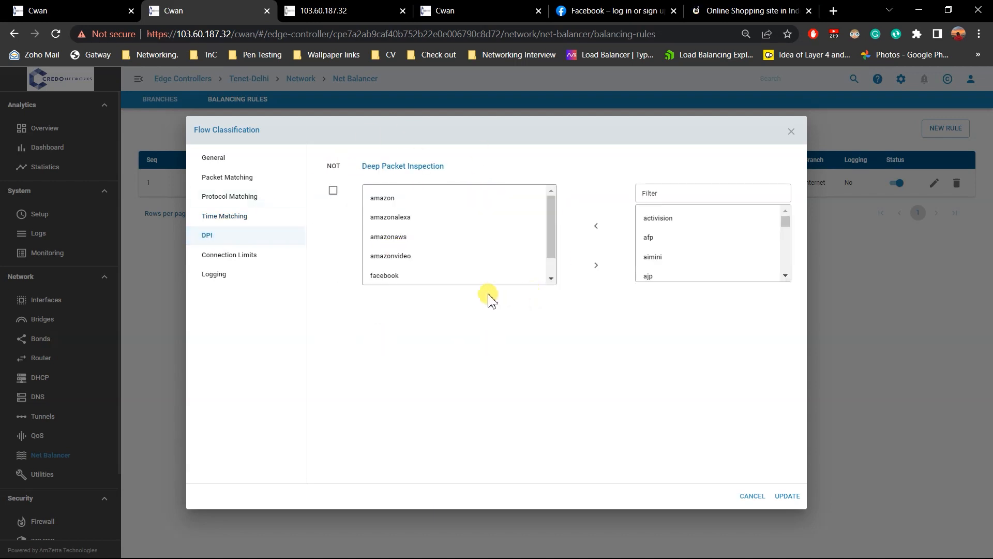
{"action": "left_click", "coordinate": [231, 163]}
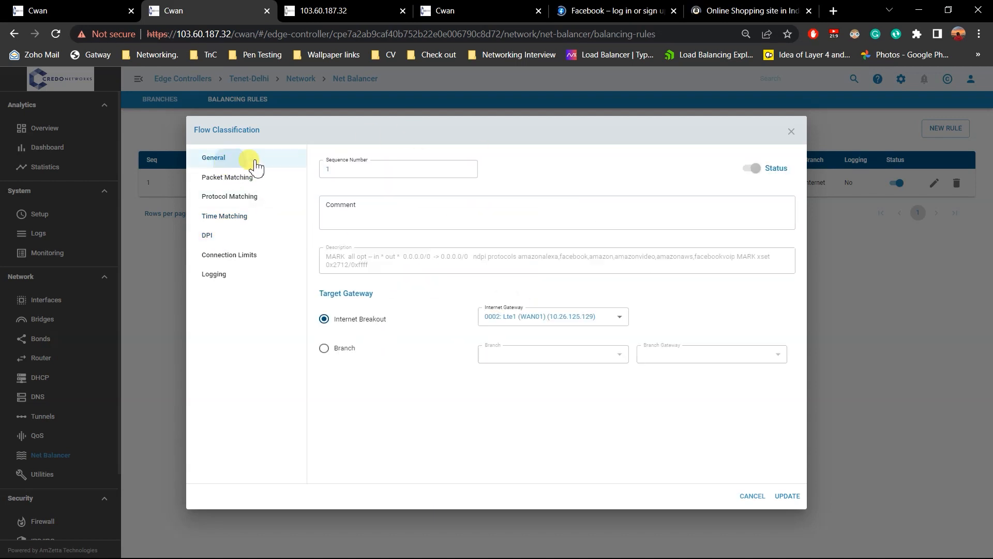
{"action": "left_click", "coordinate": [239, 235]}
{"action": "left_click", "coordinate": [246, 216]}
{"action": "left_click", "coordinate": [258, 237]}
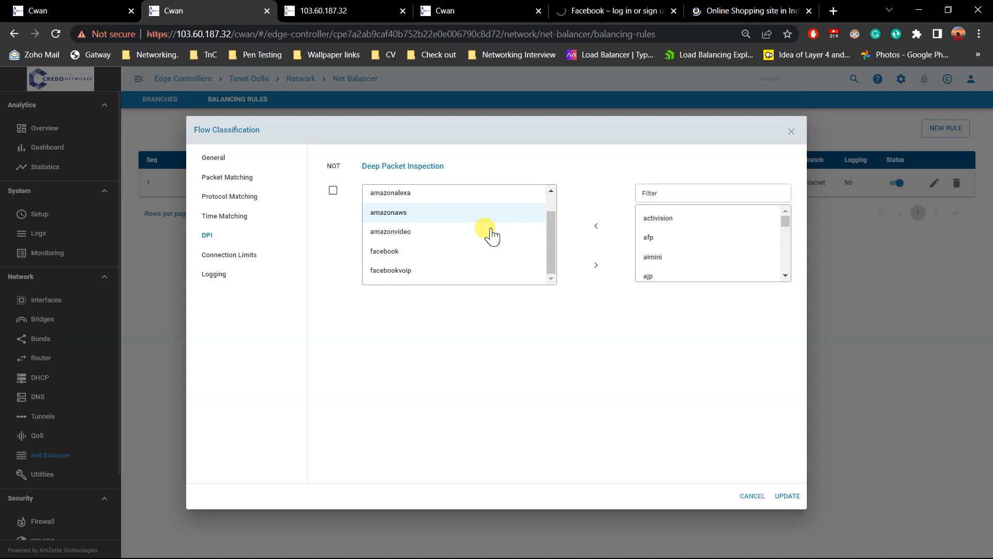
{"action": "left_click", "coordinate": [239, 256]}
Enable logging for the balancing rule with a count of 4 per Second and a burst of 5.
{"action": "left_click", "coordinate": [244, 272]}
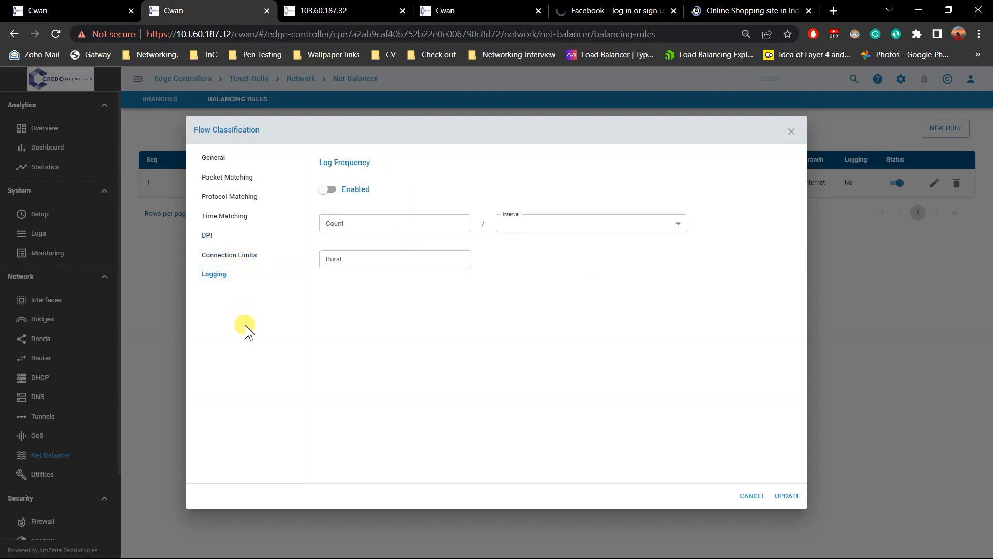
{"action": "left_click", "coordinate": [336, 190]}
{"action": "left_click", "coordinate": [380, 224]}
{"action": "left_click", "coordinate": [460, 220]}
{"action": "left_click", "coordinate": [443, 259]}
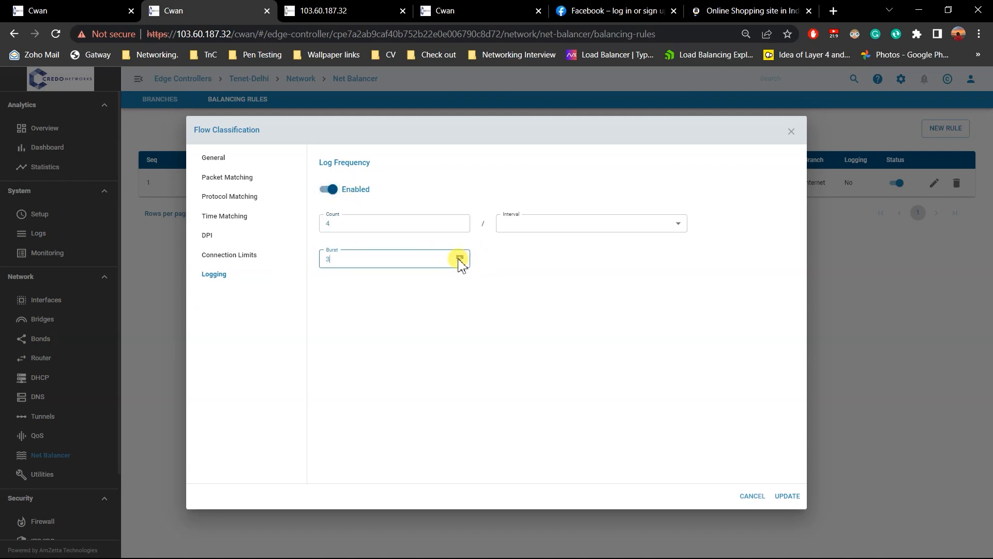
{"action": "left_click", "coordinate": [524, 236]}
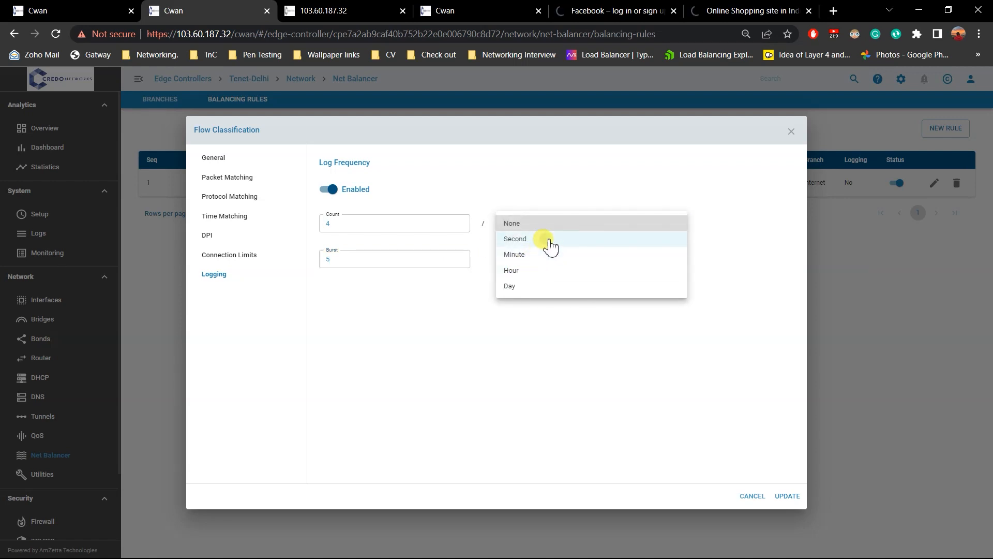
{"action": "left_click", "coordinate": [546, 240]}
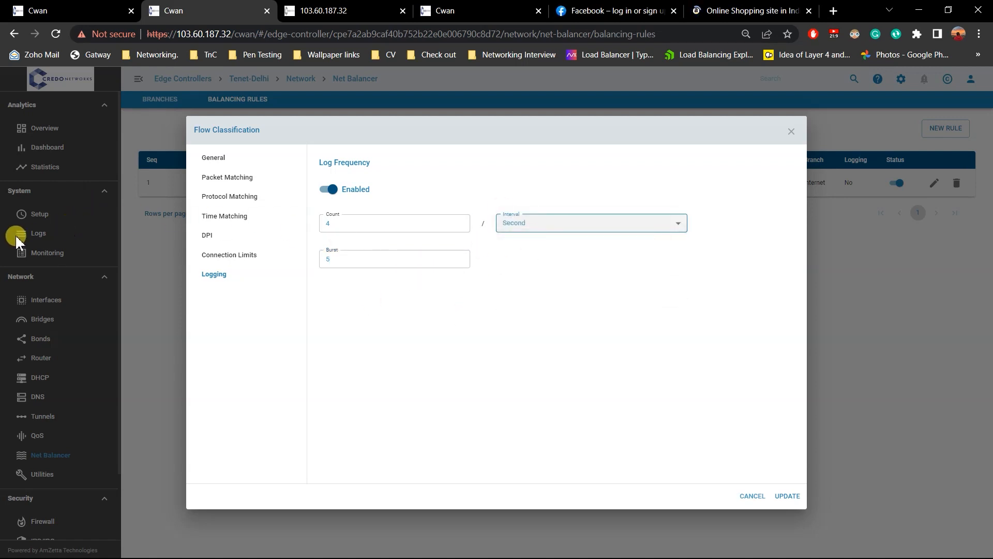
Save the updated balancing rule and close the Facebook and Amazon browser tabs.
{"action": "left_click", "coordinate": [787, 496]}
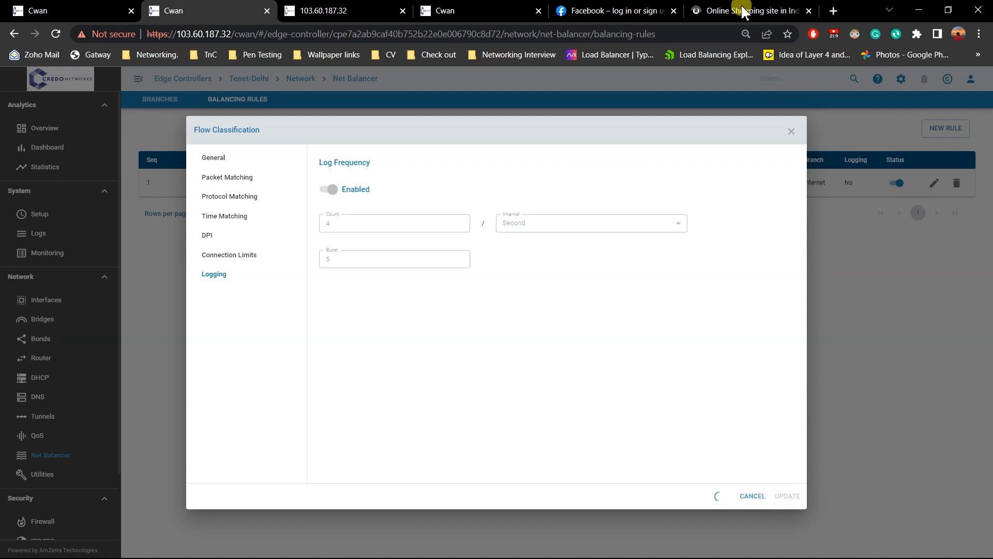
{"action": "left_click", "coordinate": [673, 10]}
{"action": "left_click", "coordinate": [673, 11]}
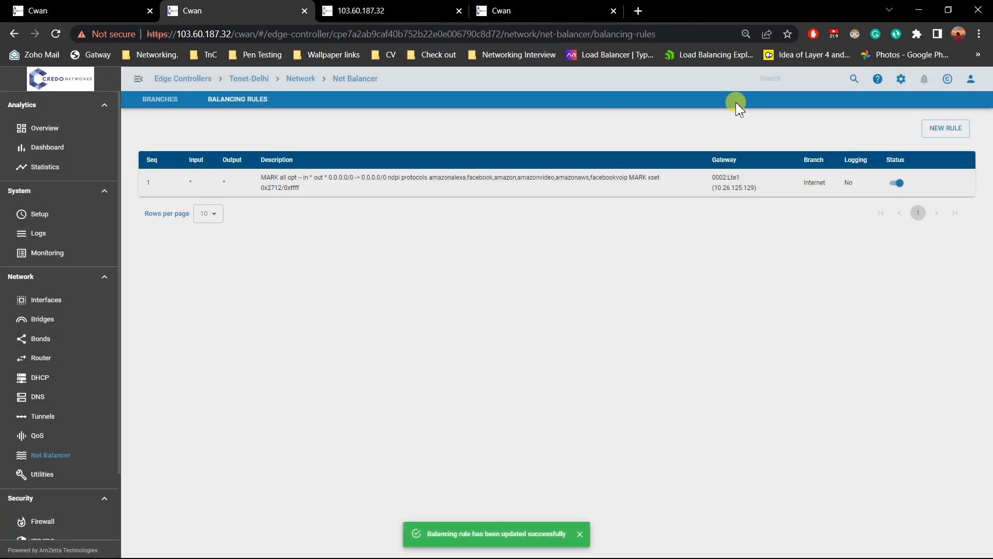
Switch to the PowerPoint demo deck and show slide 19, SaaS application Control: Signal Quality.
{"action": "key", "text": "alt+Tab"}
{"action": "key", "text": "alt+Tab"}
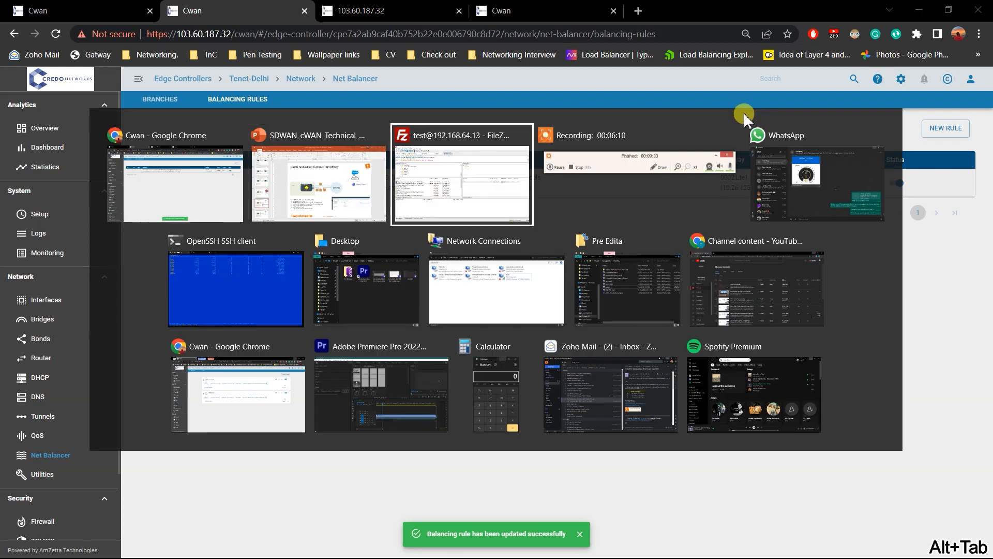
{"action": "left_click", "coordinate": [336, 189]}
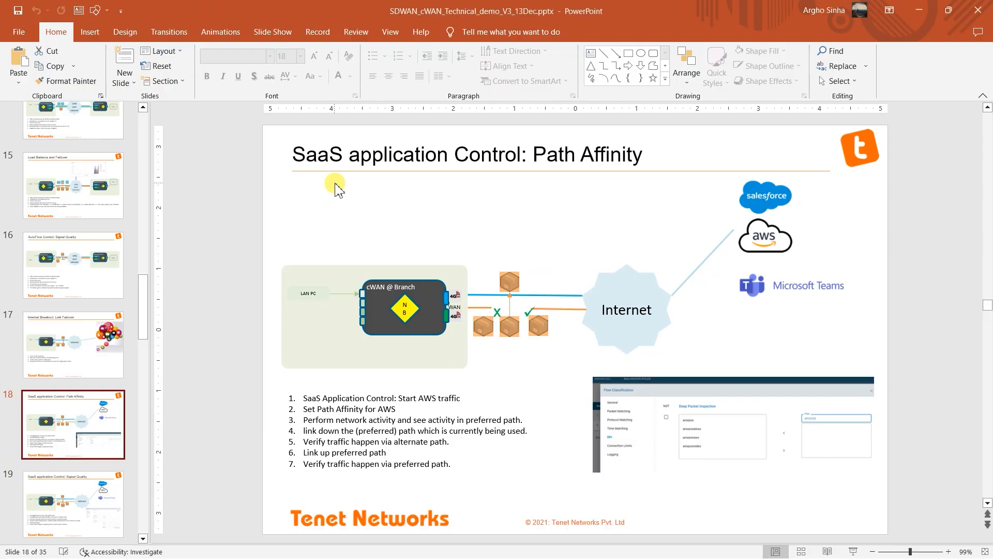
{"action": "left_click", "coordinate": [77, 498]}
{"action": "left_click", "coordinate": [710, 312]}
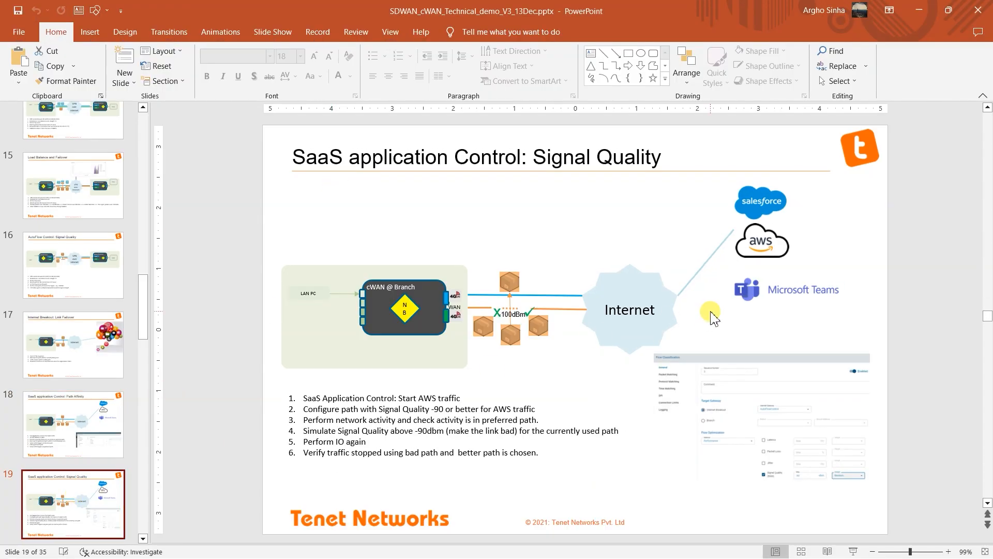